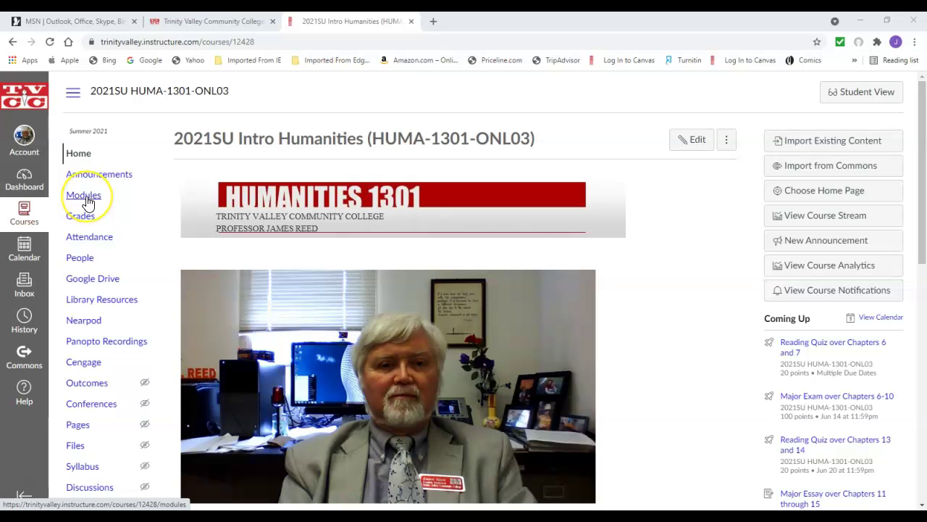
# - Open the course Modules list, expand then collapse Start Here Module, and scroll to Major Essays
pyautogui.click(88, 203)
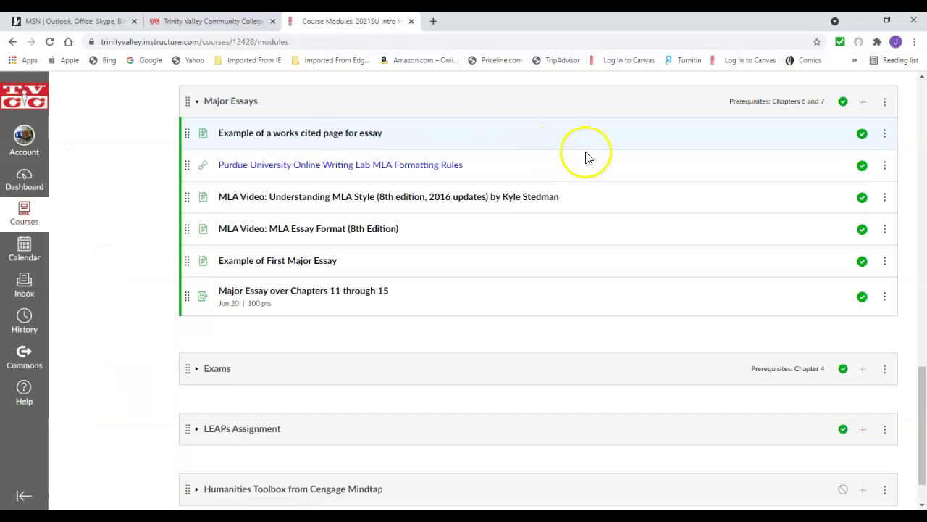
pyautogui.moveTo(925, 438); pyautogui.dragTo(924, 166)
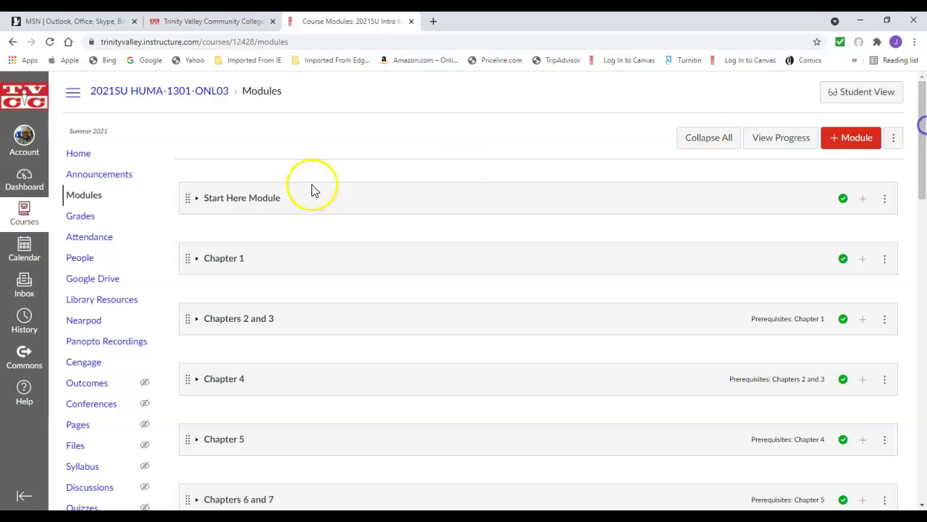
pyautogui.click(196, 201)
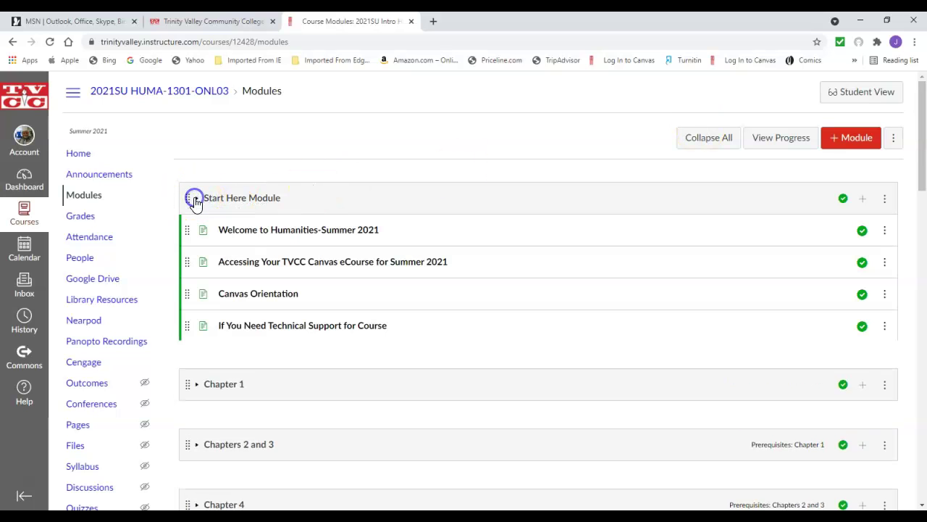
pyautogui.moveTo(923, 135); pyautogui.dragTo(923, 195)
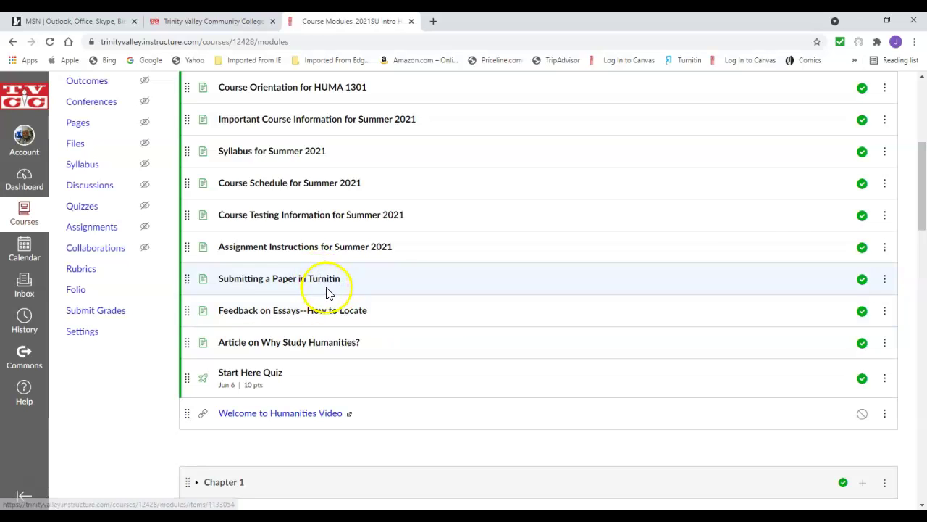
pyautogui.moveTo(926, 196); pyautogui.dragTo(917, 145)
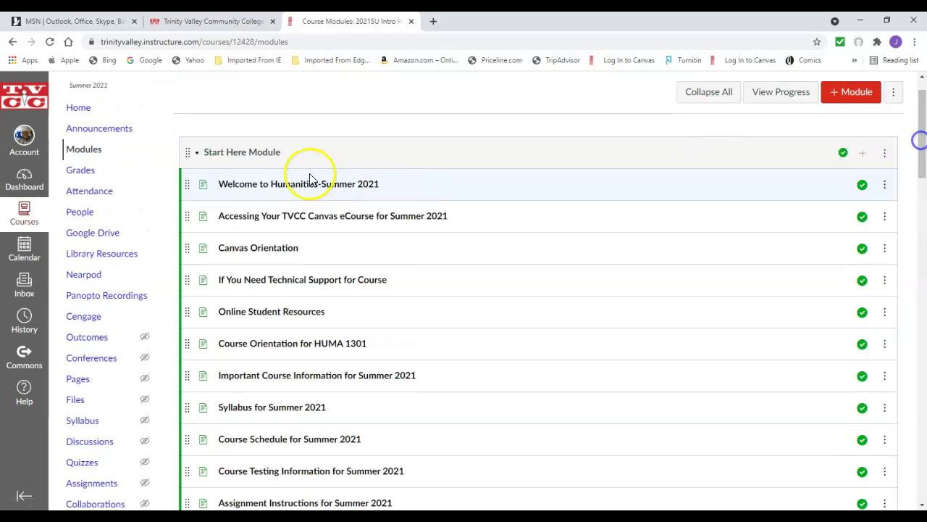
pyautogui.click(197, 154)
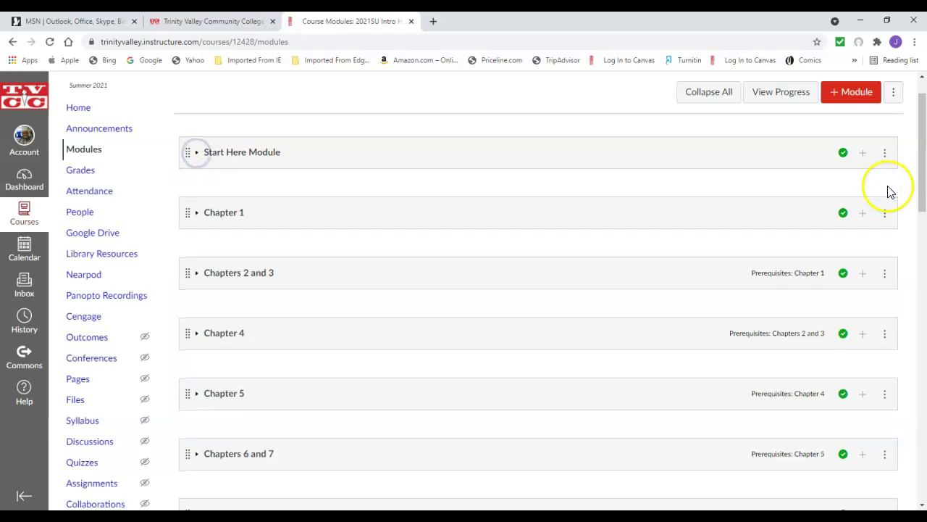
pyautogui.moveTo(917, 145); pyautogui.dragTo(925, 370)
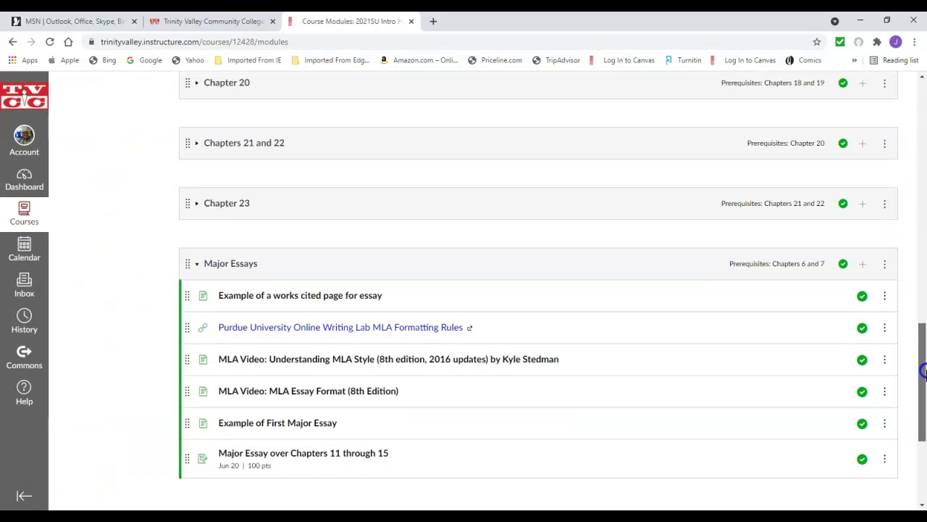
# - Collapse and re-expand Major Essays, then open the Purdue OWL MLA Formatting Rules item
pyautogui.click(197, 267)
pyautogui.click(197, 265)
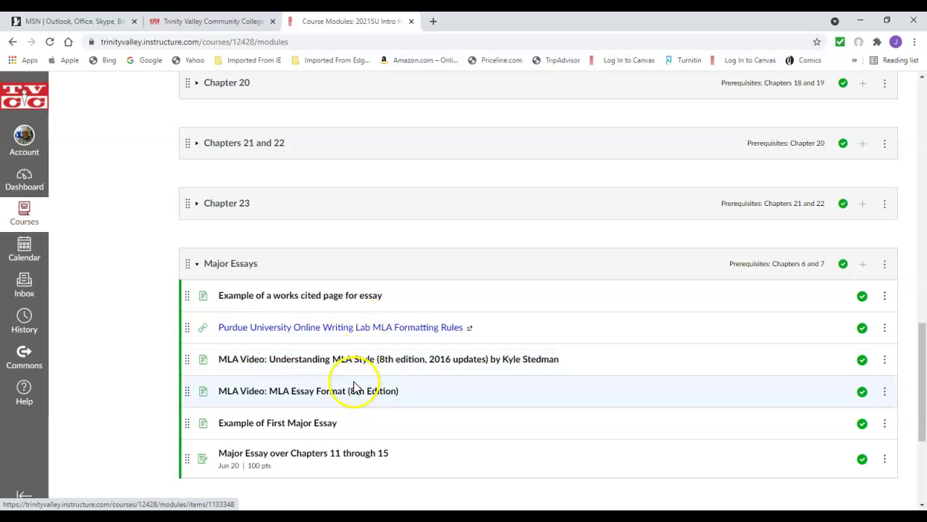
pyautogui.click(366, 335)
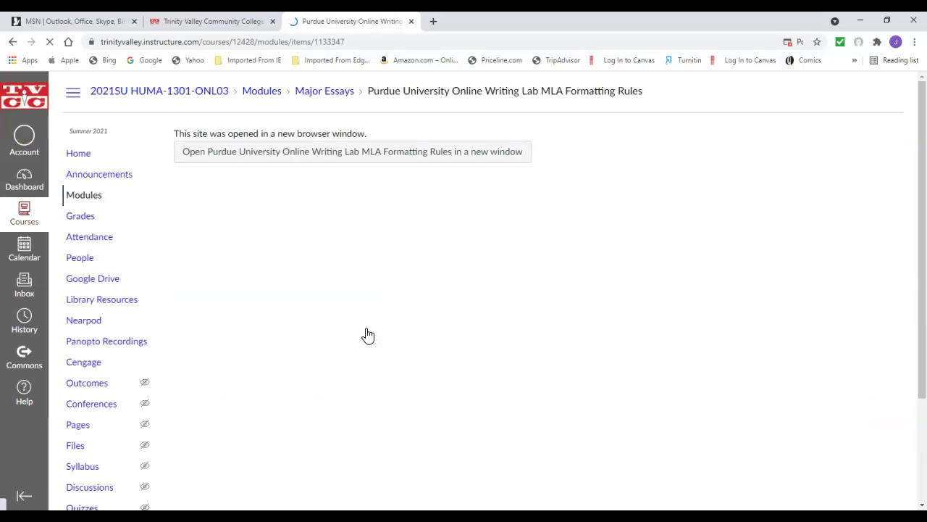
# - Open the MLA guide in a new window, dismiss the video and cookie popups, read, then close it
pyautogui.click(382, 158)
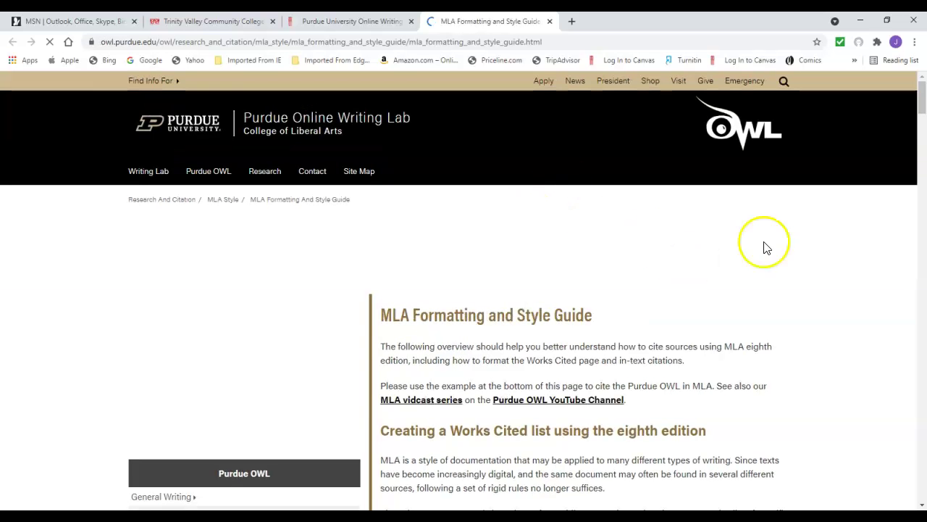
pyautogui.moveTo(923, 98); pyautogui.dragTo(859, 138)
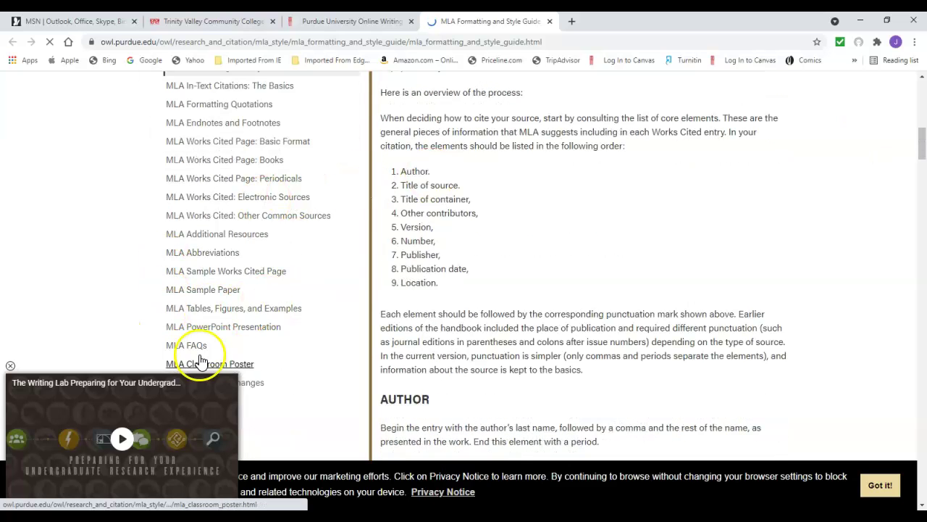
pyautogui.click(10, 365)
pyautogui.click(880, 484)
pyautogui.moveTo(922, 154); pyautogui.dragTo(918, 136)
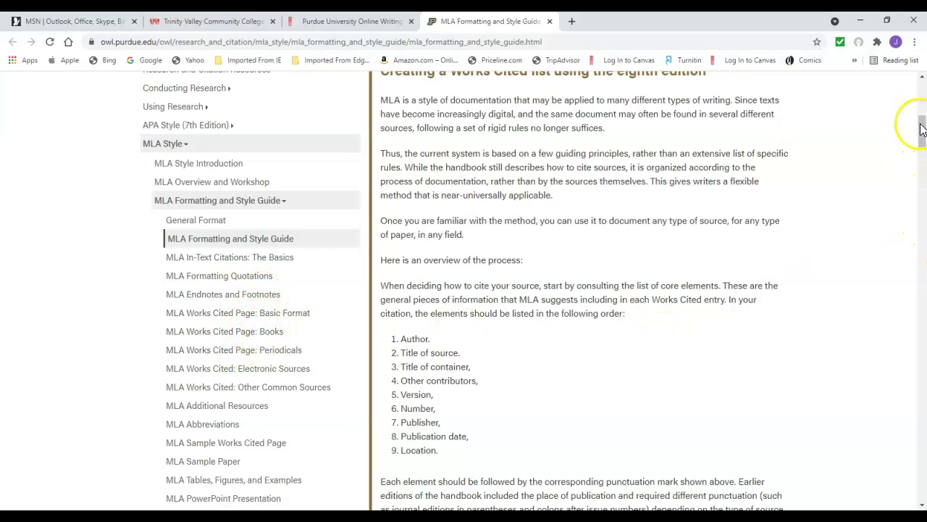
pyautogui.moveTo(921, 126); pyautogui.dragTo(922, 92)
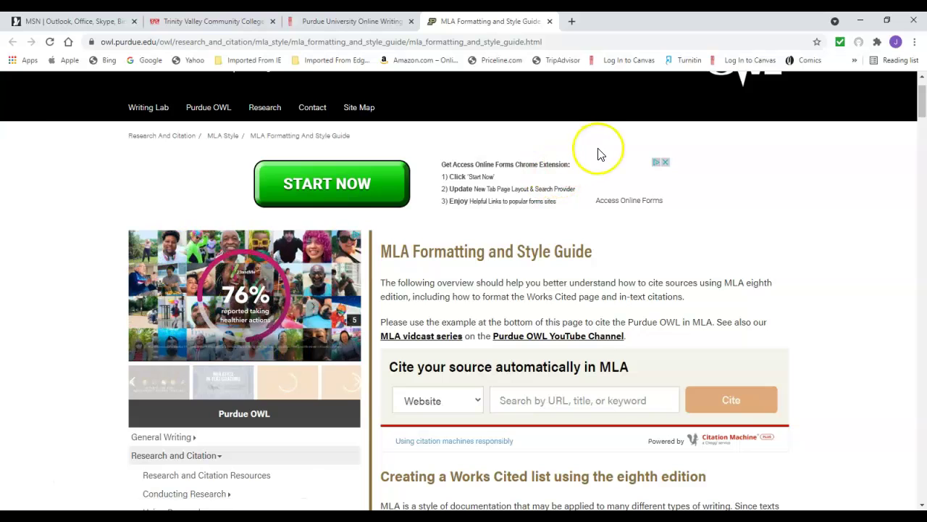
pyautogui.click(550, 21)
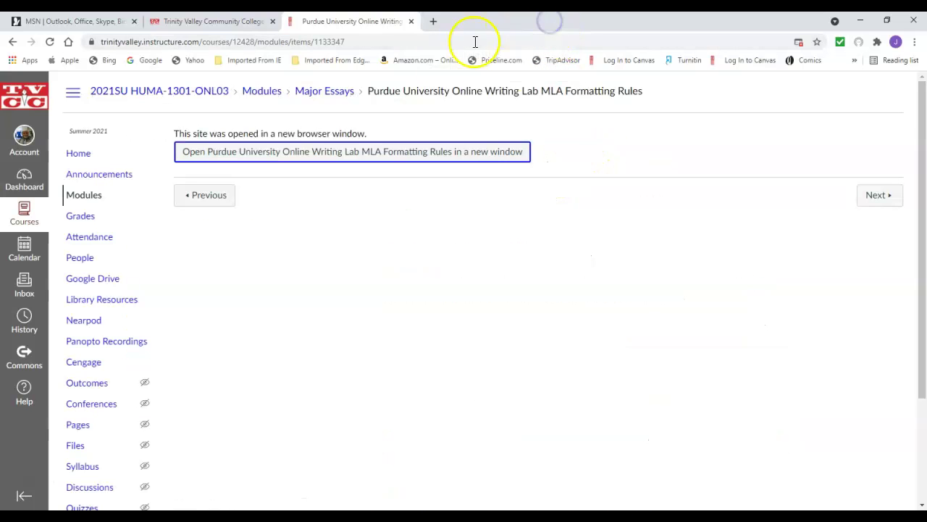
# - Return to Modules and open the Example of First Major Essay page in Major Essays
pyautogui.click(79, 196)
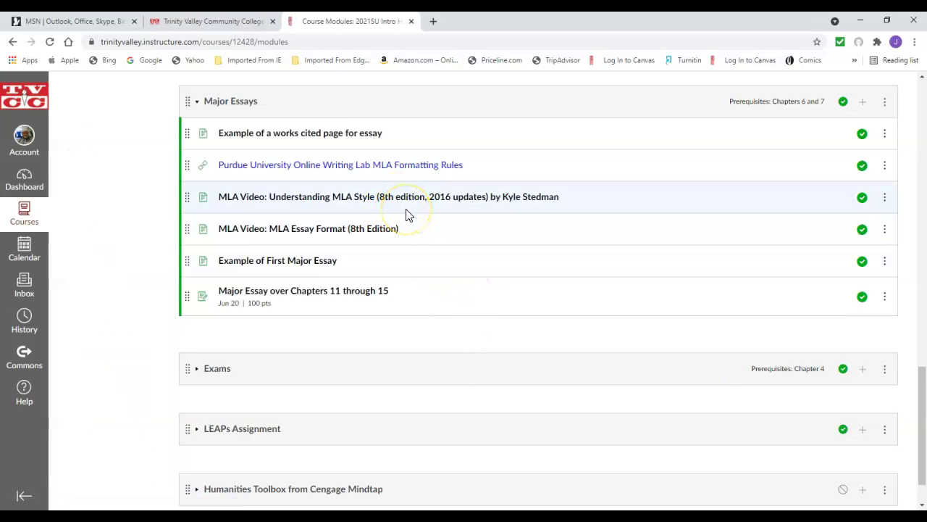
pyautogui.click(427, 227)
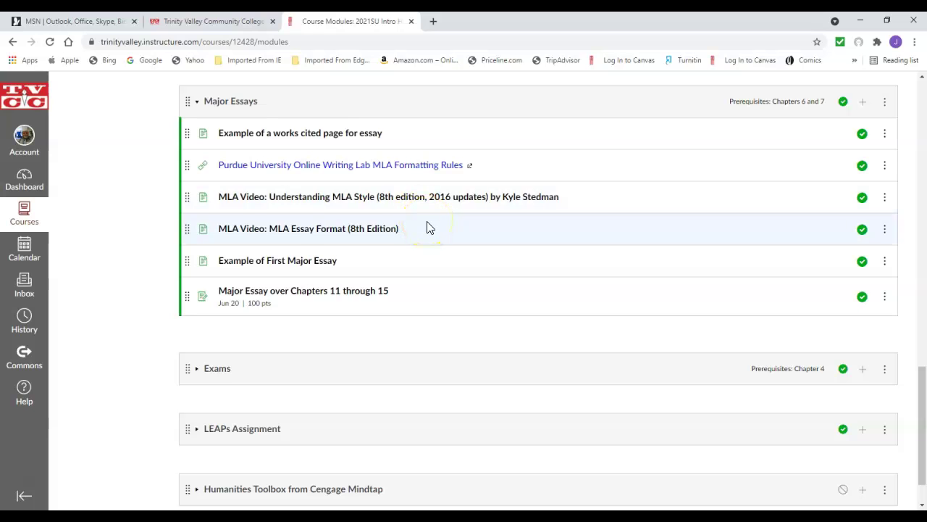
pyautogui.click(326, 262)
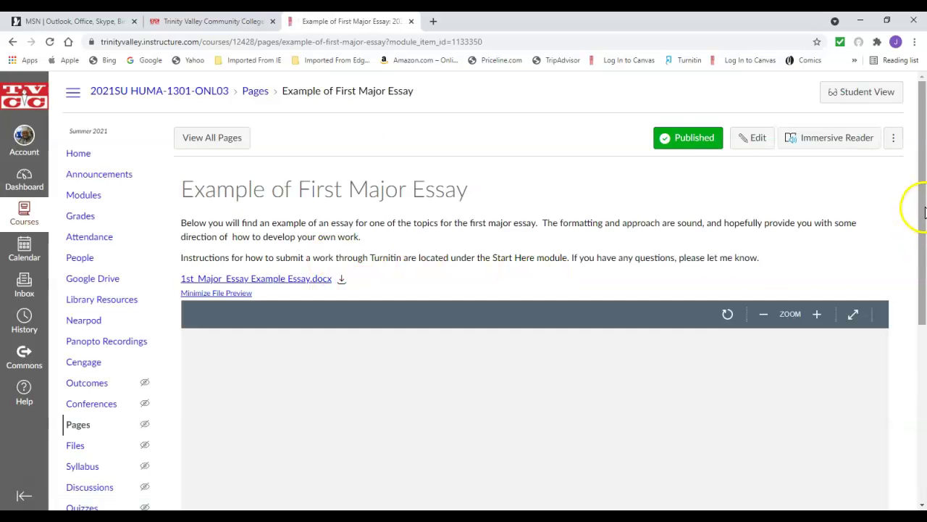
pyautogui.moveTo(924, 209); pyautogui.dragTo(922, 292)
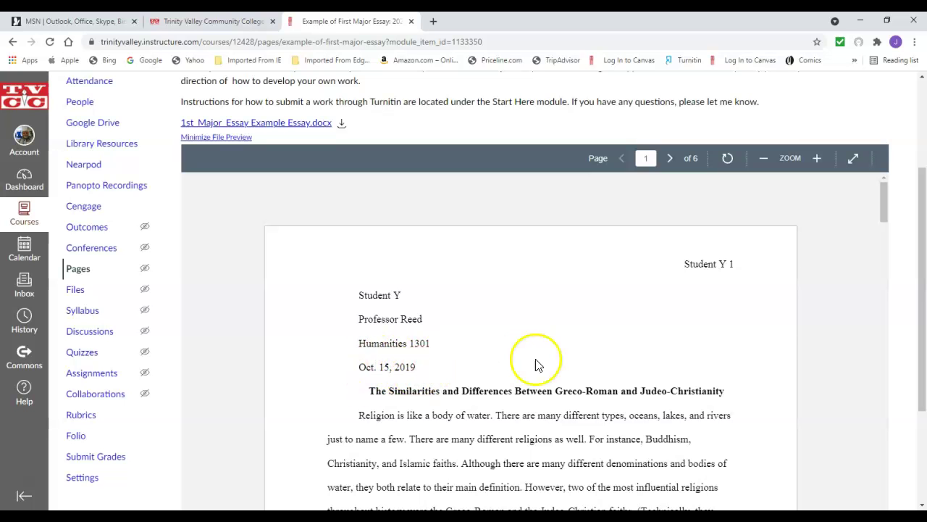
pyautogui.moveTo(887, 197)
pyautogui.mouseDown()
pyautogui.moveTo(889, 226)
pyautogui.moveTo(888, 215)
pyautogui.mouseUp()
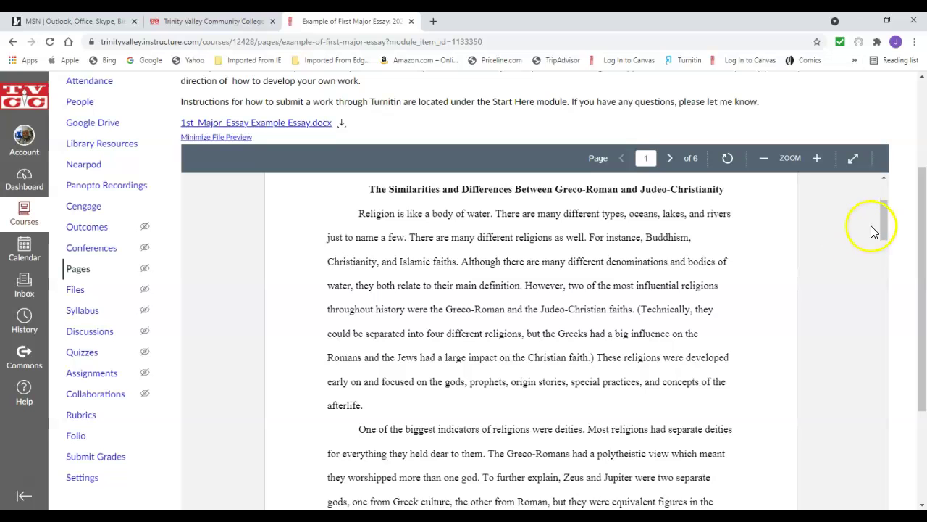
pyautogui.moveTo(882, 221); pyautogui.dragTo(882, 237)
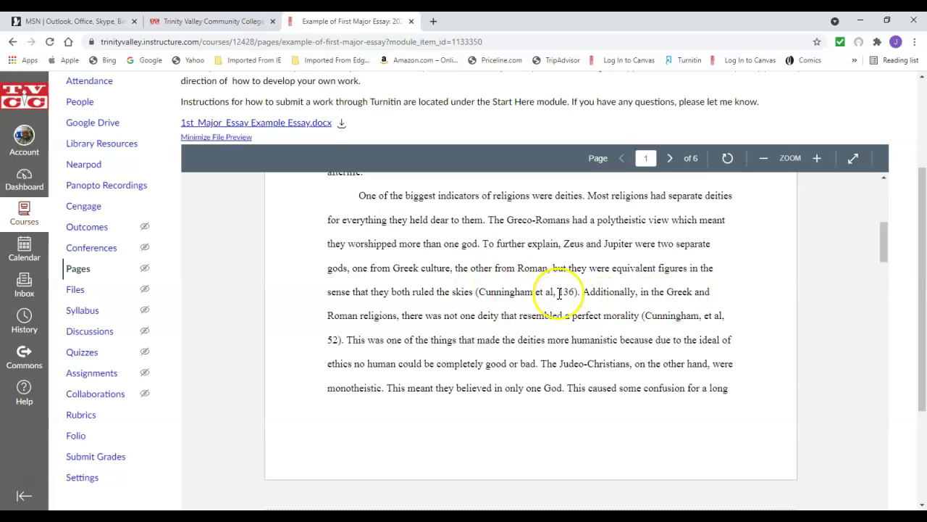
pyautogui.moveTo(883, 236); pyautogui.dragTo(890, 284)
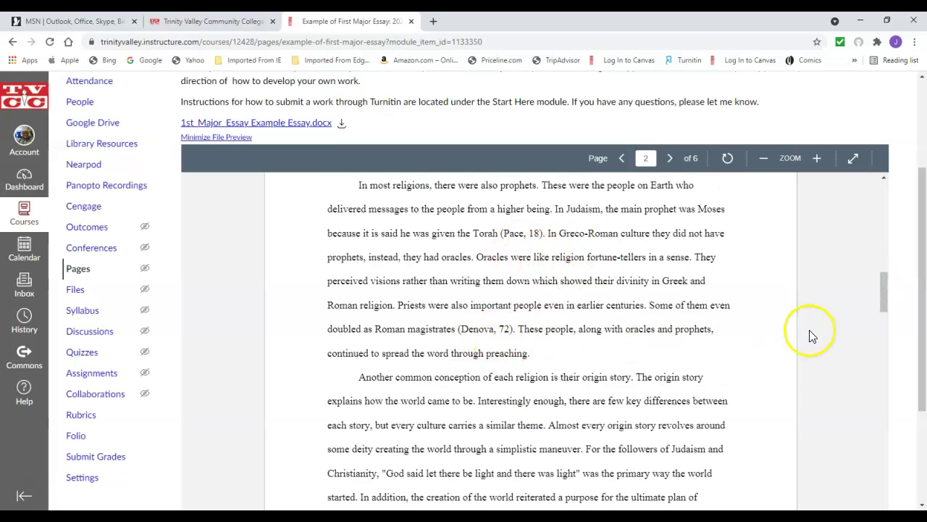
pyautogui.moveTo(882, 279); pyautogui.dragTo(890, 360)
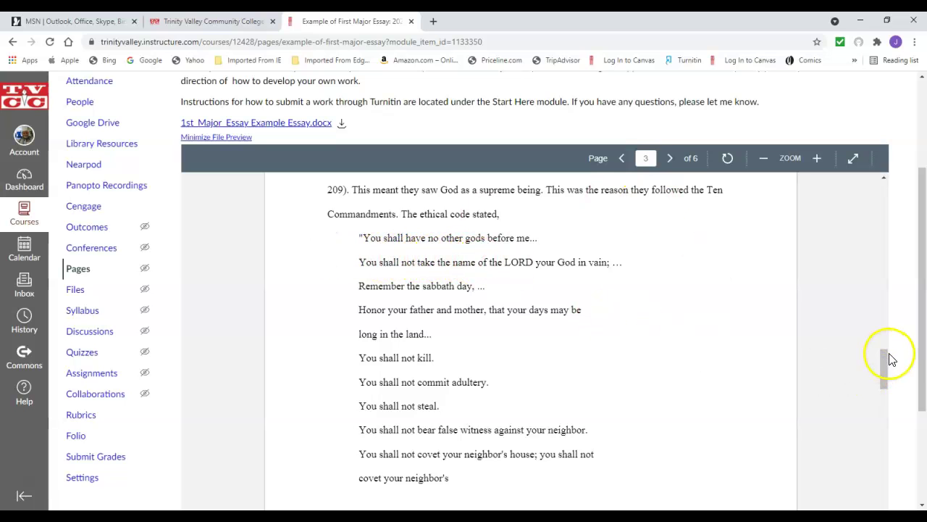
pyautogui.moveTo(883, 359); pyautogui.dragTo(897, 497)
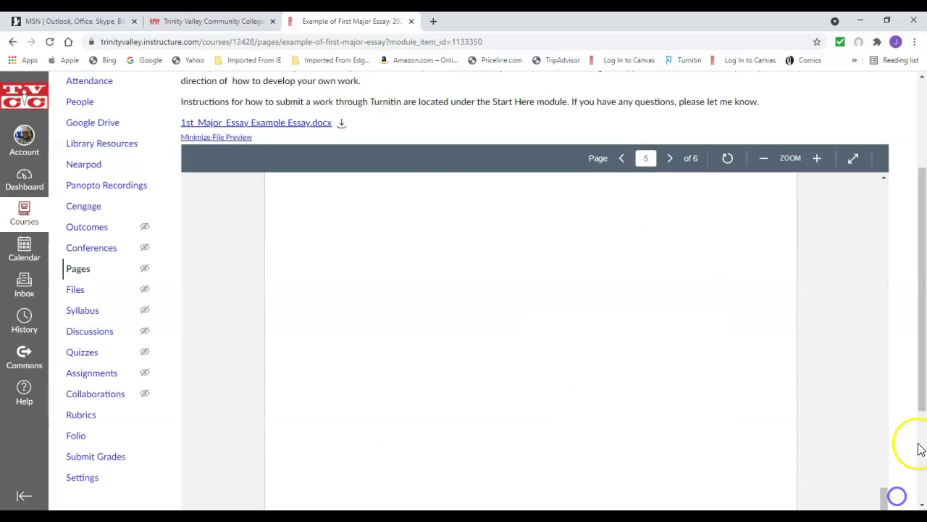
pyautogui.moveTo(921, 385); pyautogui.dragTo(884, 482)
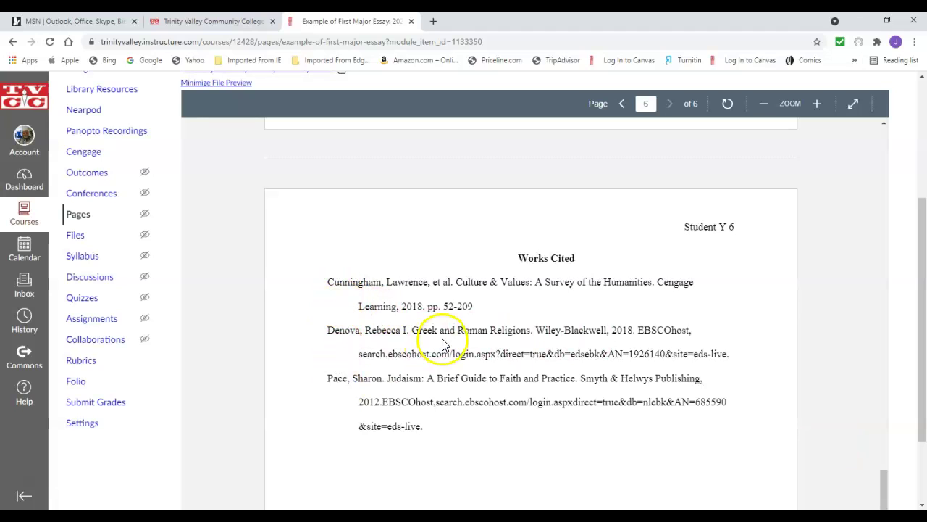
# - Highlight and clear the Culture & Values citation, scroll the preview back to page 1, open Modules
pyautogui.moveTo(455, 278); pyautogui.dragTo(651, 276)
pyautogui.click(757, 300)
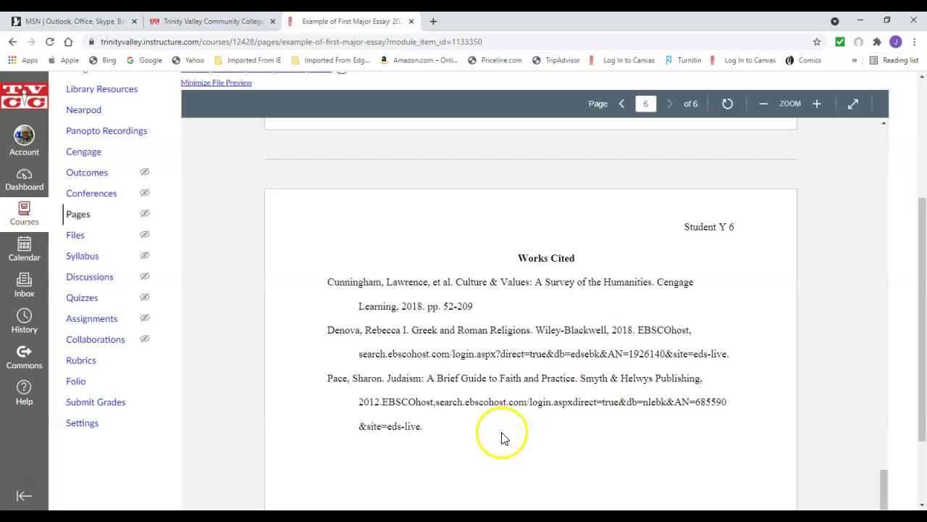
pyautogui.moveTo(925, 395)
pyautogui.mouseDown()
pyautogui.moveTo(919, 244)
pyautogui.moveTo(923, 403)
pyautogui.mouseUp()
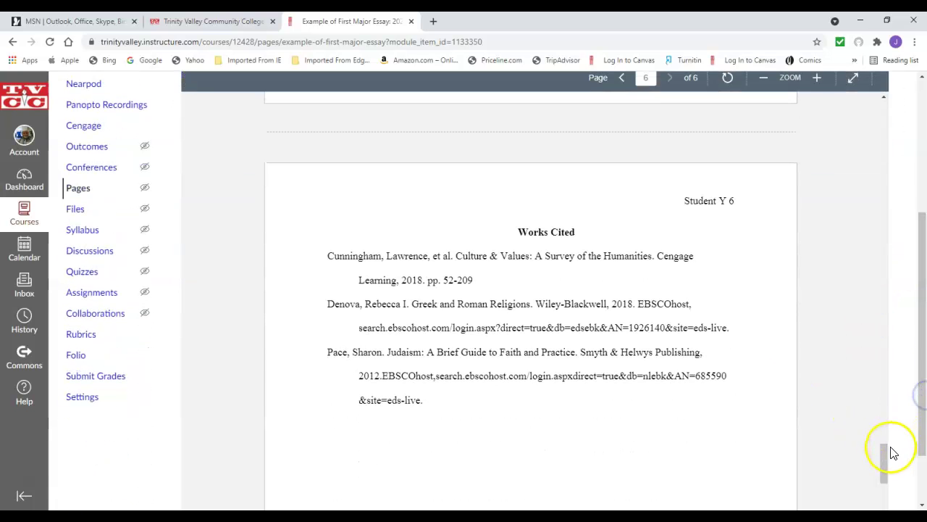
pyautogui.moveTo(885, 451); pyautogui.dragTo(872, 103)
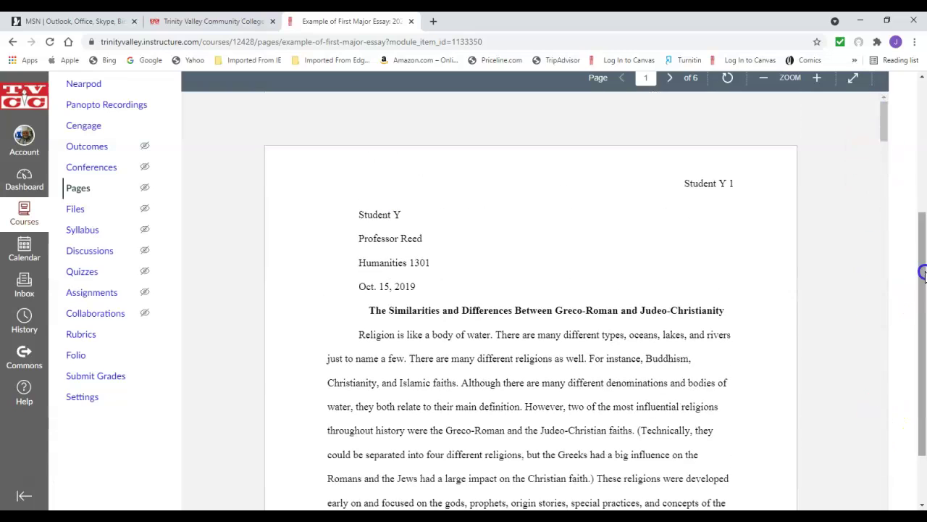
pyautogui.moveTo(926, 301); pyautogui.dragTo(925, 161)
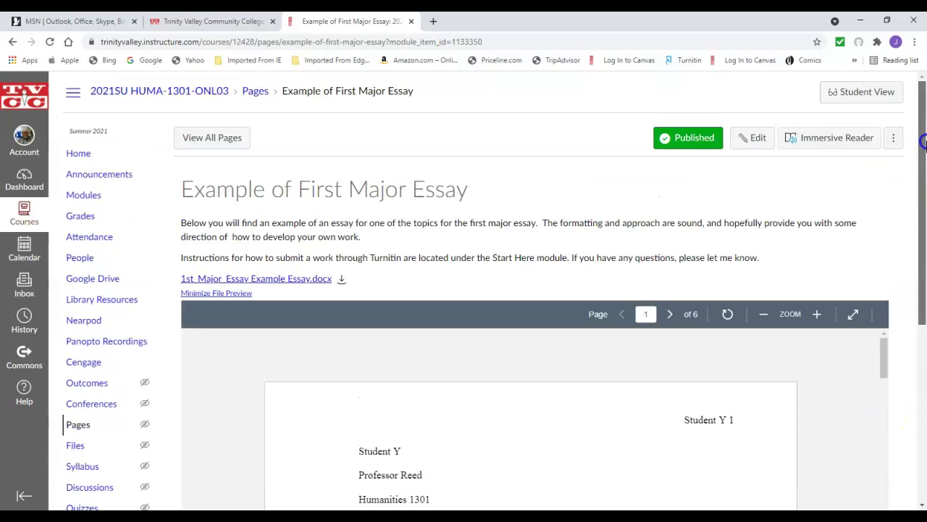
pyautogui.click(75, 197)
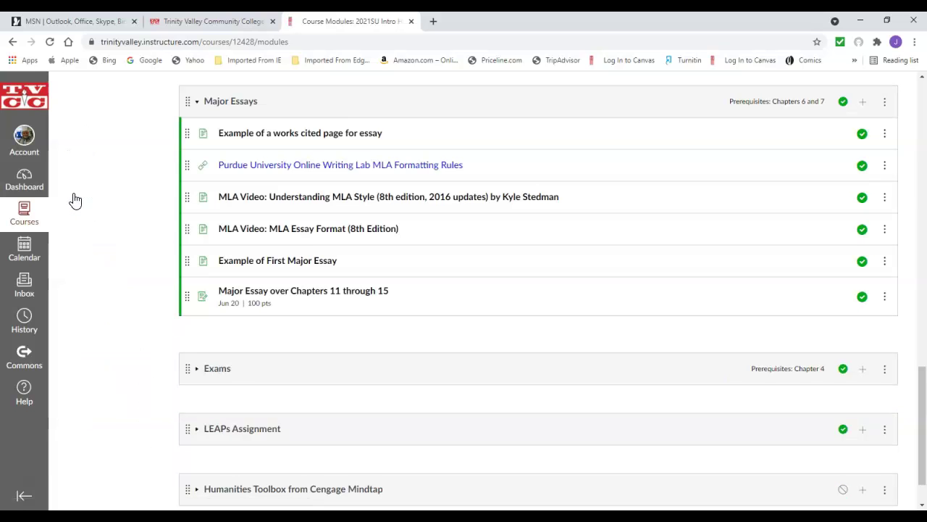
# - Open the Major Essay over Chapters 11 through 15 assignment and launch Turnitin in a new window
pyautogui.click(324, 293)
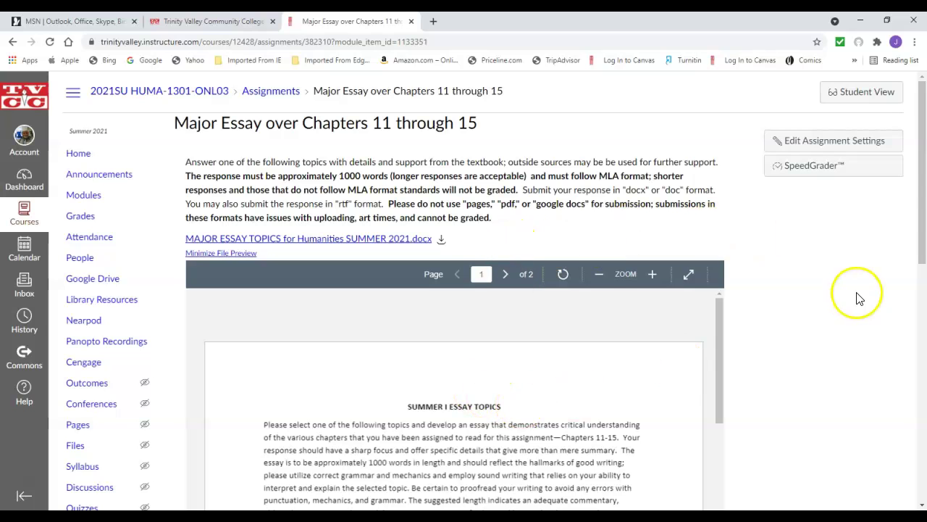
pyautogui.moveTo(921, 208); pyautogui.dragTo(922, 394)
pyautogui.click(336, 335)
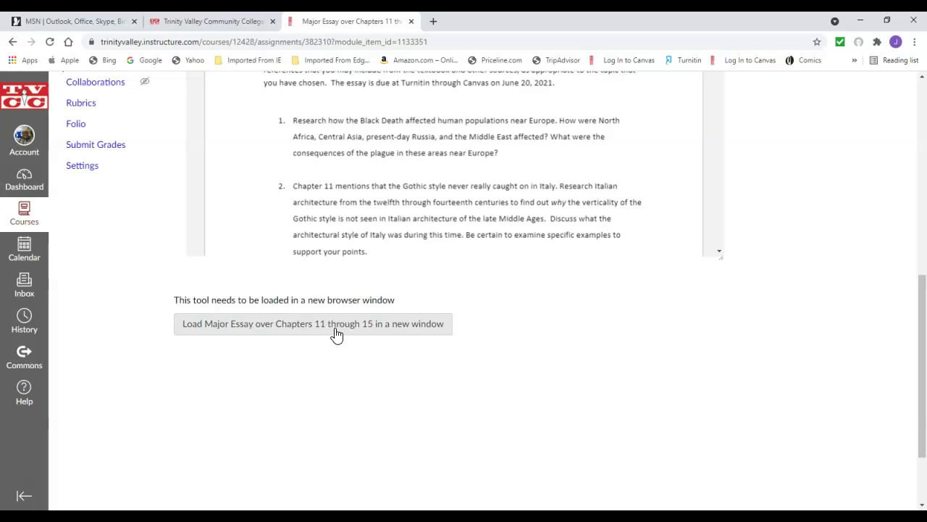
# - View the essay's Turnitin Assignment Inbox, which shows no submissions yet
pyautogui.click(337, 333)
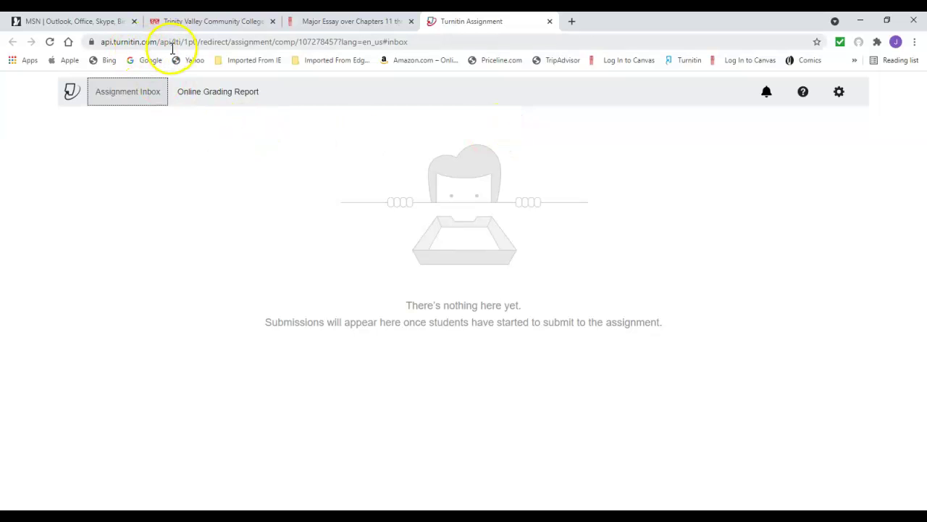
# - Close the Turnitin tab, reload the assignment page, and scroll through the Summer I Essay Topics preview
pyautogui.click(550, 23)
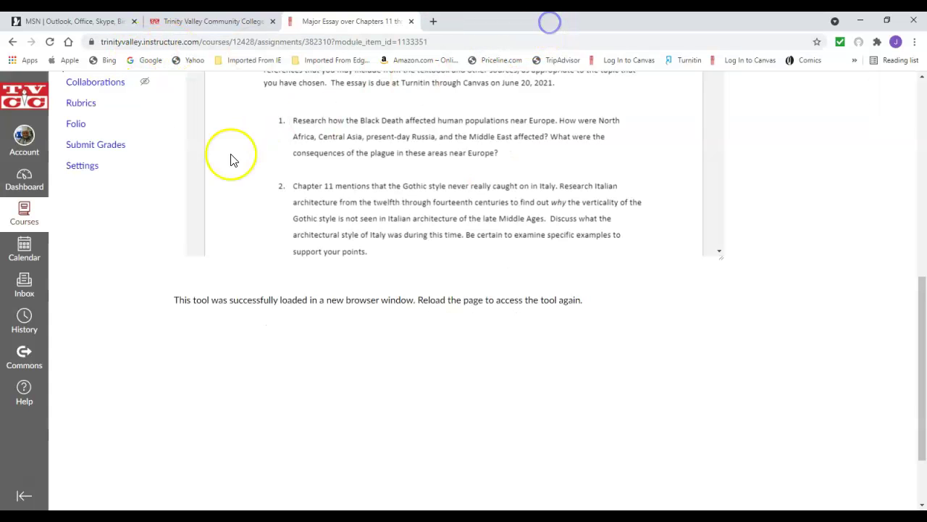
pyautogui.click(50, 42)
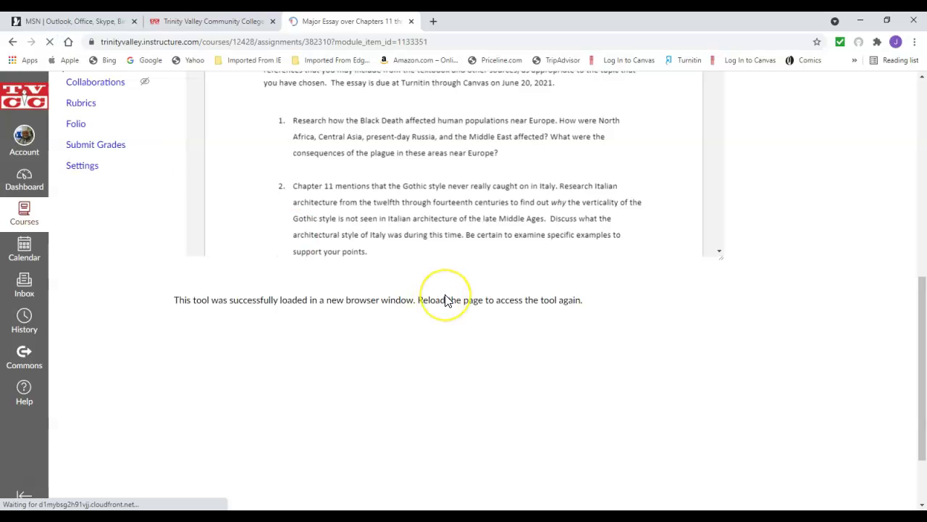
pyautogui.scroll(-2, 445, 300)
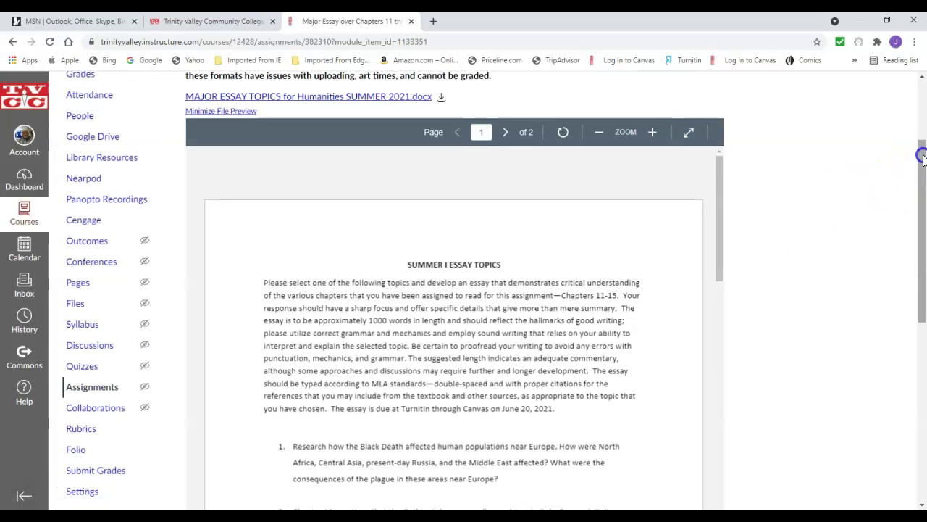
pyautogui.moveTo(918, 166); pyautogui.dragTo(923, 280)
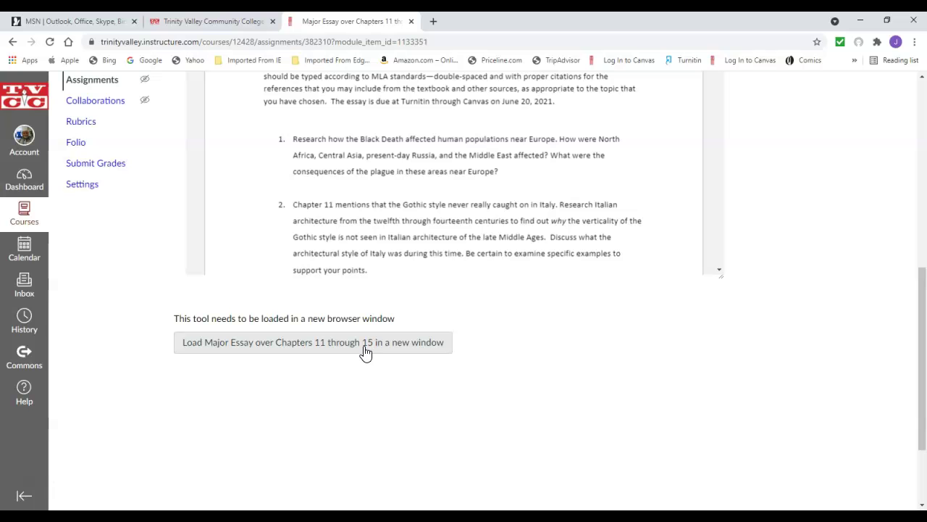
pyautogui.click(813, 310)
pyautogui.moveTo(925, 283); pyautogui.dragTo(923, 145)
# - Read the Summer I Essay Topics full screen and zoomed in, then exit full screen
pyautogui.click(690, 129)
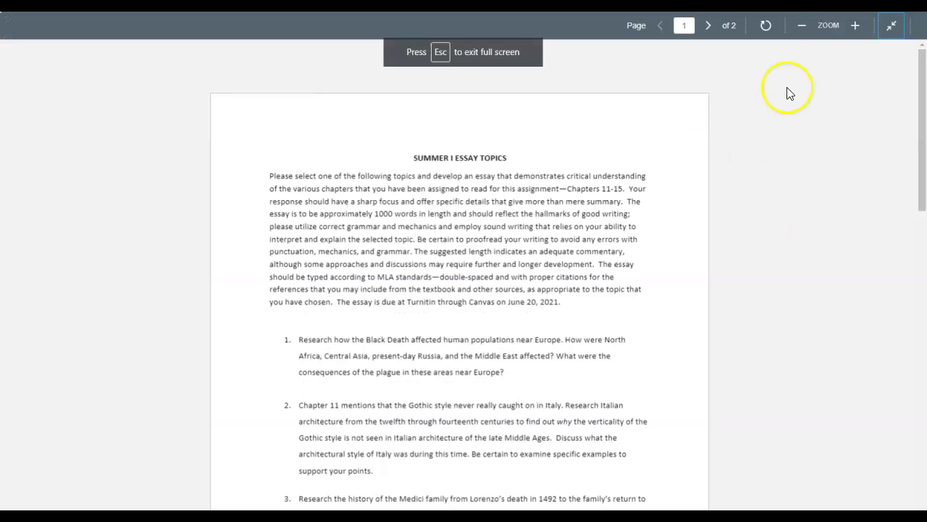
pyautogui.click(853, 29)
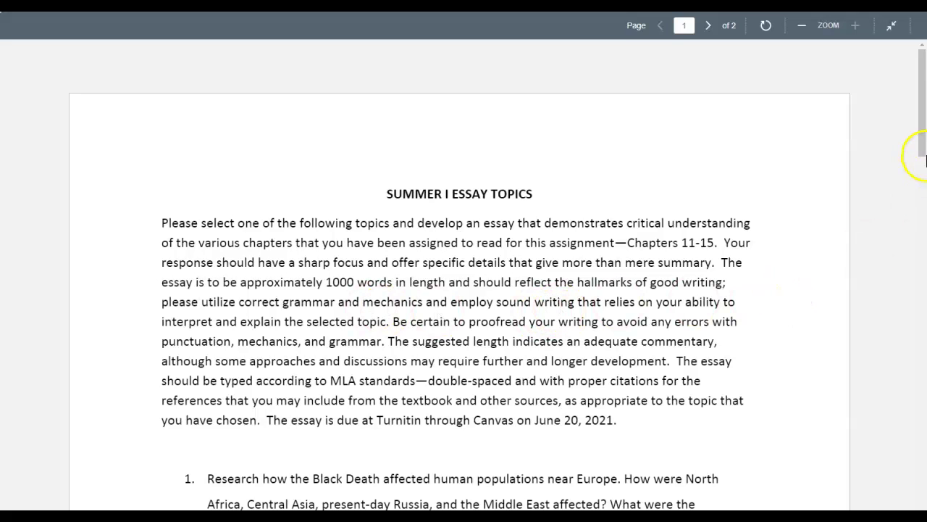
pyautogui.moveTo(924, 140); pyautogui.dragTo(923, 162)
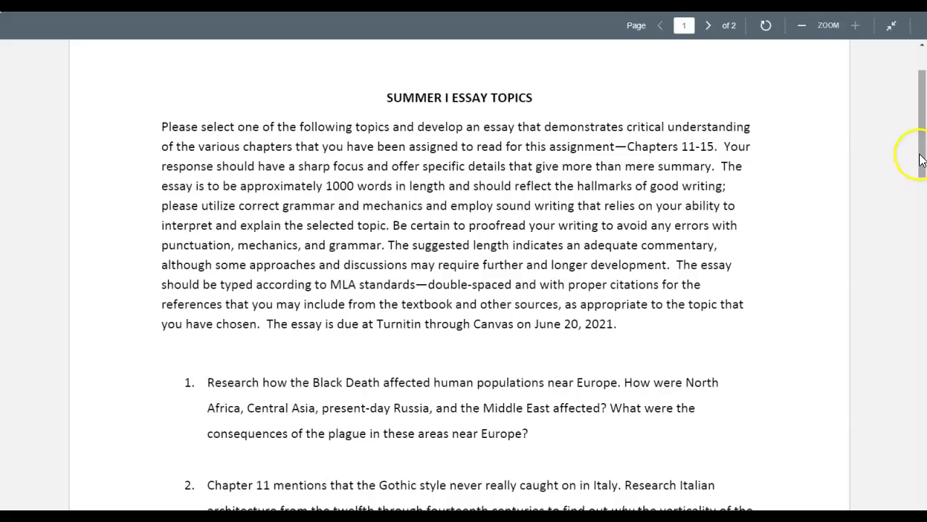
pyautogui.click(896, 33)
pyautogui.moveTo(922, 168); pyautogui.dragTo(923, 143)
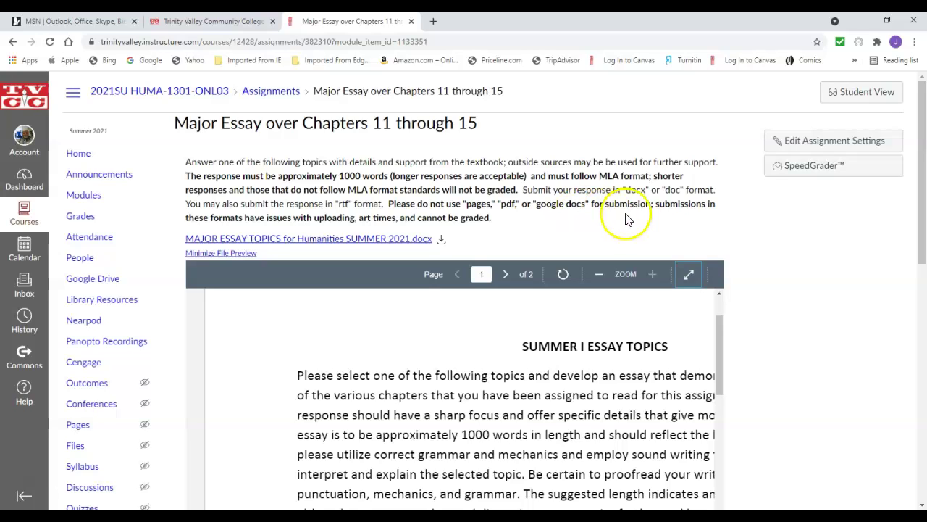
# - Reopen the essay topics document full screen and scroll to topics 2 through 4 on page 1
pyautogui.click(688, 273)
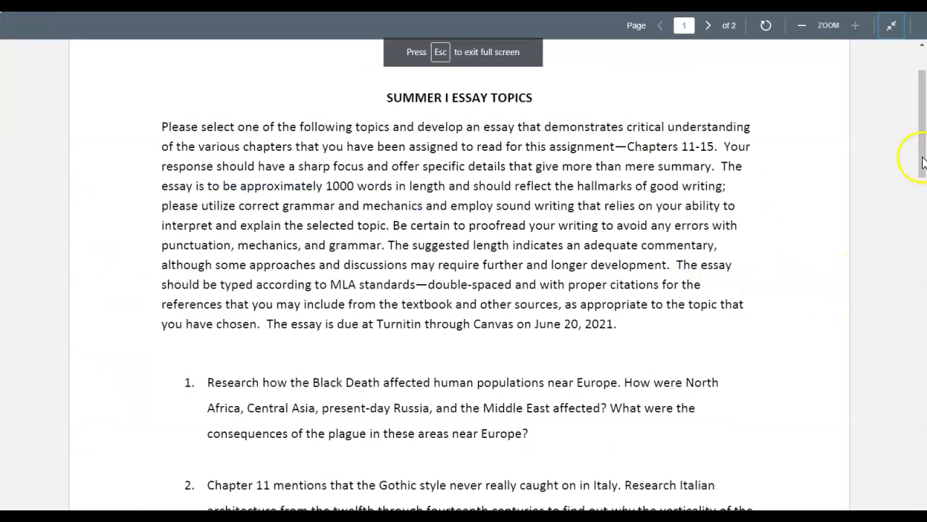
pyautogui.moveTo(922, 142); pyautogui.dragTo(926, 174)
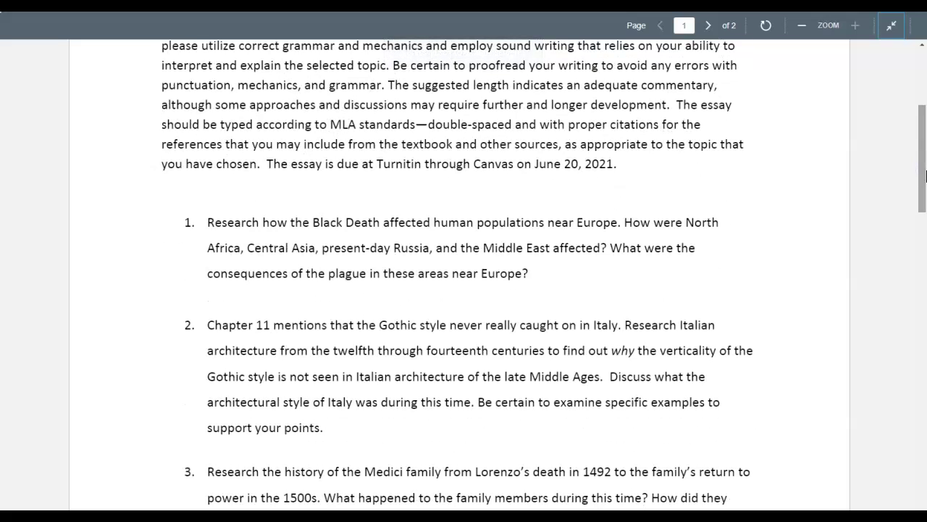
pyautogui.click(922, 164)
pyautogui.scroll(-2, 924, 164)
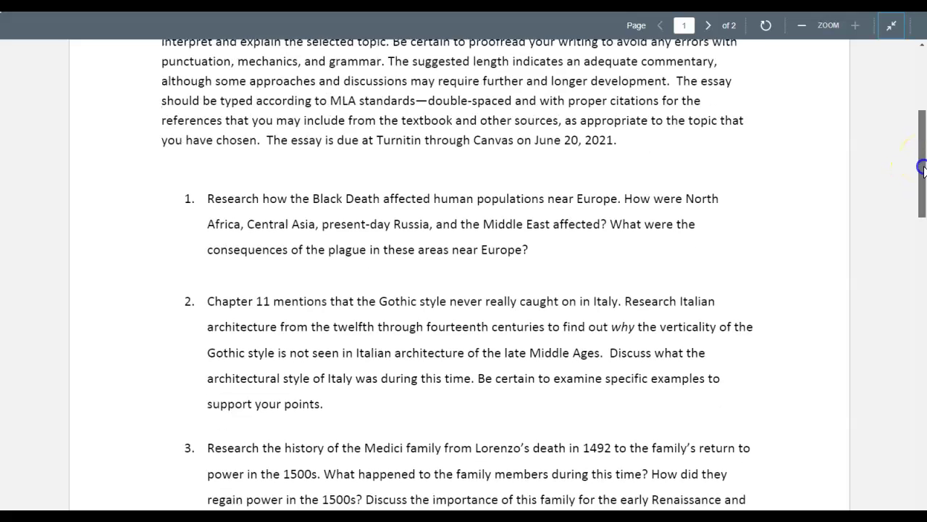
pyautogui.click(449, 181)
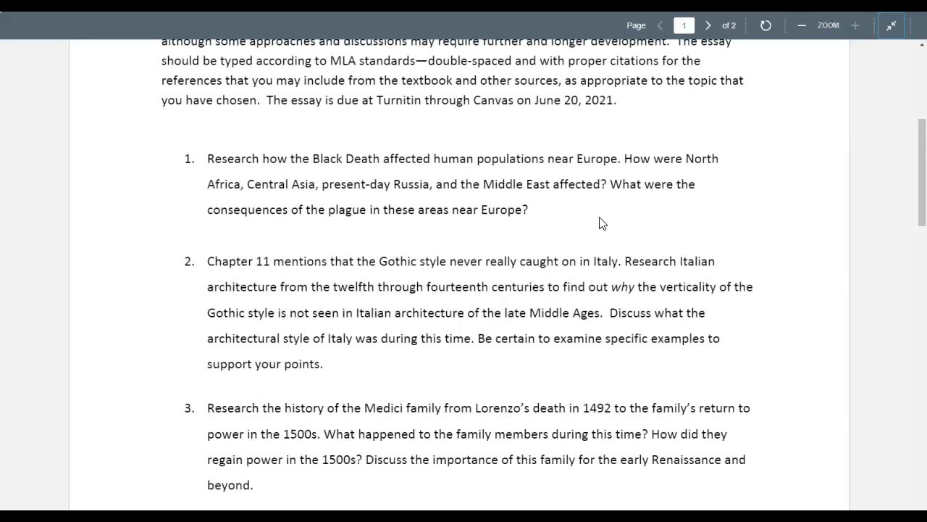
pyautogui.moveTo(922, 182); pyautogui.dragTo(923, 212)
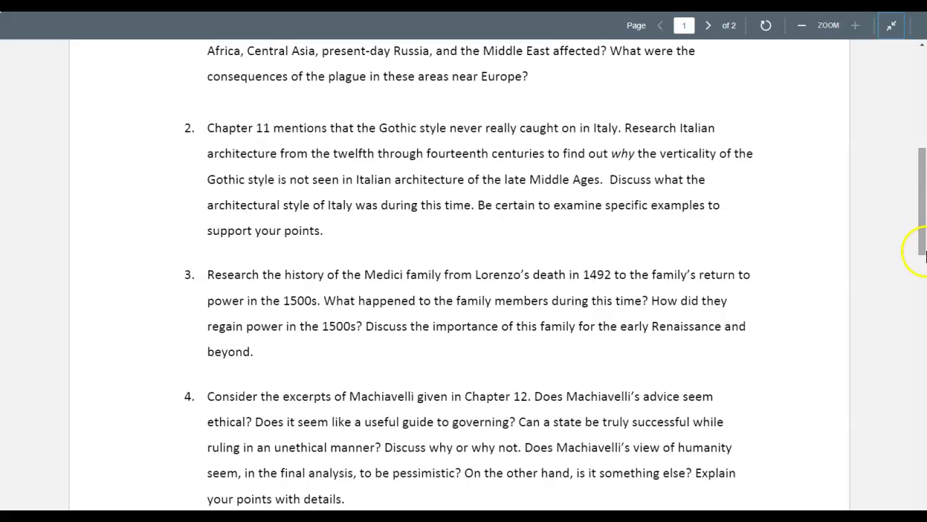
pyautogui.moveTo(922, 206); pyautogui.dragTo(923, 233)
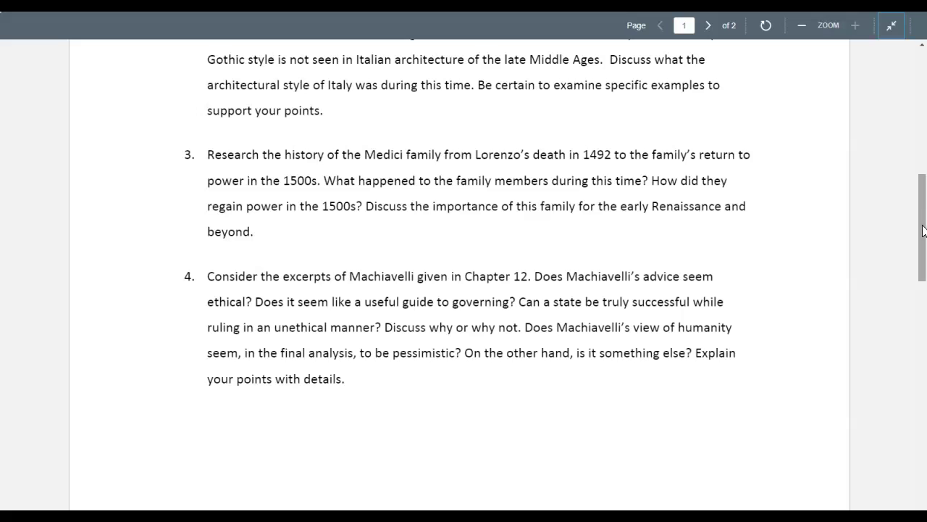
# - Scroll the essay topics PDF down to page 2 to show questions 5 through 8
pyautogui.moveTo(924, 230); pyautogui.dragTo(915, 348)
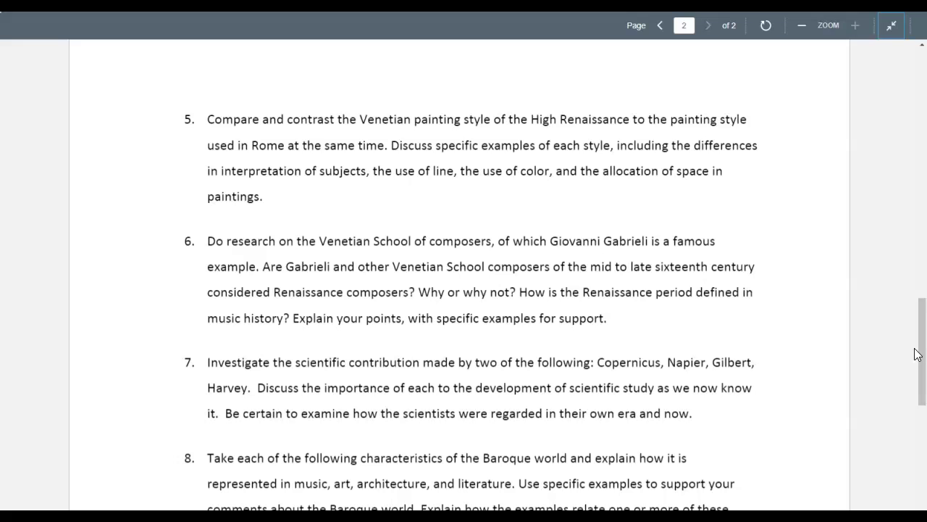
# - Scroll further down page 2 to show topic 8's five Baroque characteristics and the start of topic 9
pyautogui.moveTo(922, 343); pyautogui.dragTo(922, 377)
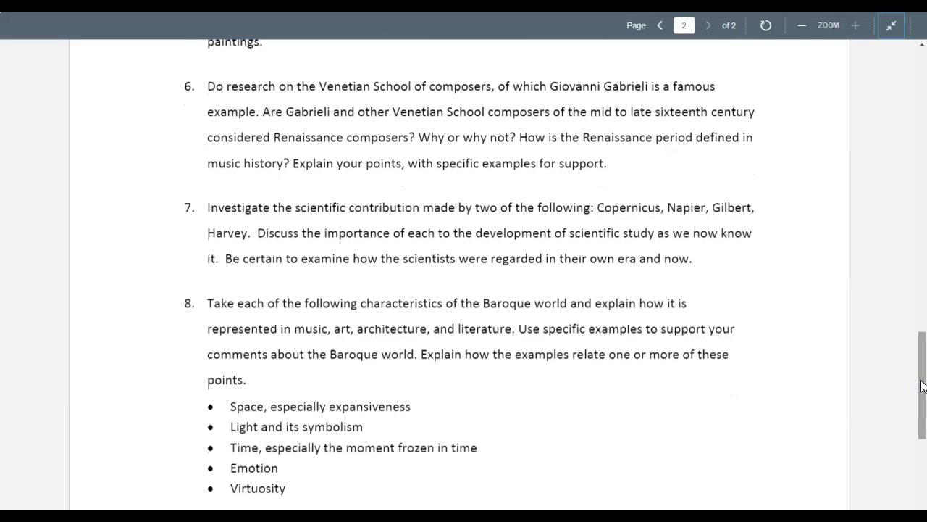
pyautogui.moveTo(921, 389); pyautogui.dragTo(921, 399)
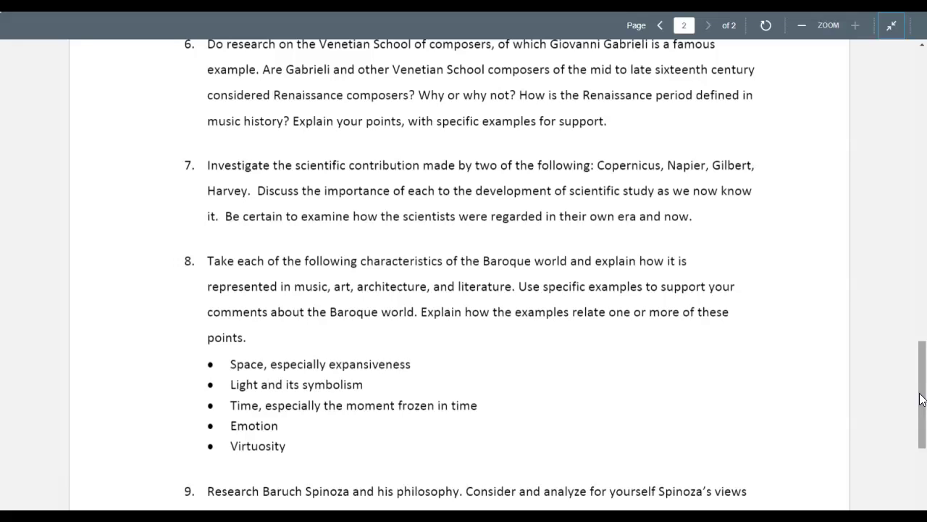
# - Scroll back to page 1 with the Summer I instructions and topic 1, then zoom out one step
pyautogui.moveTo(922, 385); pyautogui.dragTo(922, 418)
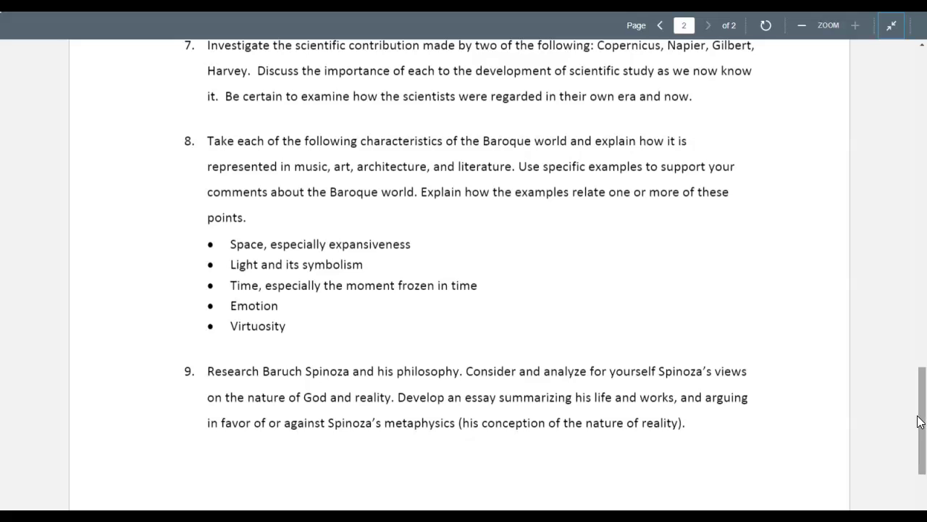
pyautogui.moveTo(924, 414); pyautogui.dragTo(914, 72)
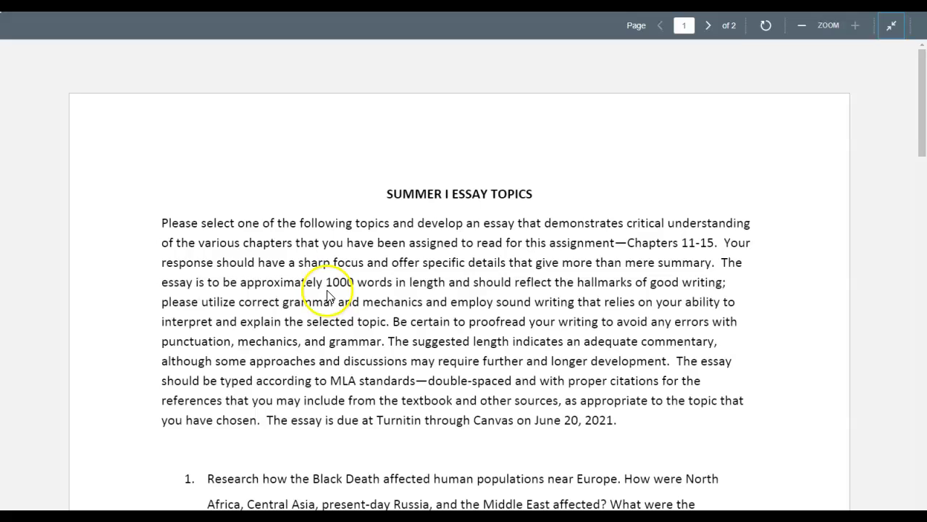
pyautogui.click(580, 216)
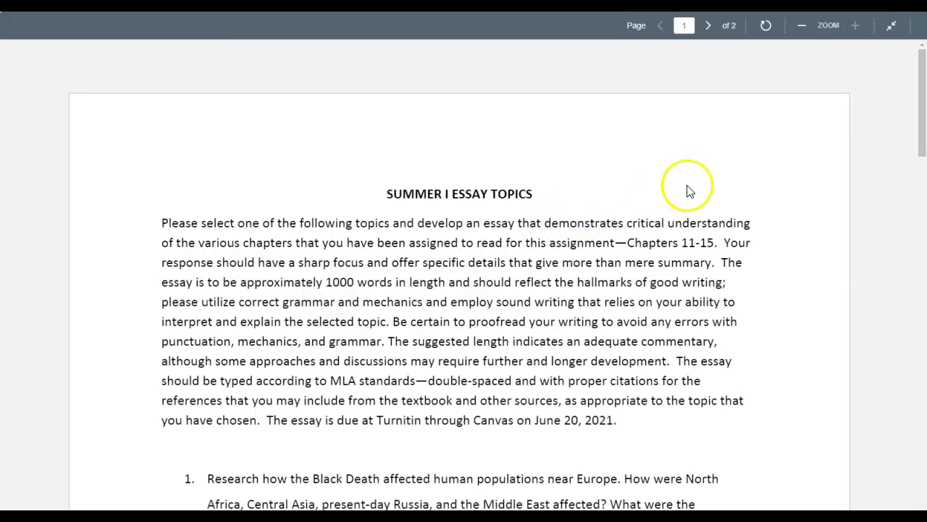
pyautogui.click(802, 26)
# - Zoom out another step and exit full screen to the Major Essay over Chapters 11 through 15 page
pyautogui.click(802, 26)
pyautogui.click(892, 26)
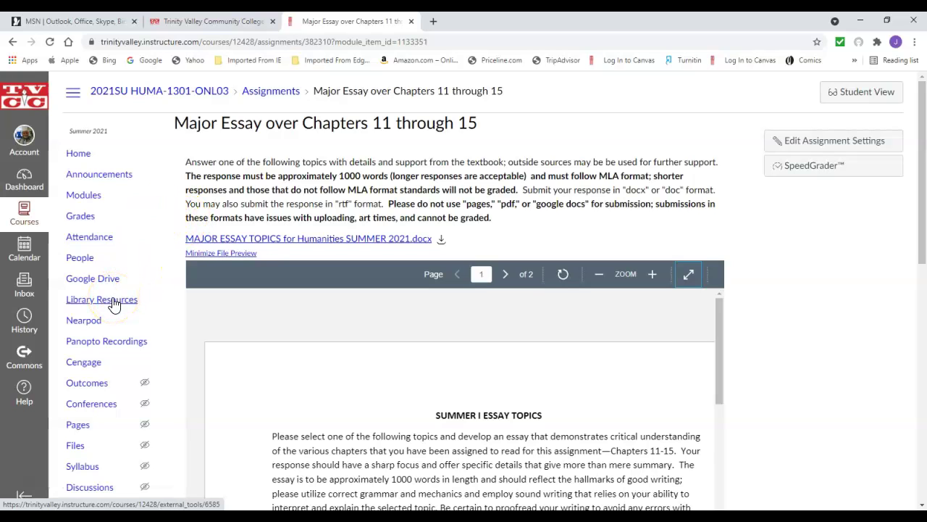
# - From Library Resources, run an EBSCO Discovery keyword search for 'spinoza'
pyautogui.click(114, 306)
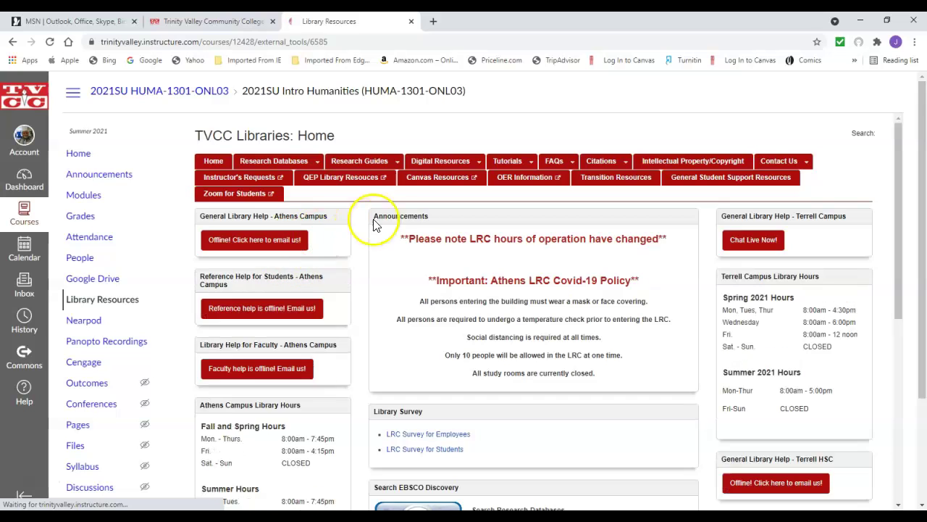
pyautogui.moveTo(899, 208); pyautogui.dragTo(900, 262)
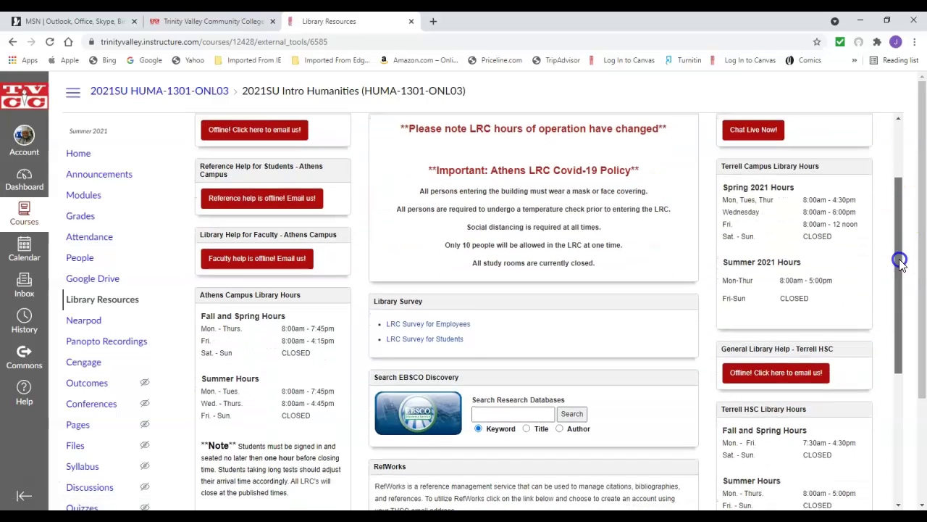
pyautogui.click(489, 418)
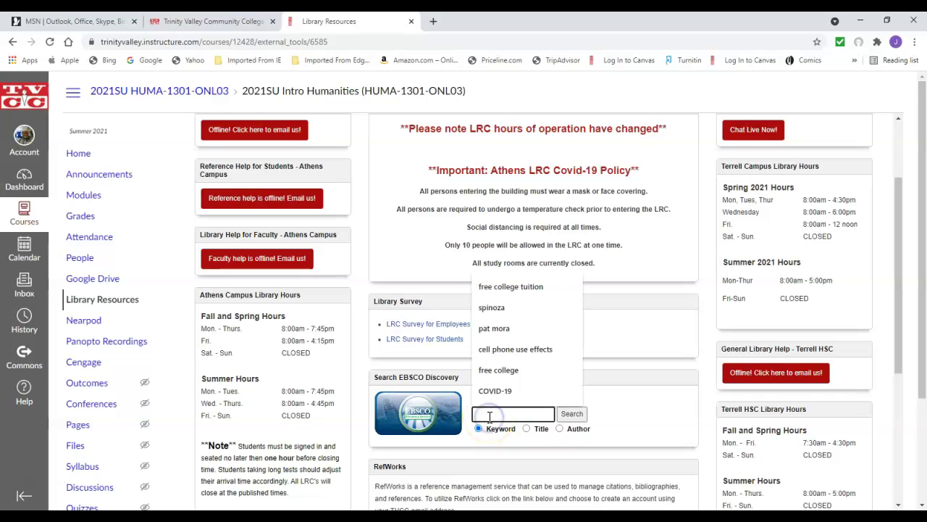
pyautogui.click(500, 307)
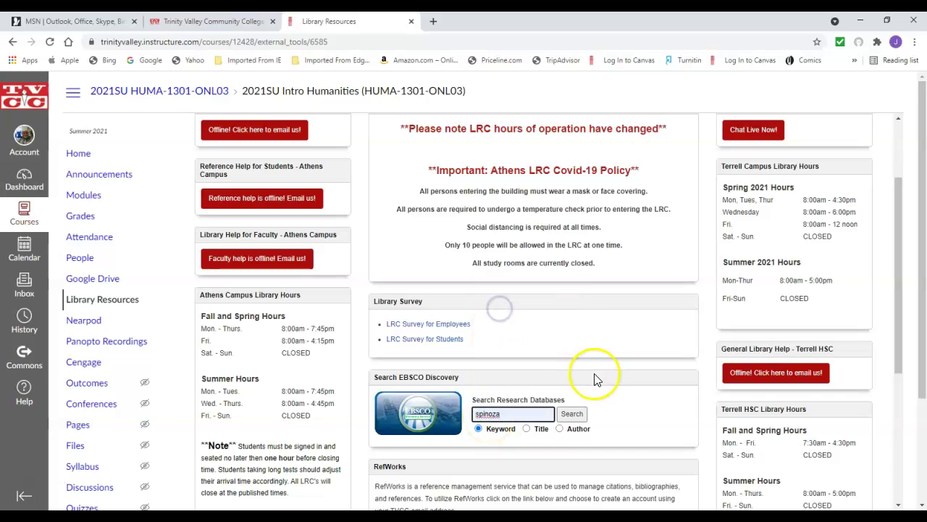
pyautogui.click(573, 414)
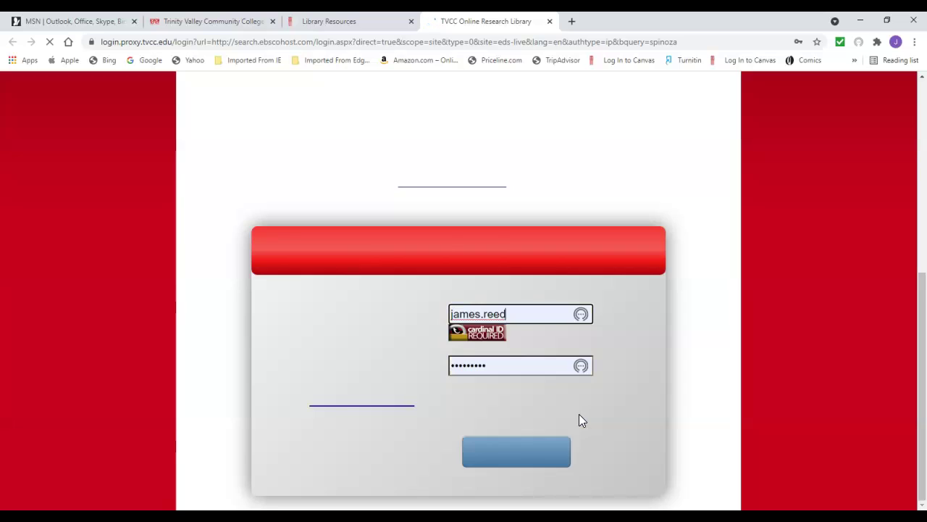
# - Re-enter the Cardinal ID password on the TVCC library login and sign in to the spinoza results
pyautogui.click(529, 458)
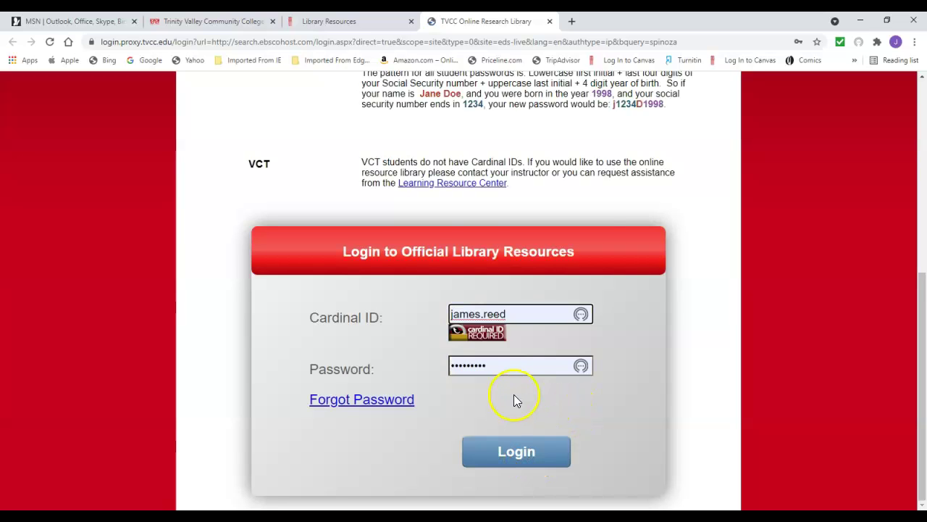
pyautogui.click(503, 366)
pyautogui.moveTo(503, 366); pyautogui.dragTo(409, 366)
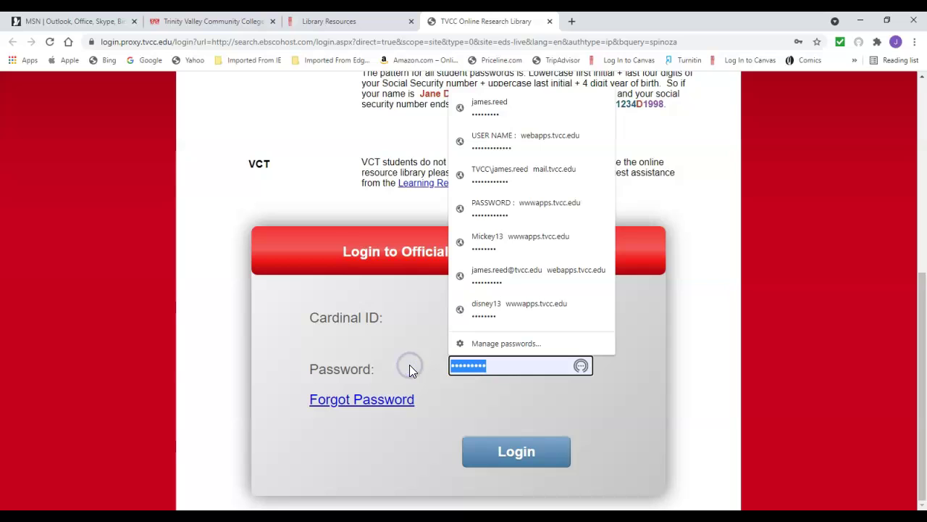
pyautogui.click(515, 450)
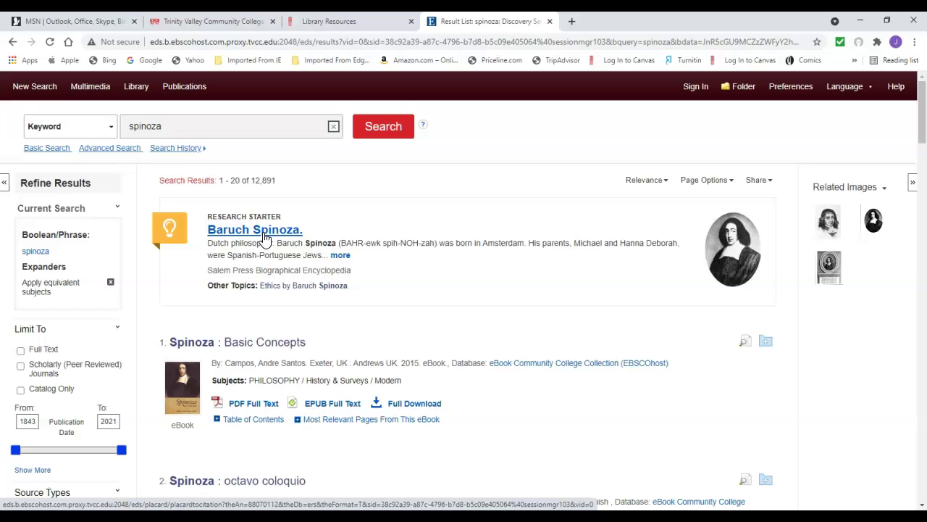
# - Skim the Baruch Spinoza research starter, then return and open the 'Spinoza : Basic Concepts' record
pyautogui.click(264, 235)
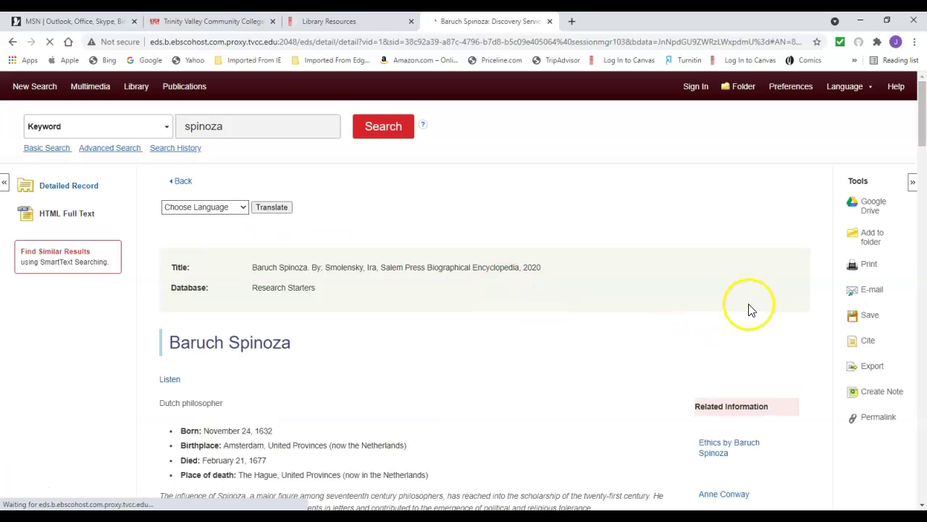
pyautogui.moveTo(924, 116); pyautogui.dragTo(924, 51)
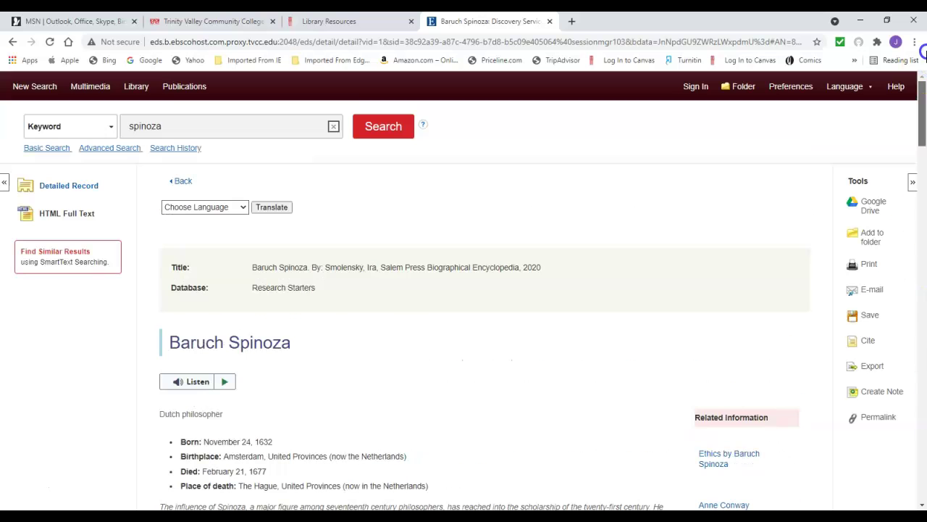
pyautogui.click(13, 44)
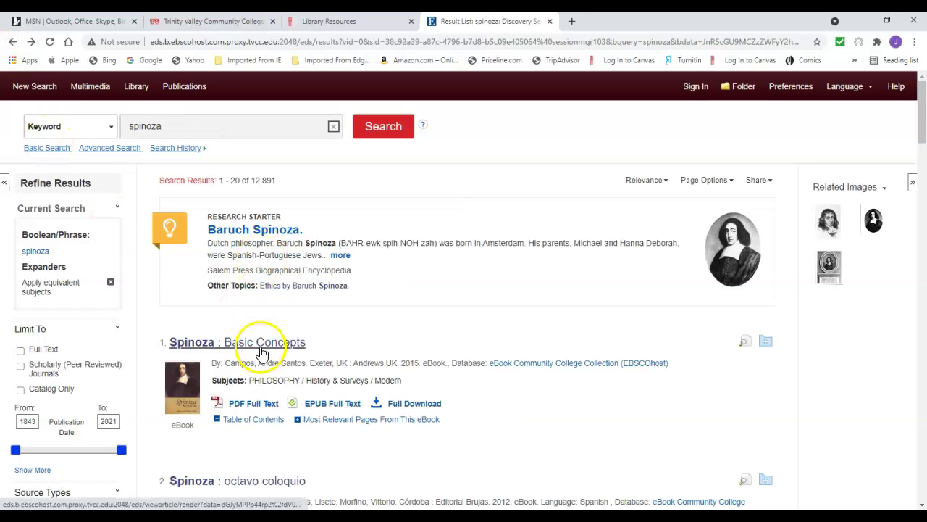
pyautogui.click(263, 349)
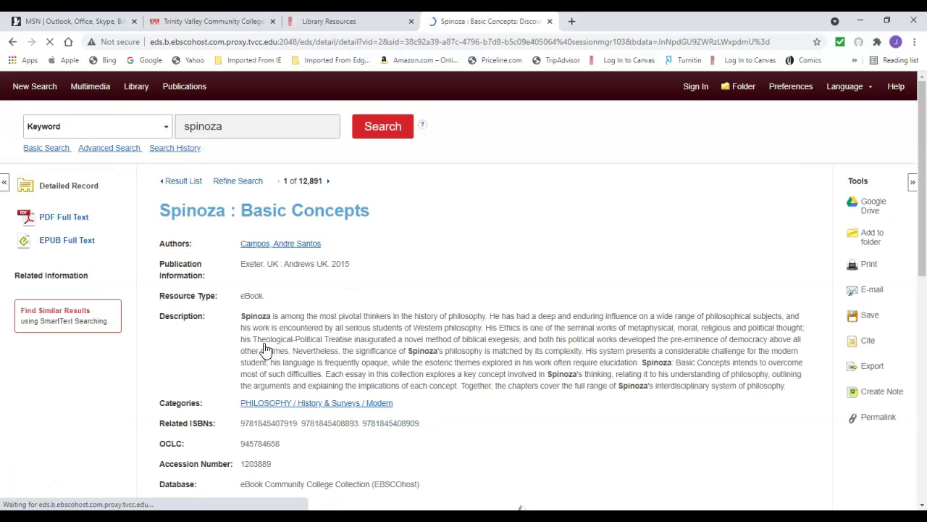
# - Open the EPUB Full Text of Spinoza : Basic Concepts in the eBook viewer
pyautogui.click(347, 319)
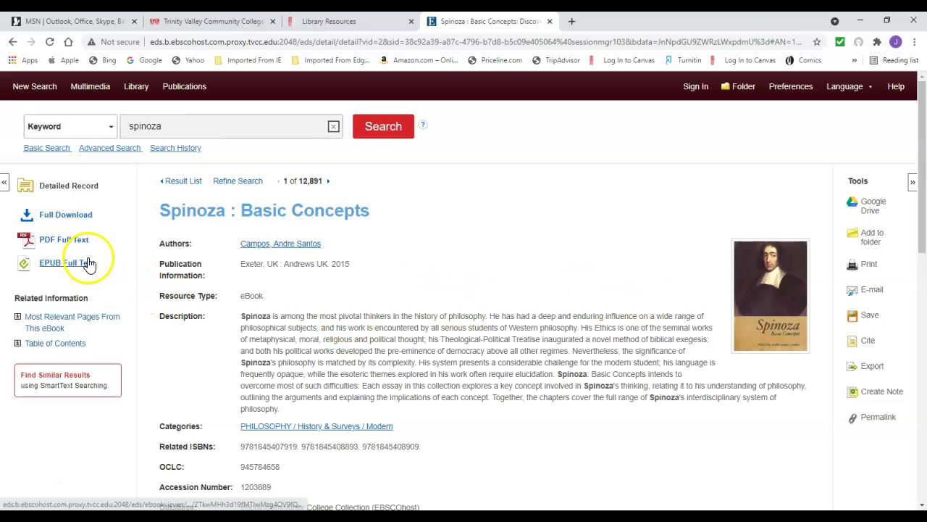
pyautogui.click(64, 266)
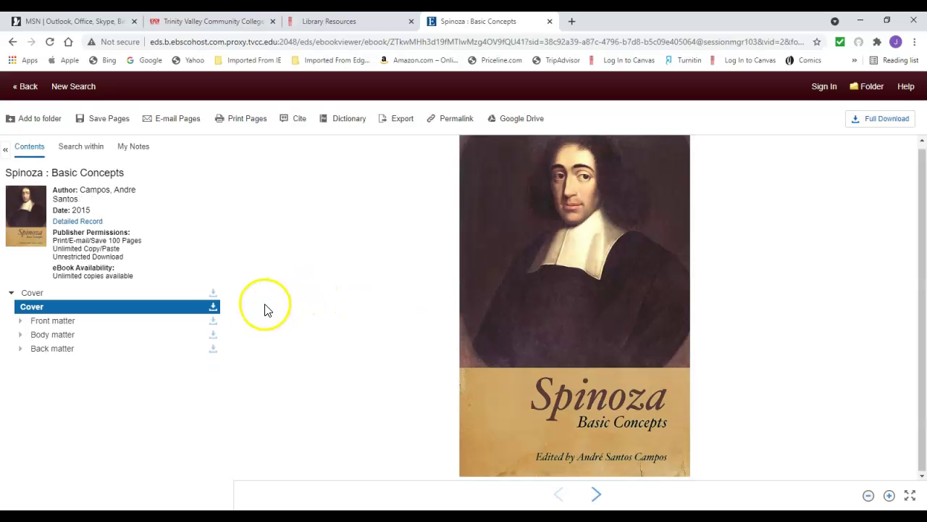
# - Check the download options for the Front matter and Body matter chapters, closing both without downloading
pyautogui.click(213, 321)
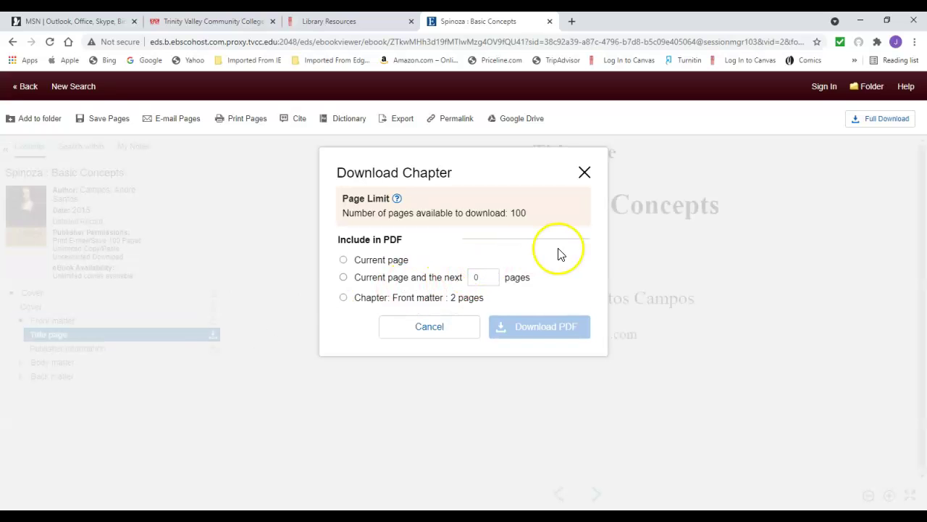
pyautogui.click(584, 175)
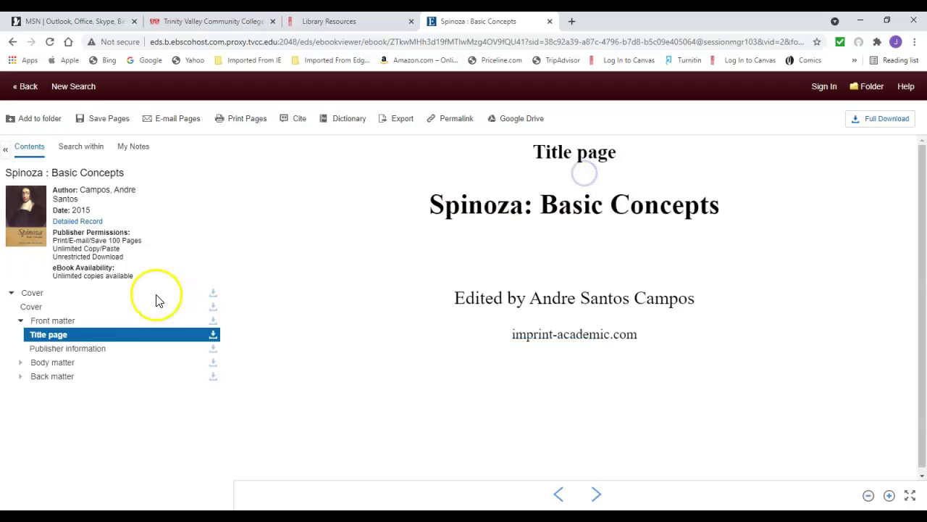
pyautogui.click(213, 363)
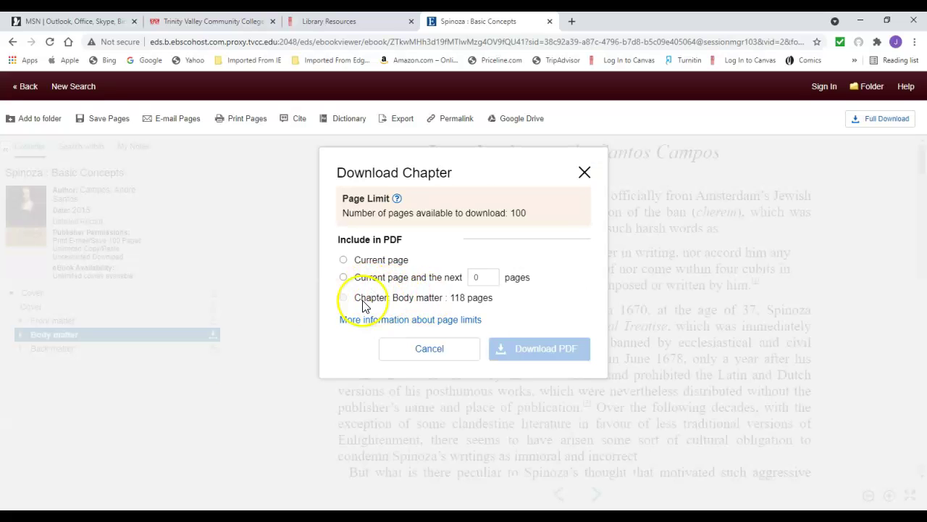
pyautogui.click(584, 181)
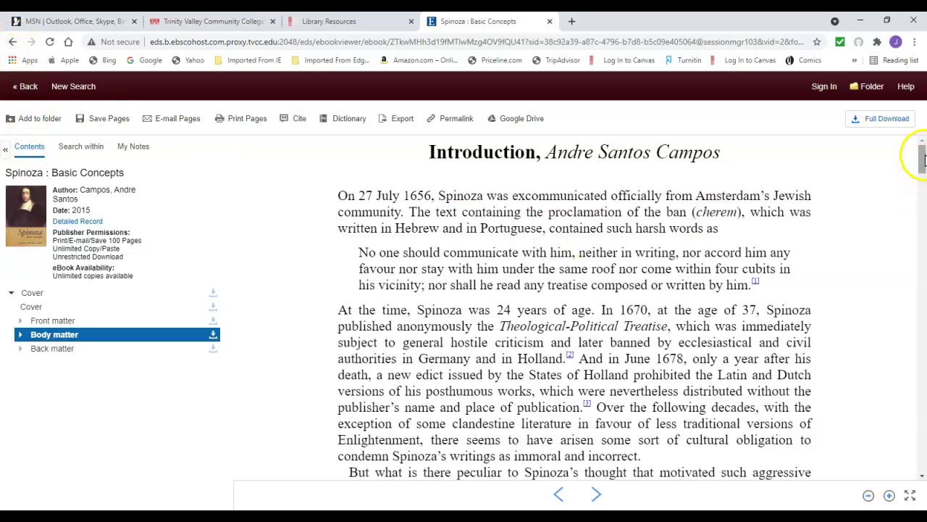
# - Scroll the Contents list and open the 'God and the Attributes' chapter in the reader
pyautogui.scroll(-2, 923, 168)
pyautogui.moveTo(923, 168); pyautogui.dragTo(917, 180)
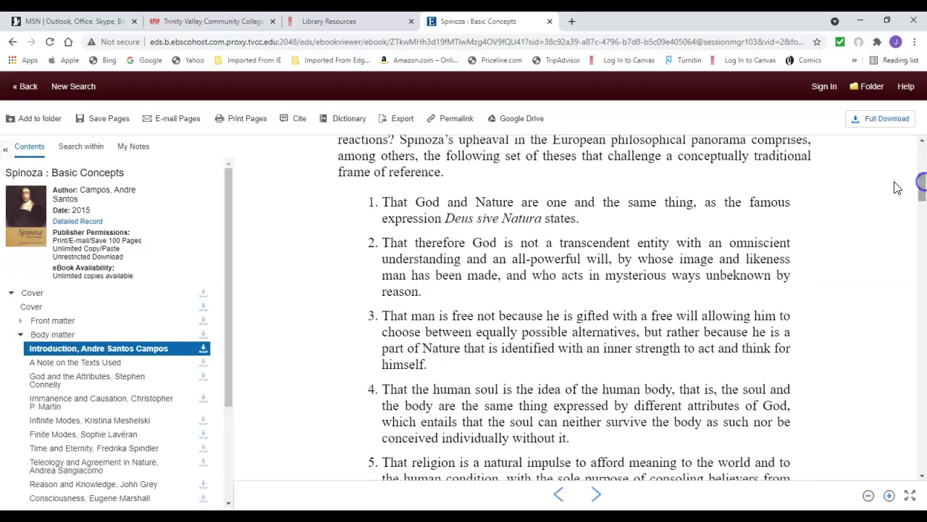
pyautogui.moveTo(228, 297); pyautogui.dragTo(228, 326)
pyautogui.moveTo(919, 199); pyautogui.dragTo(923, 186)
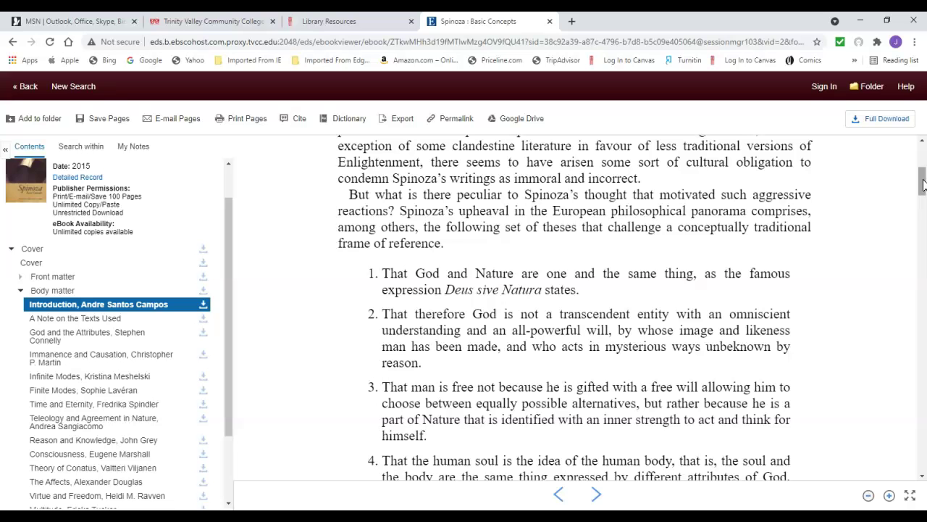
pyautogui.moveTo(923, 185); pyautogui.dragTo(917, 307)
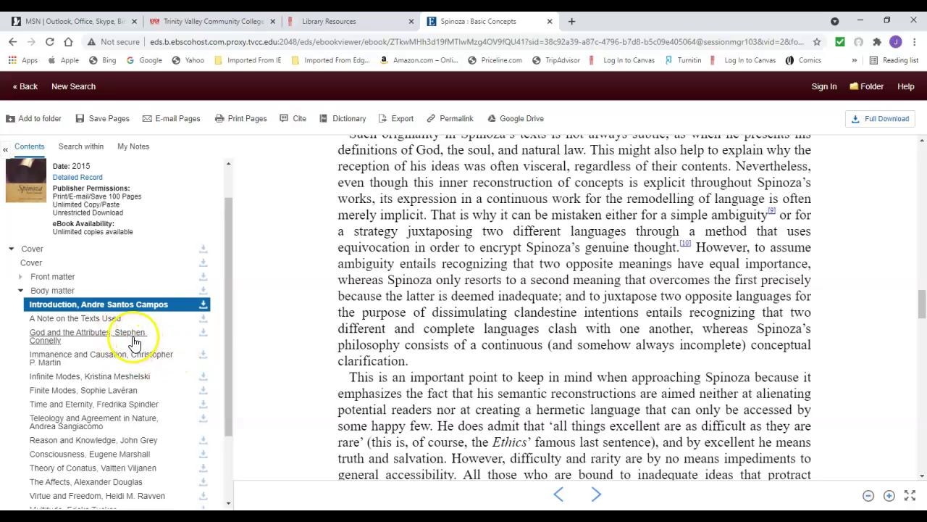
pyautogui.moveTo(226, 312); pyautogui.dragTo(227, 350)
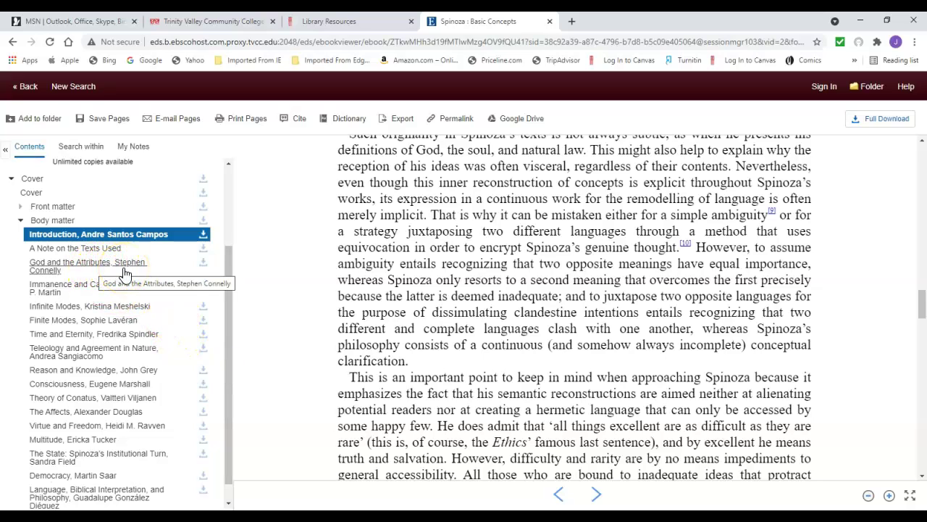
pyautogui.click(113, 272)
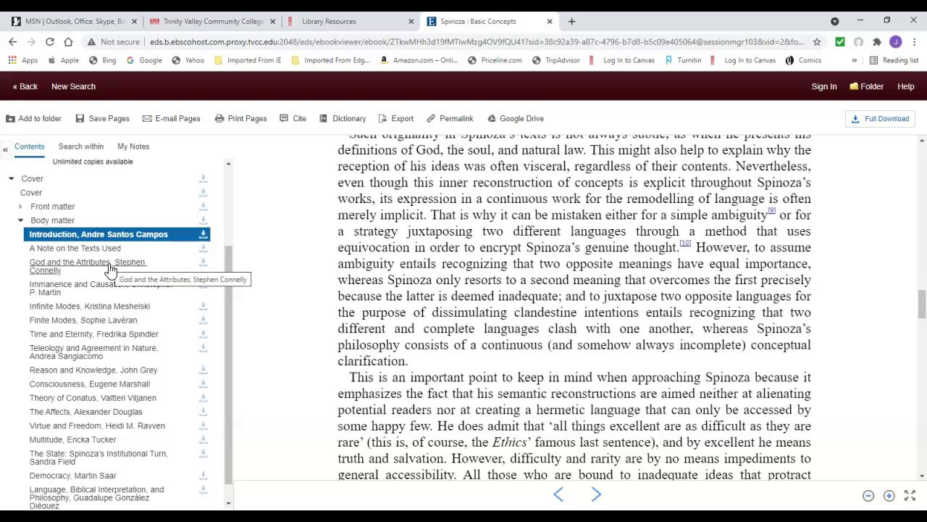
pyautogui.click(110, 270)
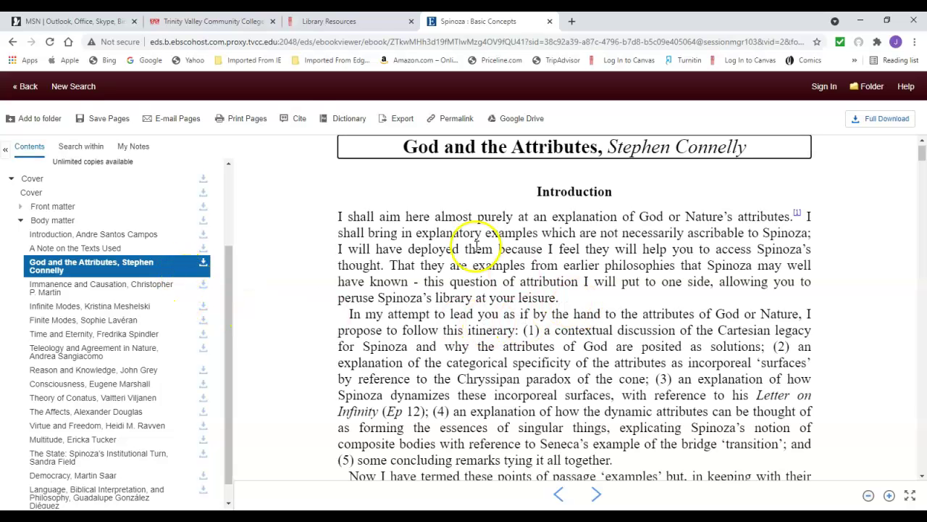
# - Copy the book's MLA 8th Edition citation from the Cite panel and switch over to Word
pyautogui.click(301, 124)
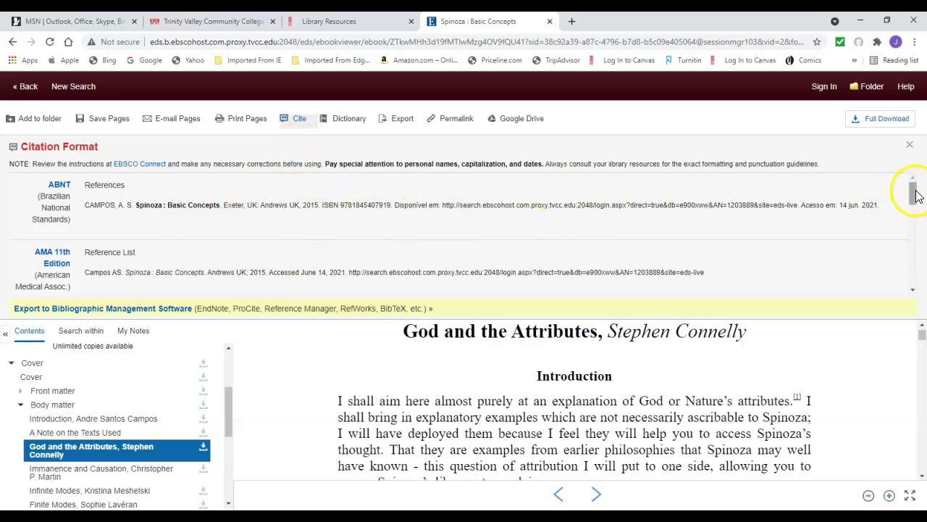
pyautogui.moveTo(915, 194); pyautogui.dragTo(916, 260)
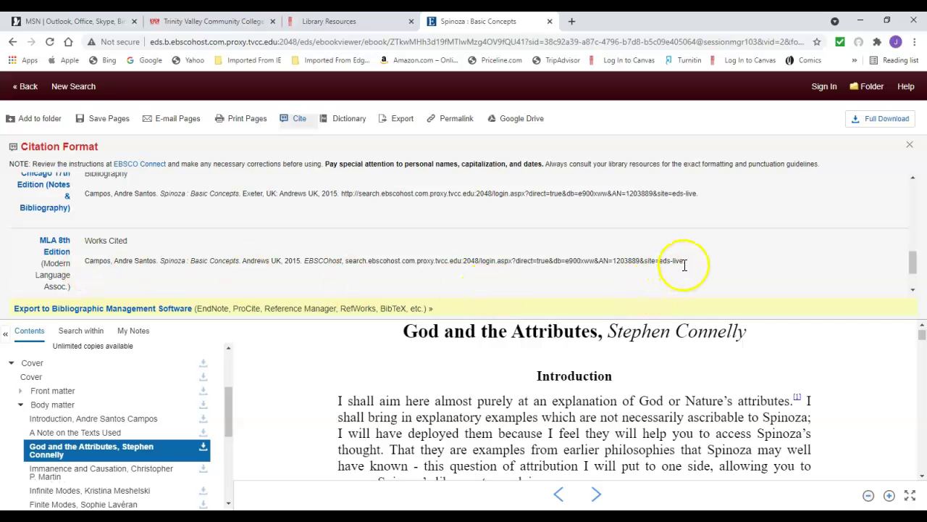
pyautogui.moveTo(684, 262); pyautogui.dragTo(86, 260)
pyautogui.rightClick(91, 258)
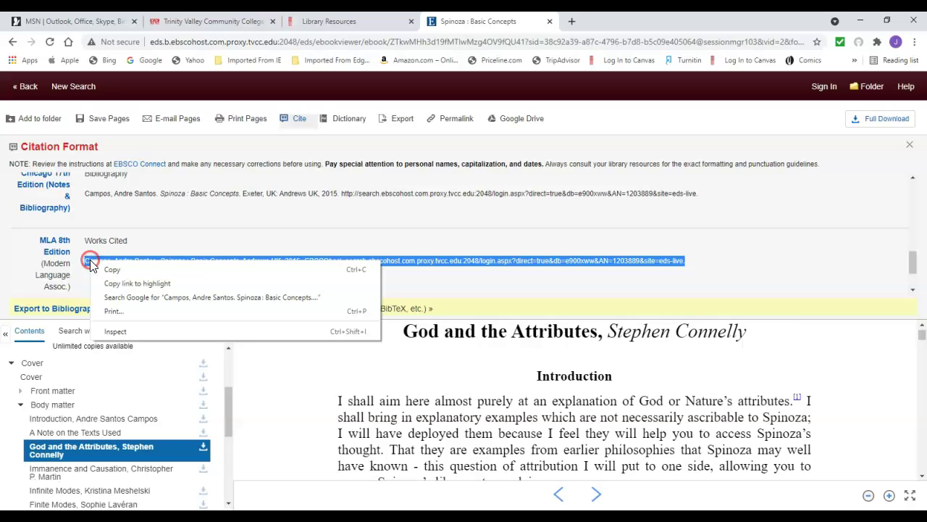
pyautogui.click(112, 270)
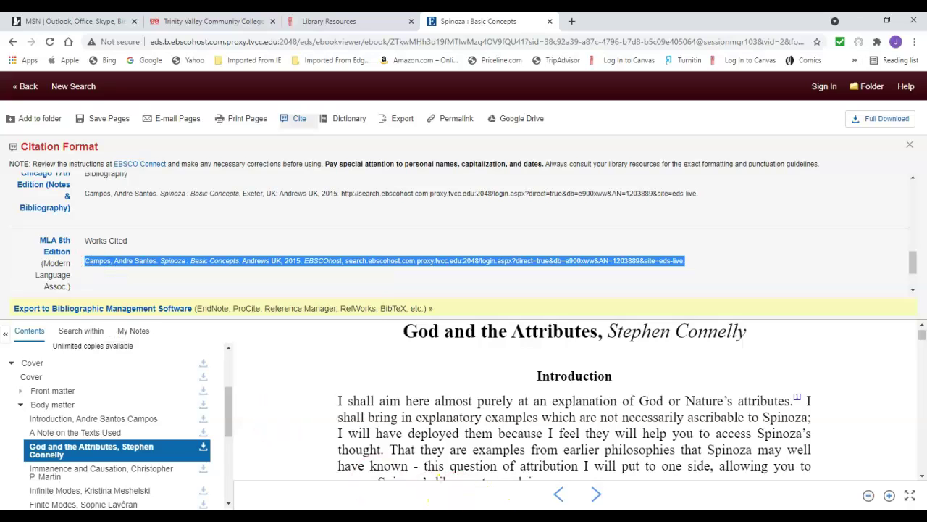
pyautogui.hotkey('alt', 'Tab')
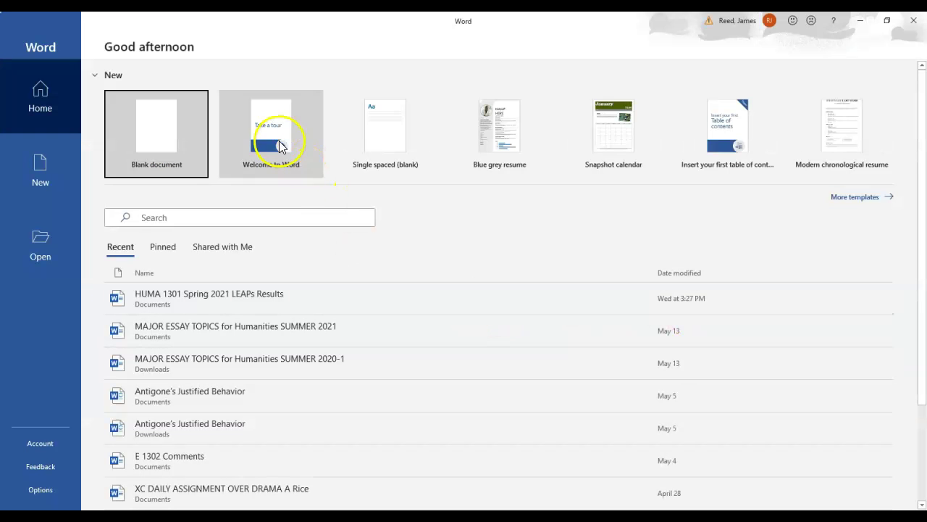
# - Create a blank Word document and paste the MLA citation using Merge Formatting
pyautogui.click(153, 124)
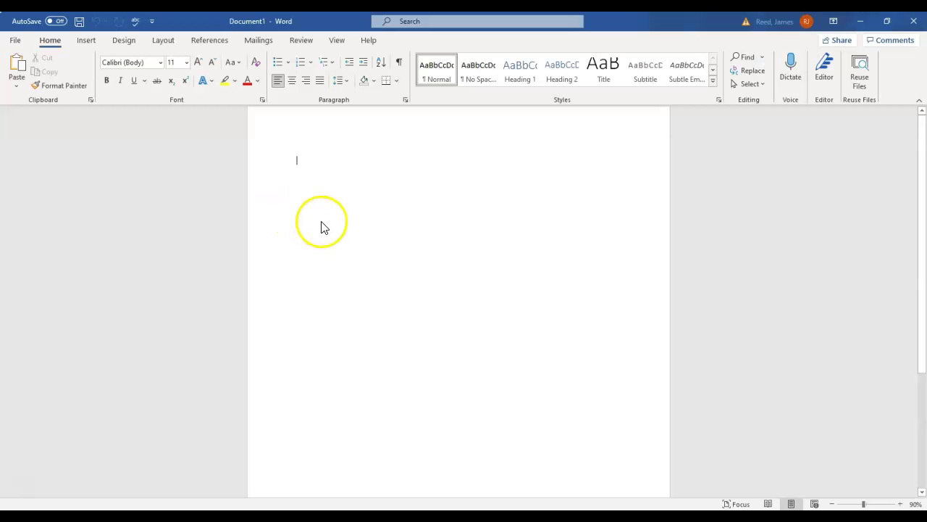
pyautogui.click(321, 221)
pyautogui.click(308, 169)
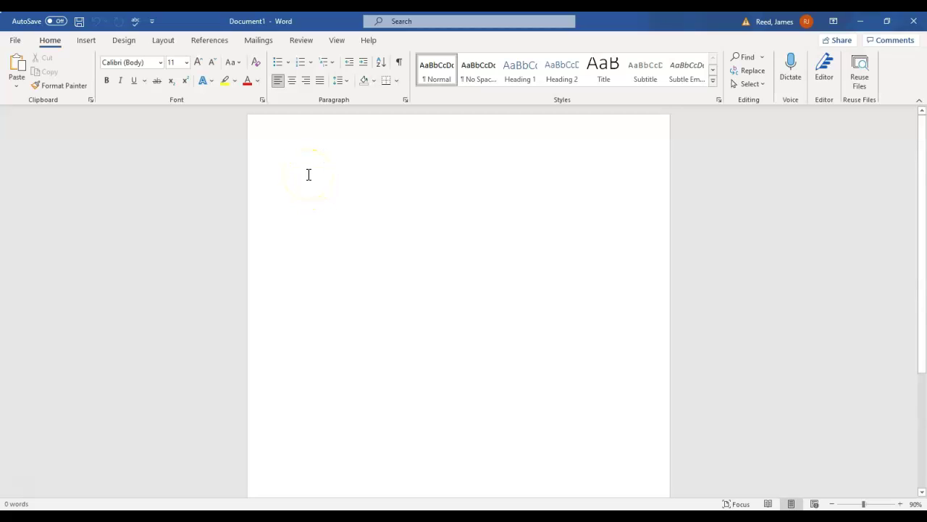
pyautogui.rightClick(308, 175)
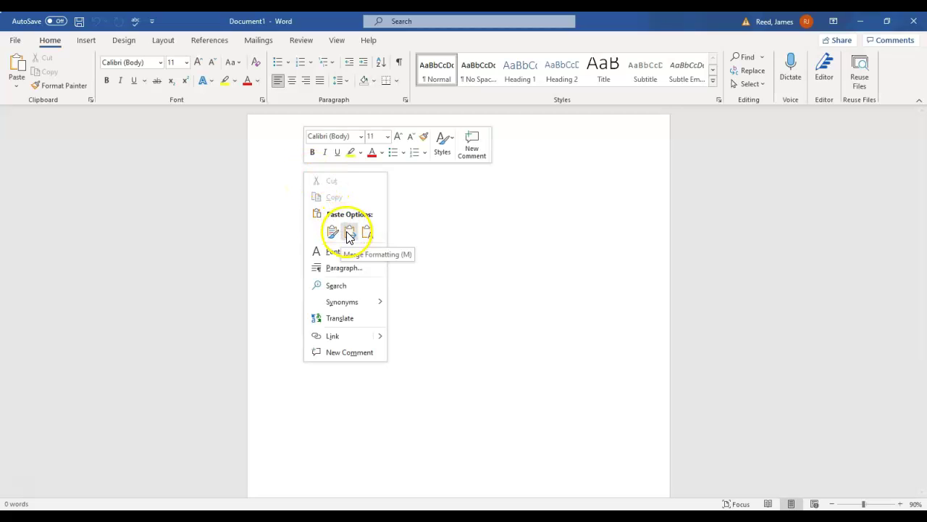
pyautogui.click(349, 233)
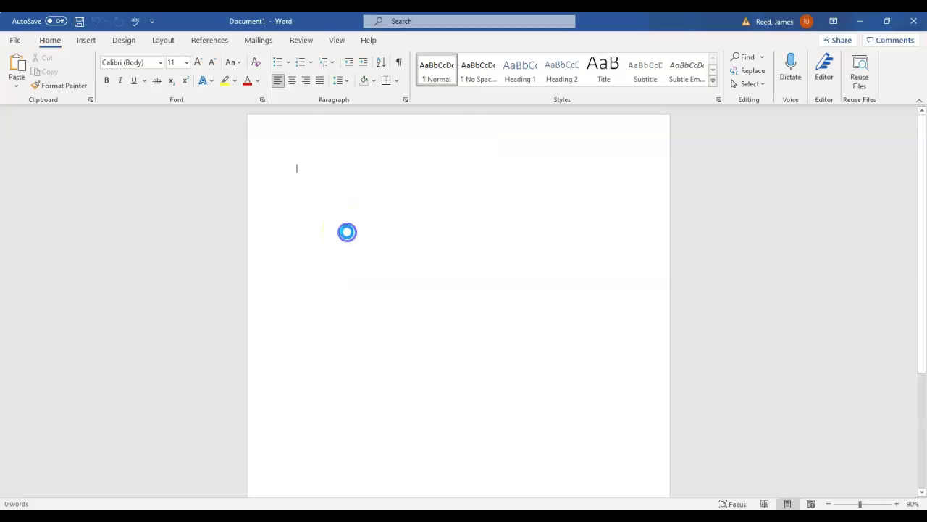
pyautogui.click(556, 167)
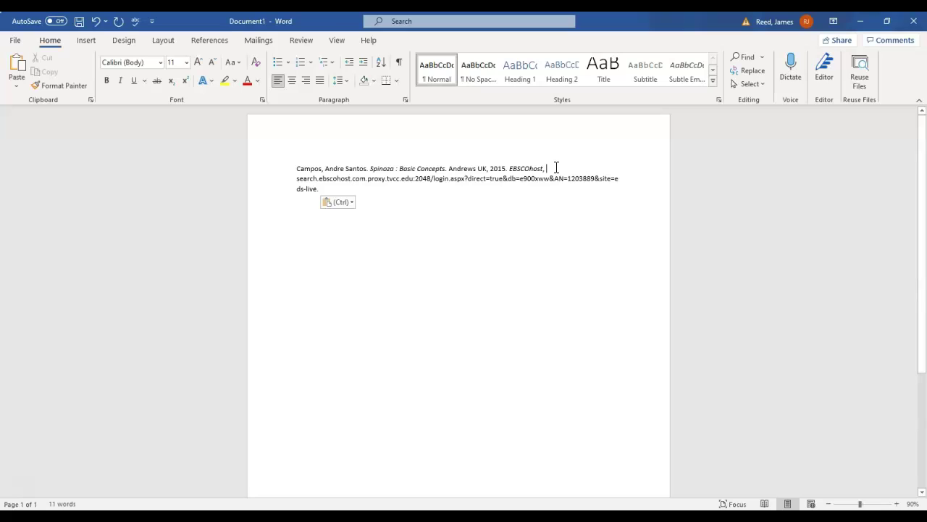
# - Break the EBSCOhost URL onto indented lines, splitting off &site=eds-live
pyautogui.press('Return')
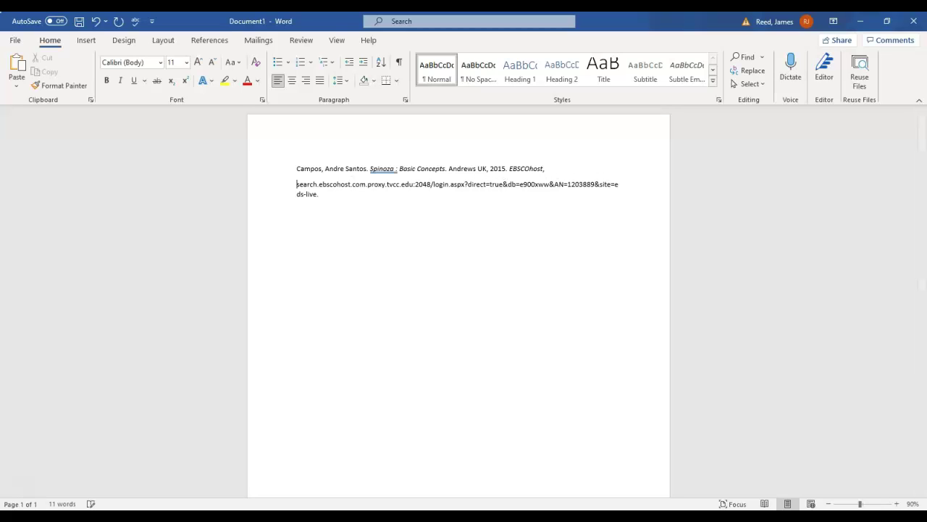
pyautogui.press('Tab')
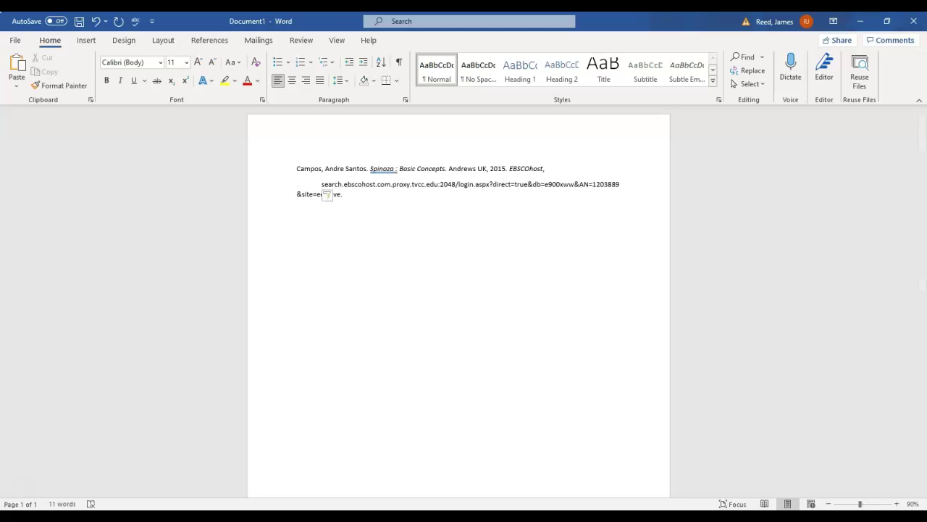
pyautogui.click(630, 185)
pyautogui.press('Return')
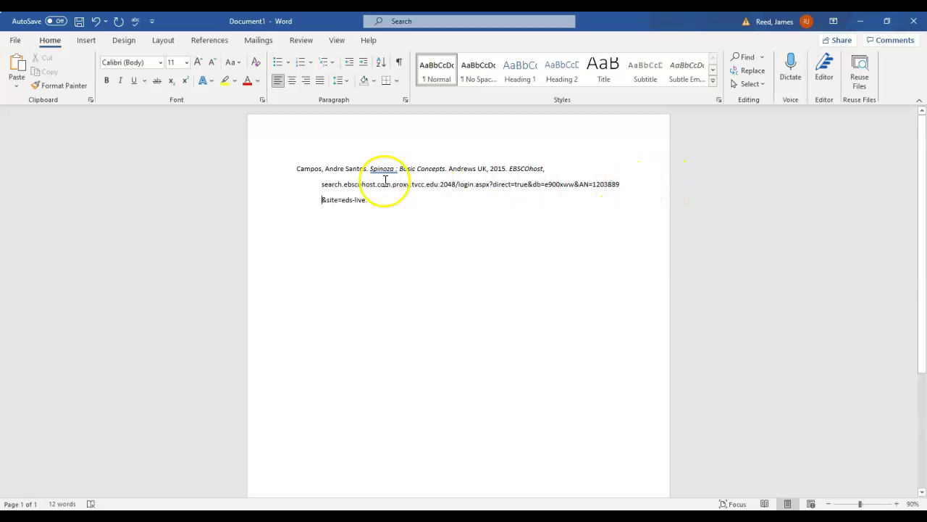
# - Insert 'Connelly, Stephen. "God and the Attributes."' before Campos in the citation
pyautogui.click(297, 171)
pyautogui.write('Connelly, Step')
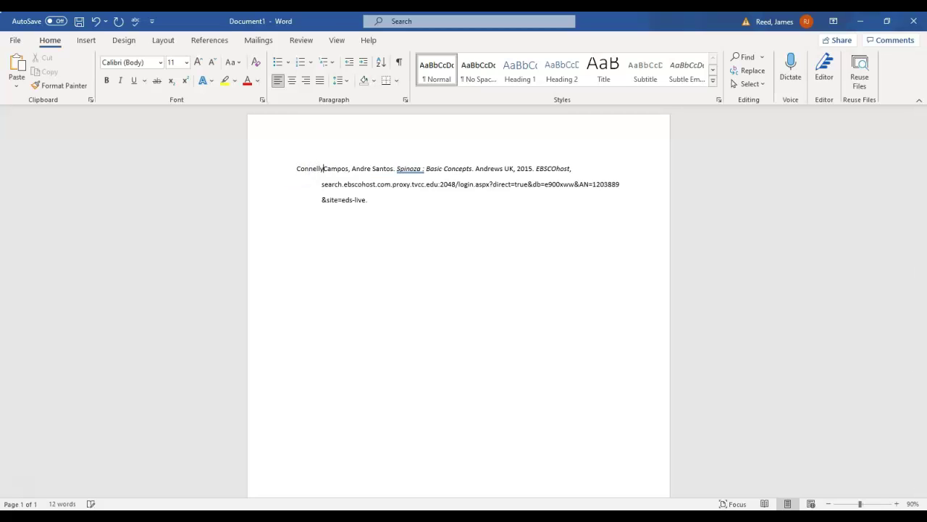
pyautogui.write('hen.')
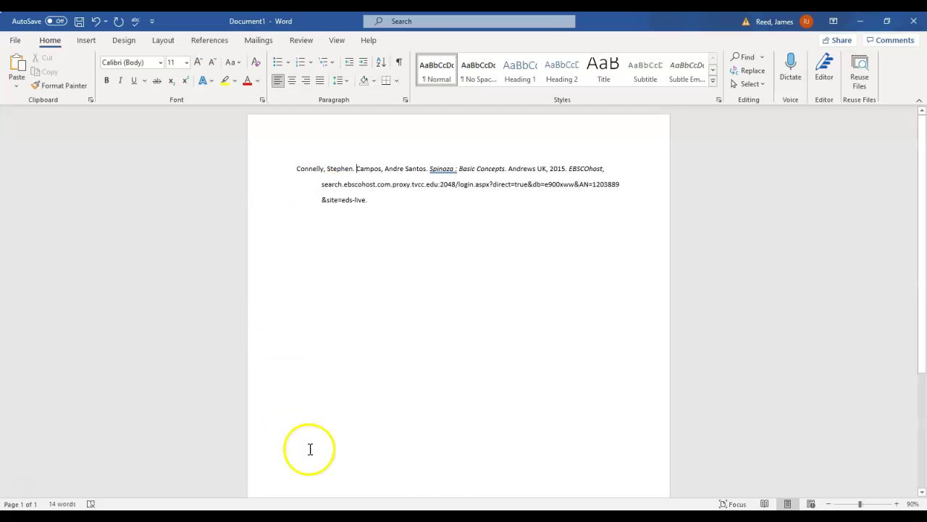
pyautogui.hotkey('alt', 'Tab')
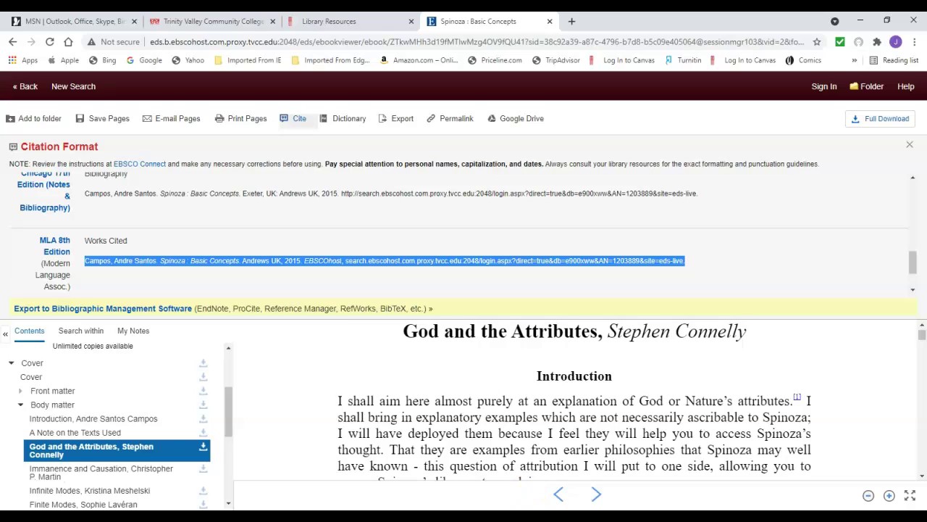
pyautogui.hotkey('alt', 'Tab')
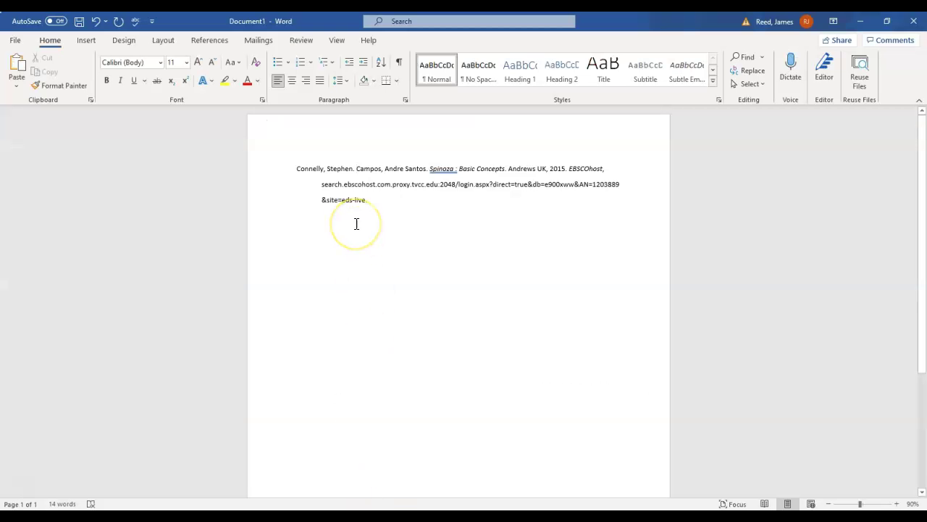
pyautogui.write('"God a')
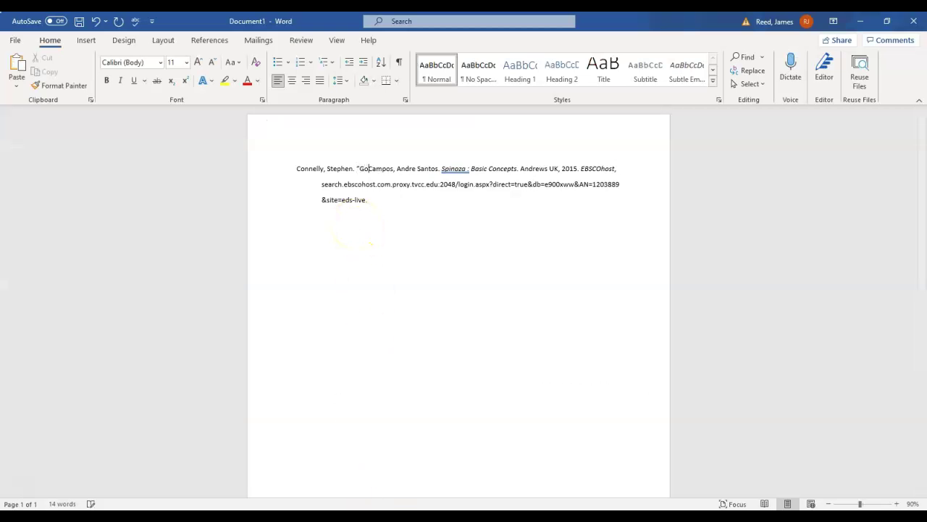
pyautogui.write('nd the Attr')
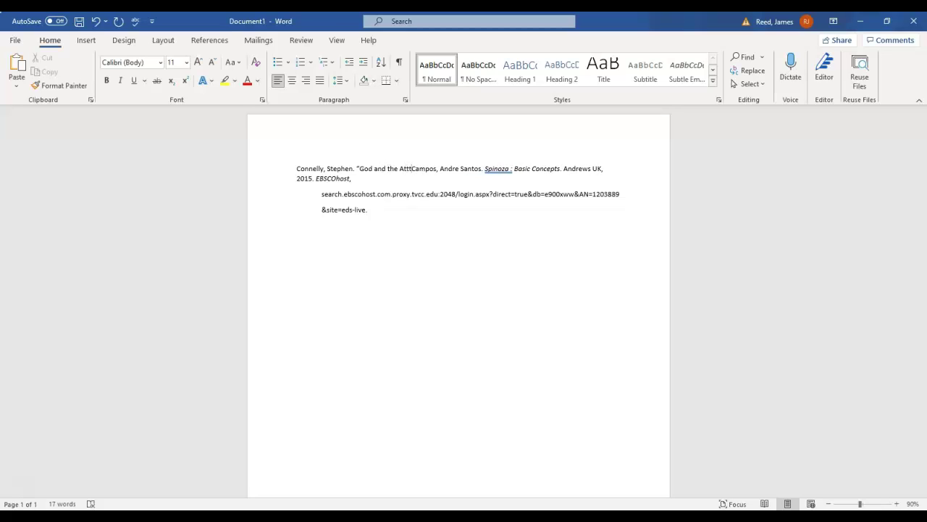
pyautogui.press('BackSpace')
pyautogui.write('rit')
pyautogui.press('BackSpace')
pyautogui.press('BackSpace')
pyautogui.write('ibutes.')
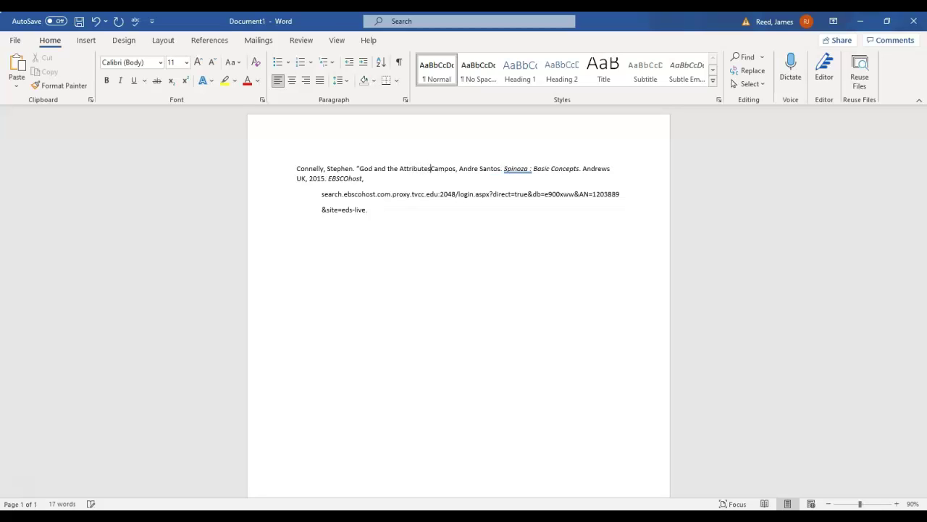
pyautogui.write('"')
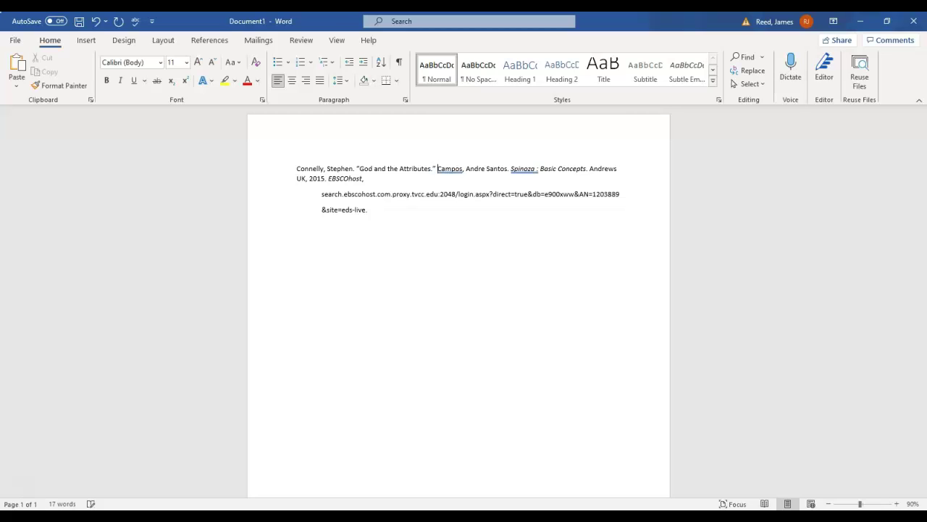
# - Indent the second citation line and add a blank line above the citation
pyautogui.click(297, 181)
pyautogui.press('Tab')
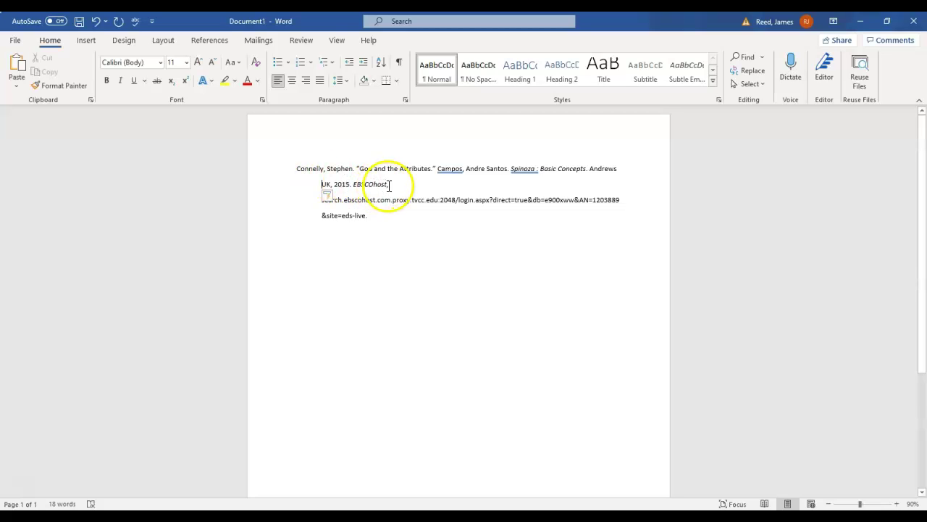
pyautogui.click(444, 243)
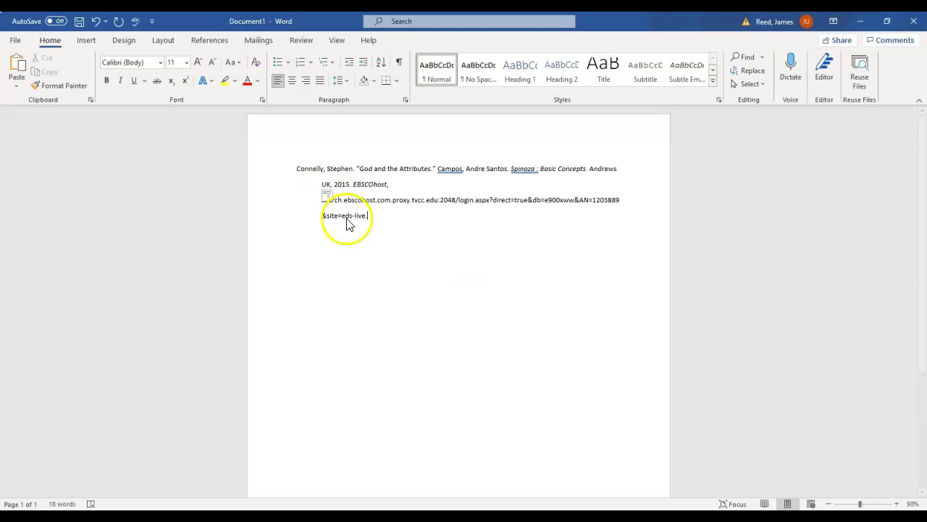
pyautogui.click(297, 168)
pyautogui.press('Return')
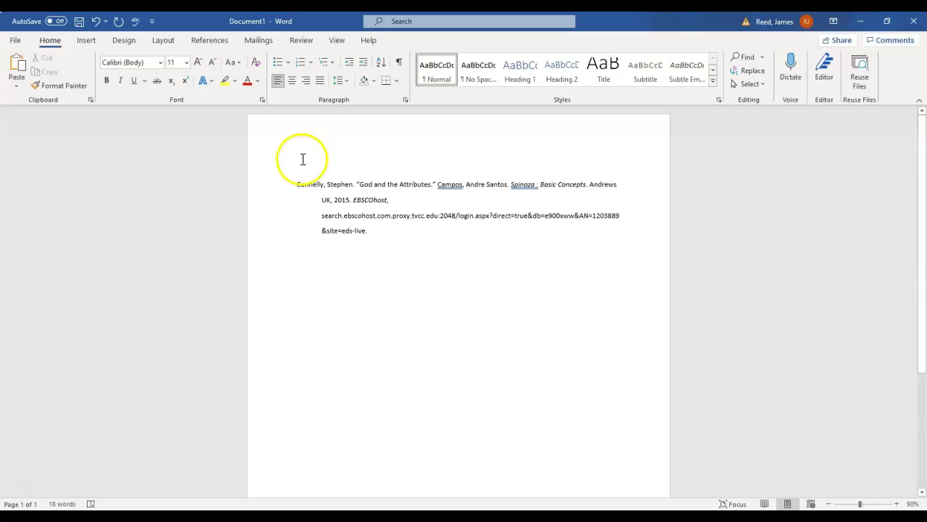
# - Type the Works Cited heading, zoom in on the page, and return to the browser
pyautogui.write('Works Cited')
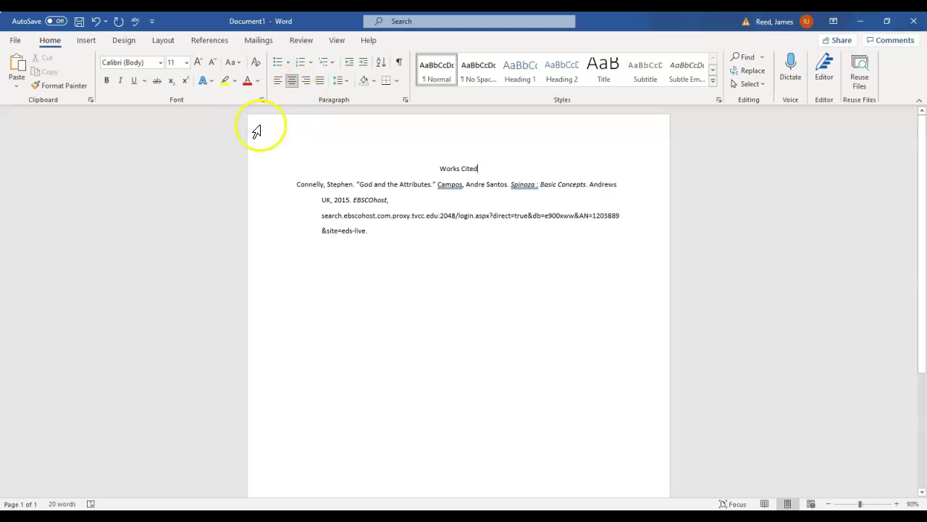
pyautogui.click(898, 504)
pyautogui.click(899, 504)
pyautogui.click(899, 504)
pyautogui.click(898, 504)
pyautogui.click(898, 504)
pyautogui.click(898, 504)
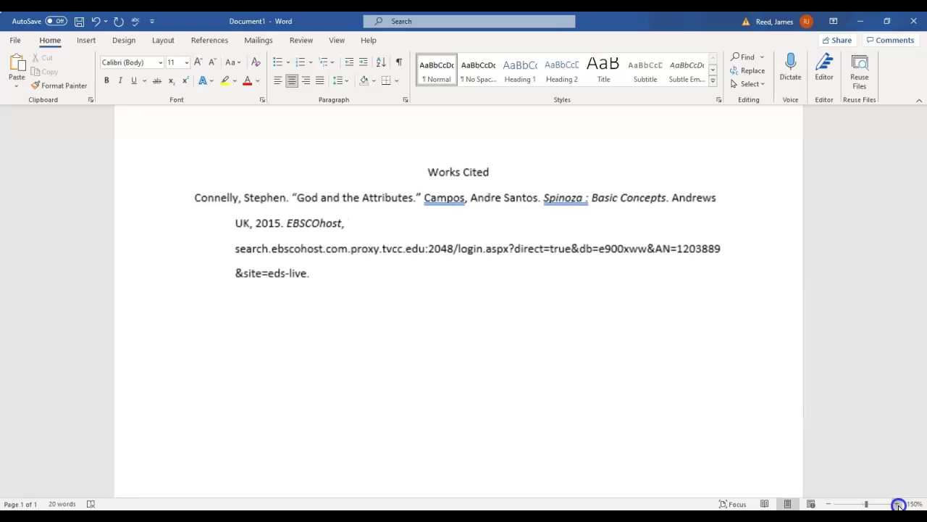
pyautogui.click(898, 504)
pyautogui.click(898, 505)
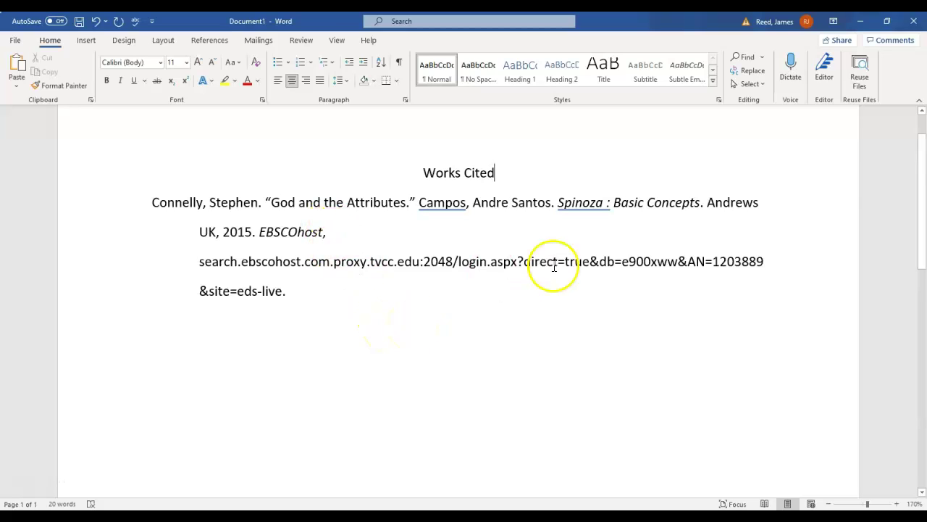
pyautogui.hotkey('alt', 'Tab')
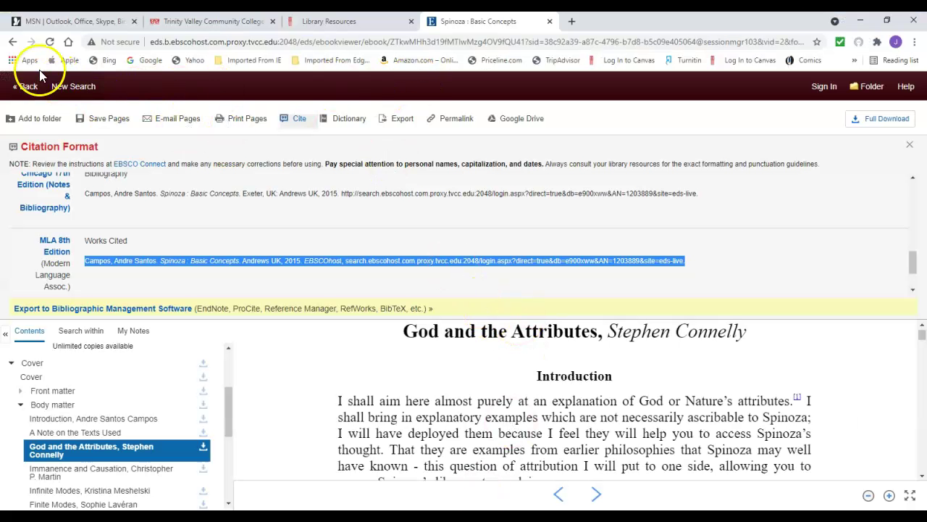
# - Go back to the result list, search for 'de medici', and scroll its 5,836 results
pyautogui.click(11, 42)
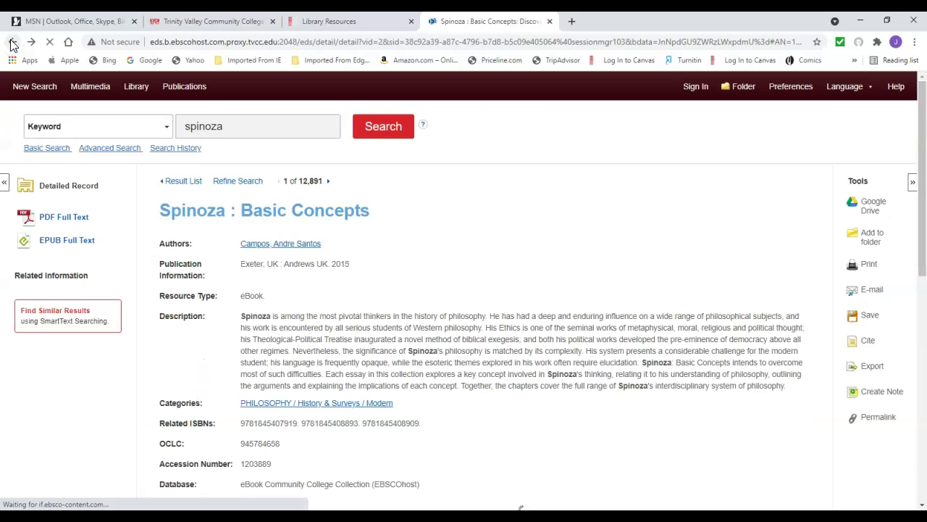
pyautogui.click(11, 43)
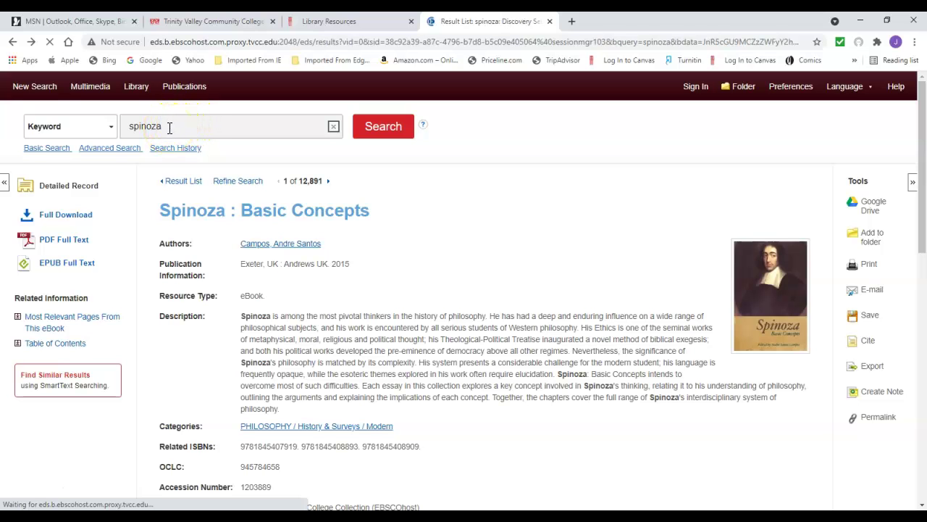
pyautogui.moveTo(221, 126); pyautogui.dragTo(116, 126)
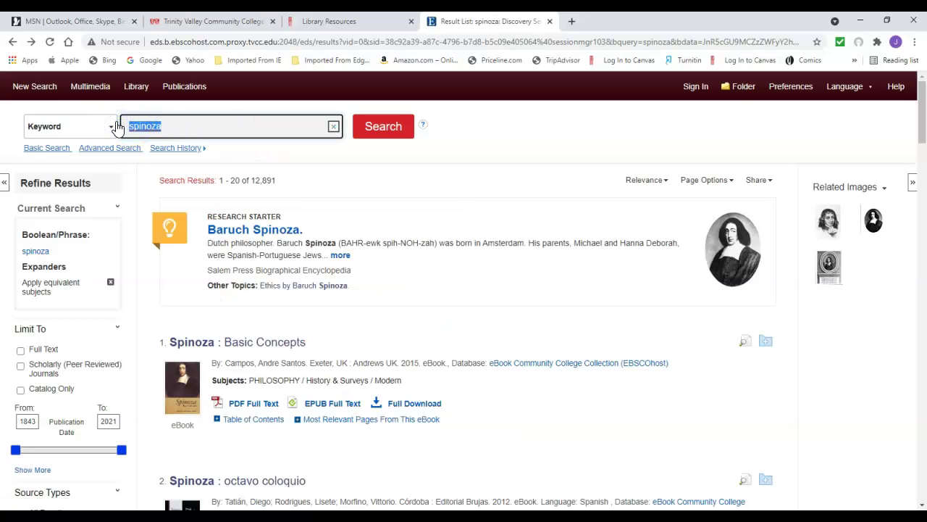
pyautogui.write('medici')
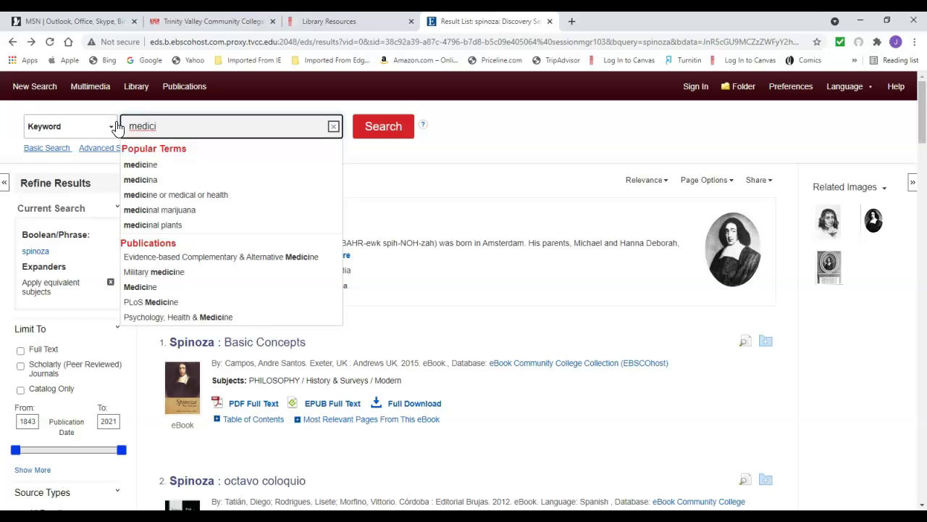
pyautogui.click(127, 125)
pyautogui.write('de')
pyautogui.click(403, 126)
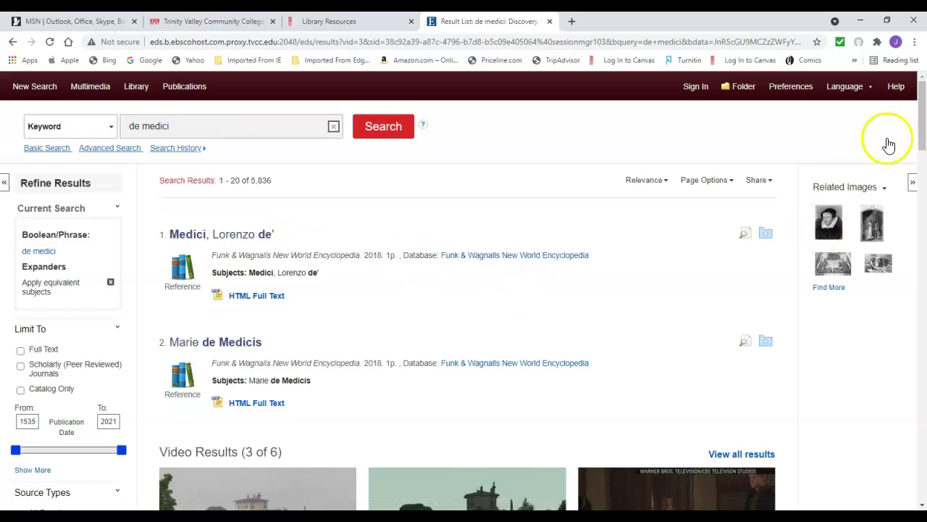
pyautogui.moveTo(924, 114); pyautogui.dragTo(924, 190)
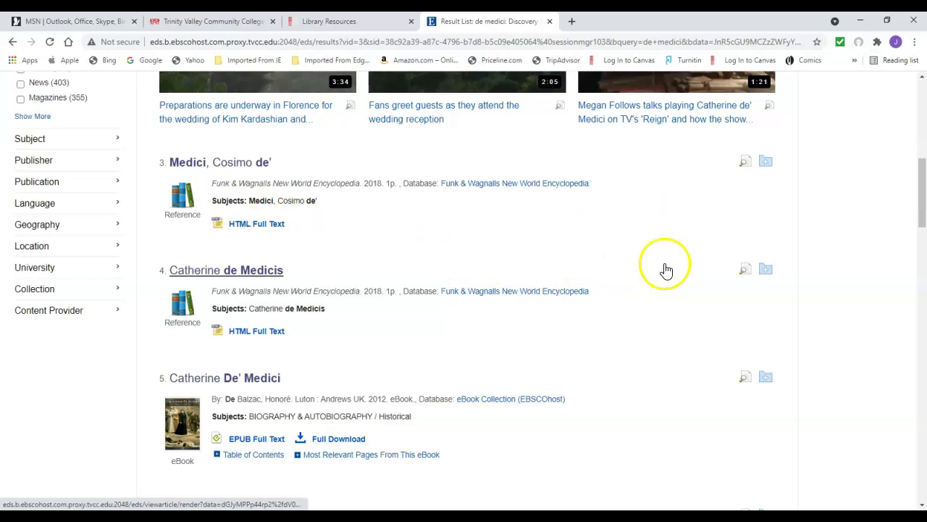
pyautogui.moveTo(922, 205); pyautogui.dragTo(910, 108)
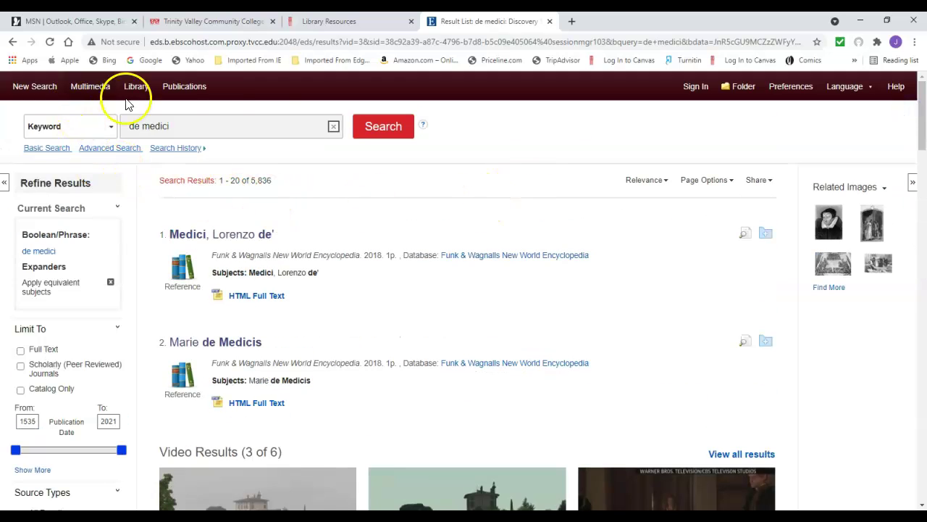
# - Close the de medici results, scroll Library Resources to the top, and dismiss the mail notification
pyautogui.click(550, 21)
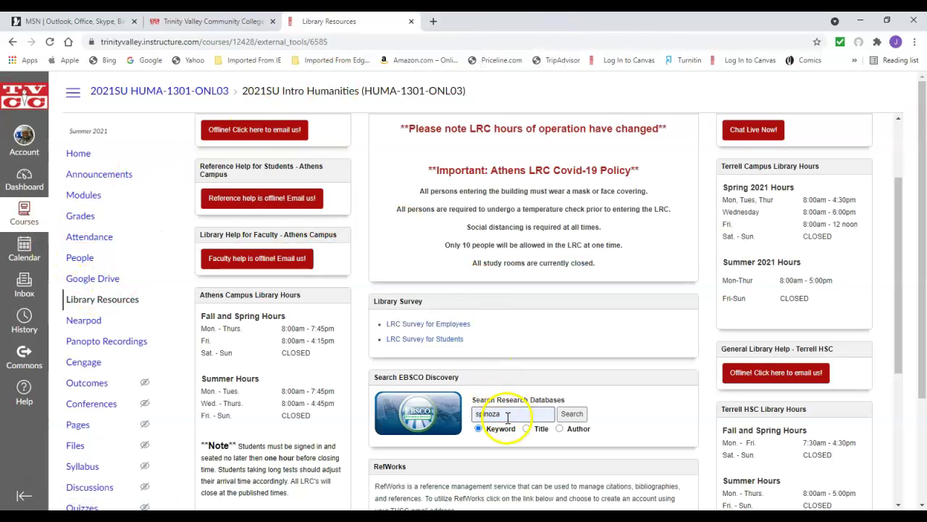
pyautogui.click(897, 201)
pyautogui.moveTo(897, 201); pyautogui.dragTo(898, 135)
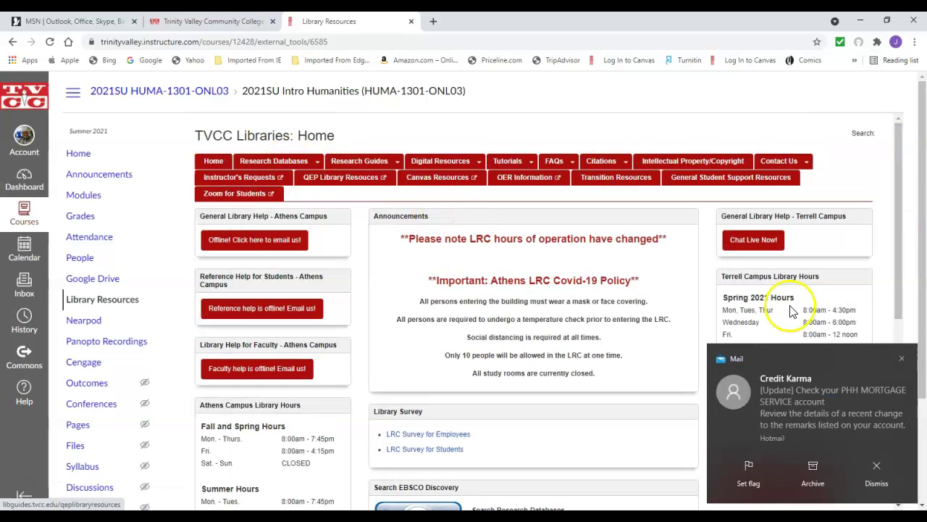
pyautogui.click(902, 357)
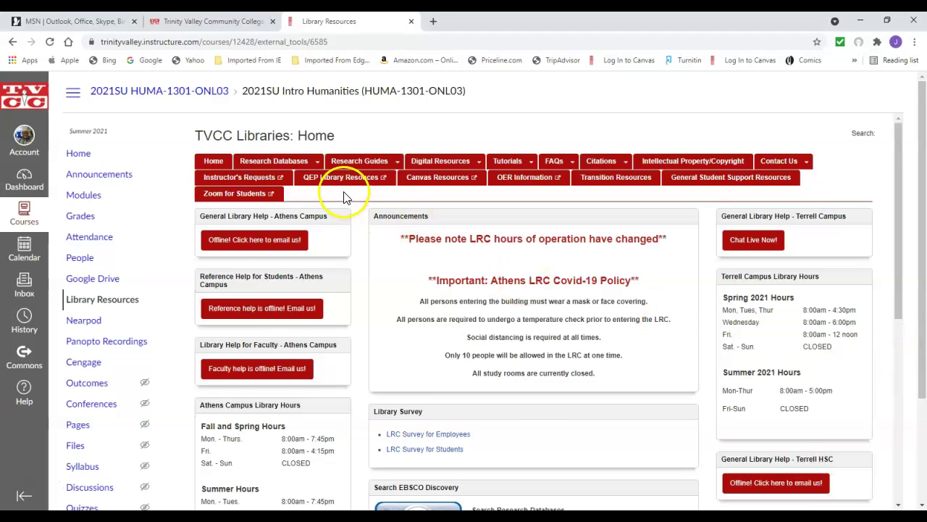
pyautogui.moveTo(316, 168)
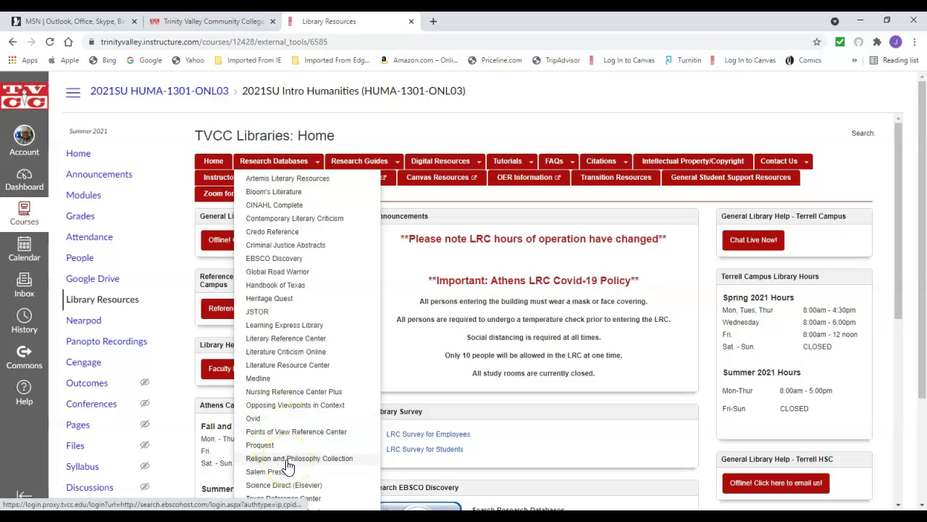
# - Open the Religion and Philosophy Collection from the Research Databases list
pyautogui.click(286, 459)
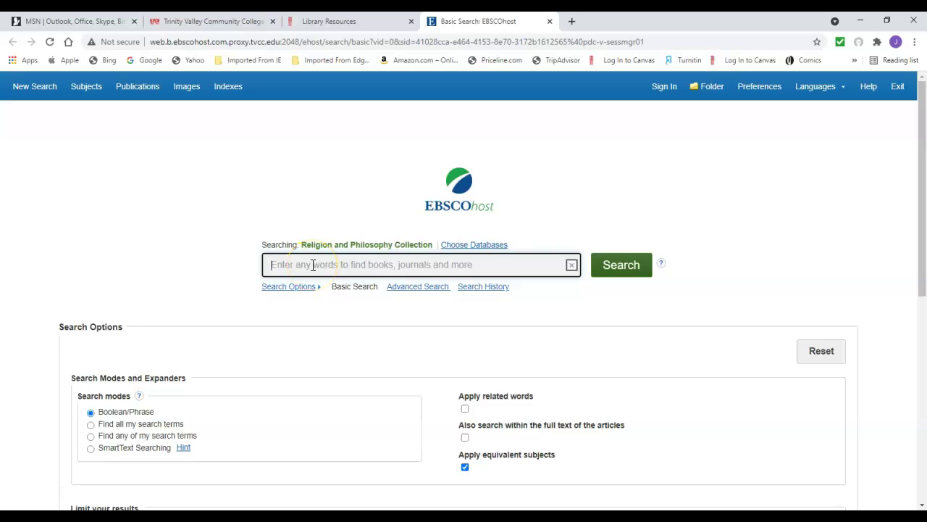
pyautogui.write('spino')
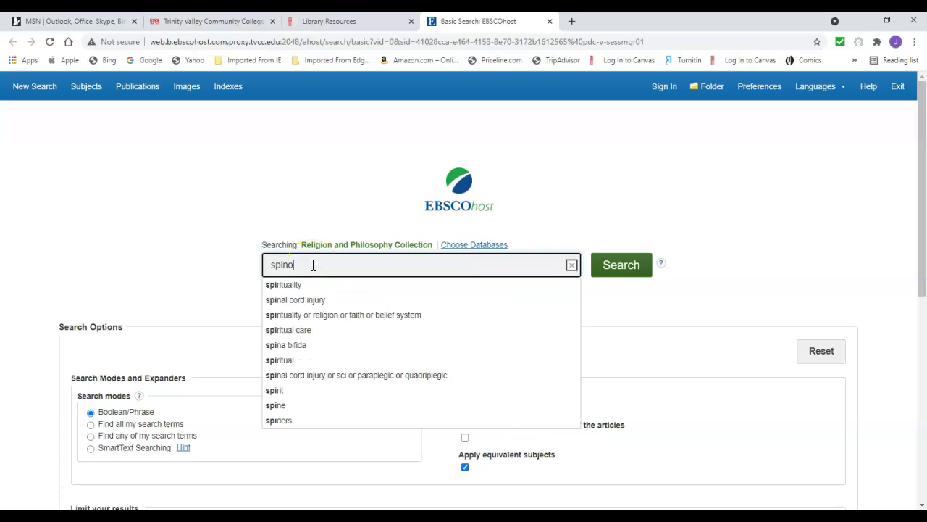
pyautogui.write('za')
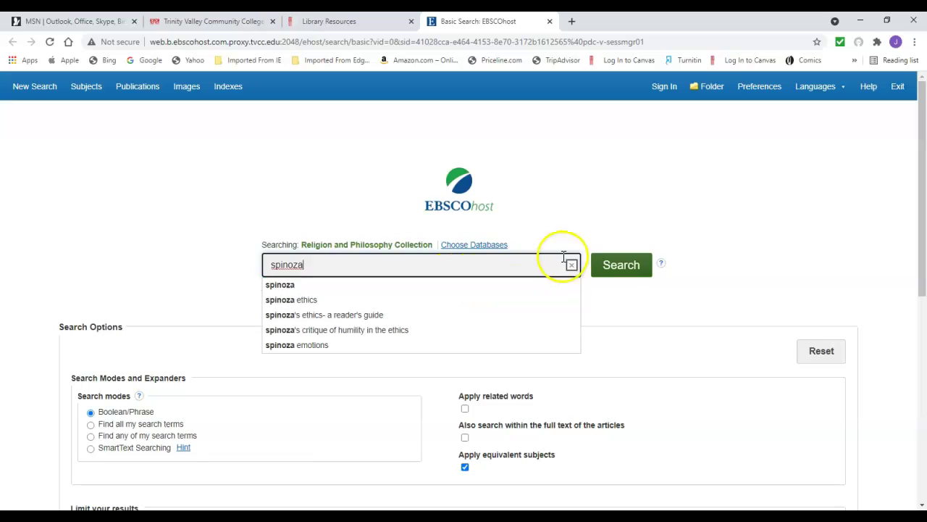
pyautogui.click(621, 266)
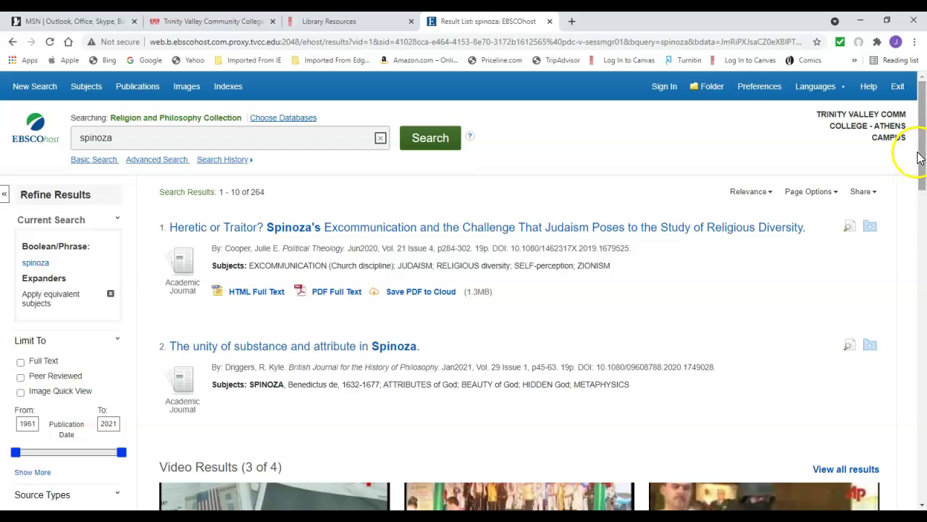
pyautogui.moveTo(922, 151); pyautogui.dragTo(917, 128)
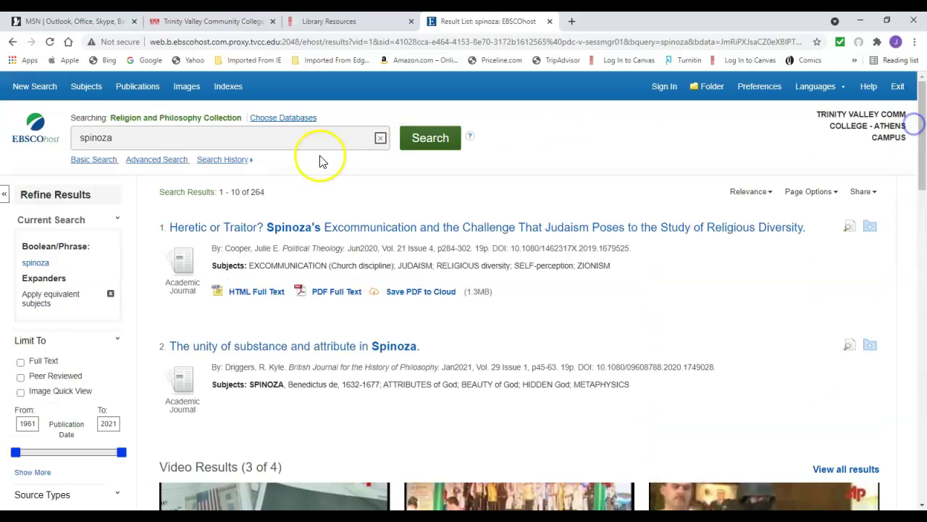
pyautogui.click(12, 41)
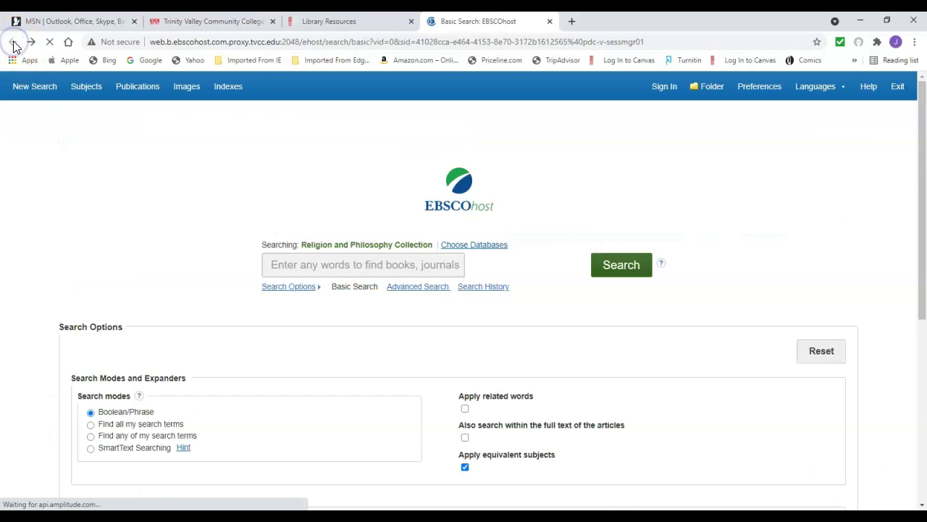
# - Correct the misspelled query and search the 'machiavelli the prince' suggestion
pyautogui.click(311, 265)
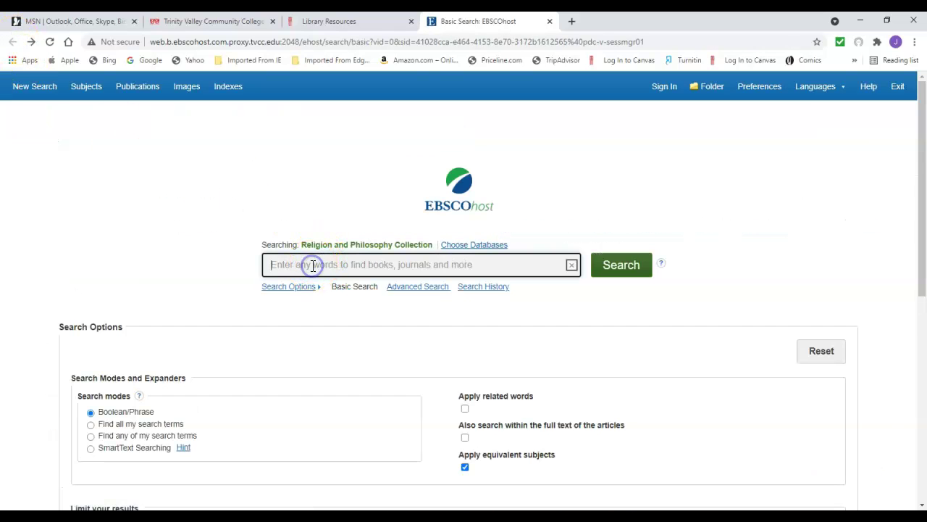
pyautogui.write('mc')
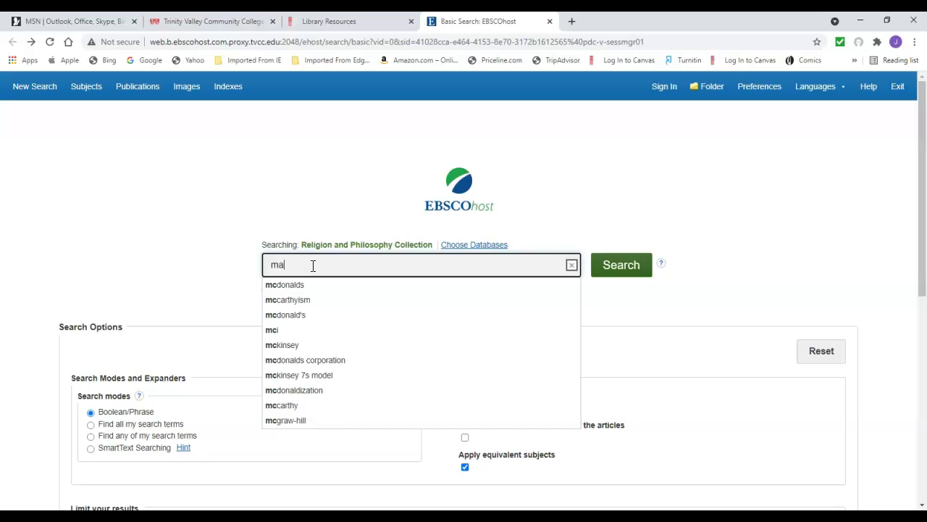
pyautogui.write('che')
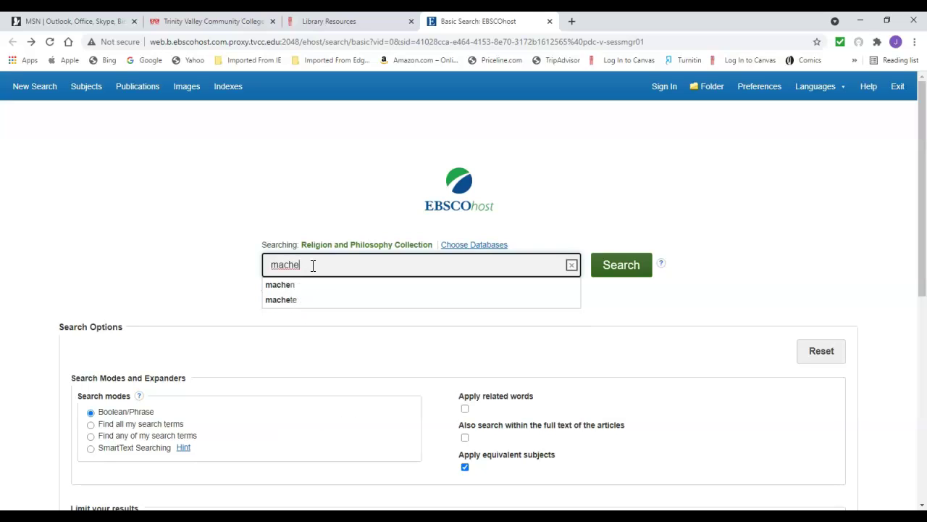
pyautogui.write('vel')
pyautogui.press('BackSpace')
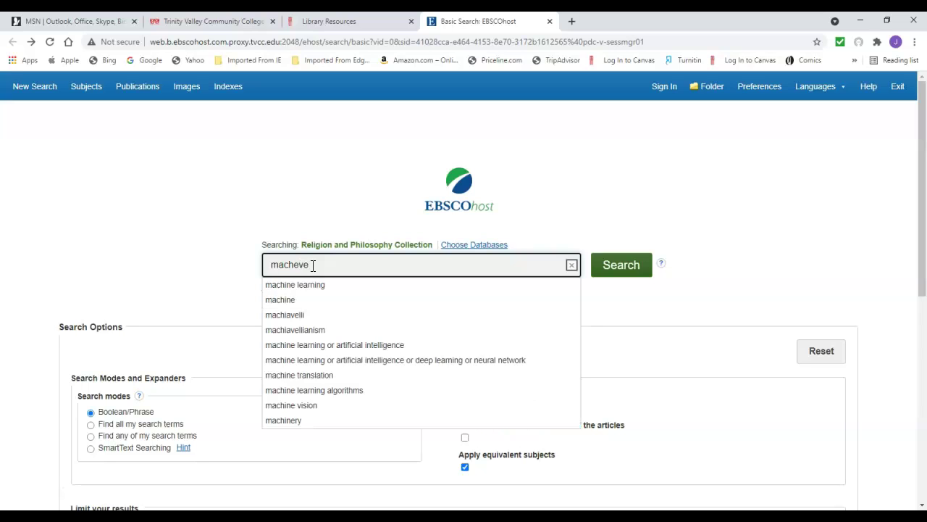
pyautogui.click(312, 265)
pyautogui.press('BackSpace')
pyautogui.press('BackSpace')
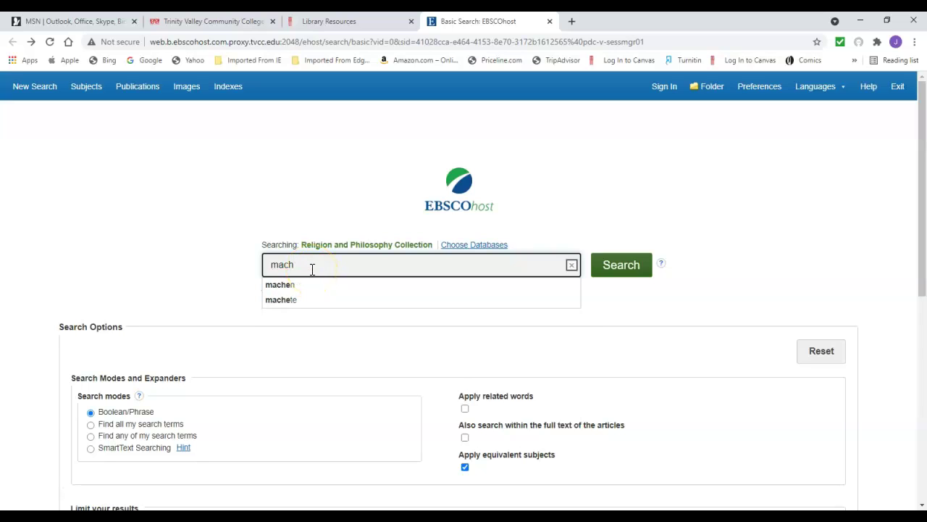
pyautogui.write('iev')
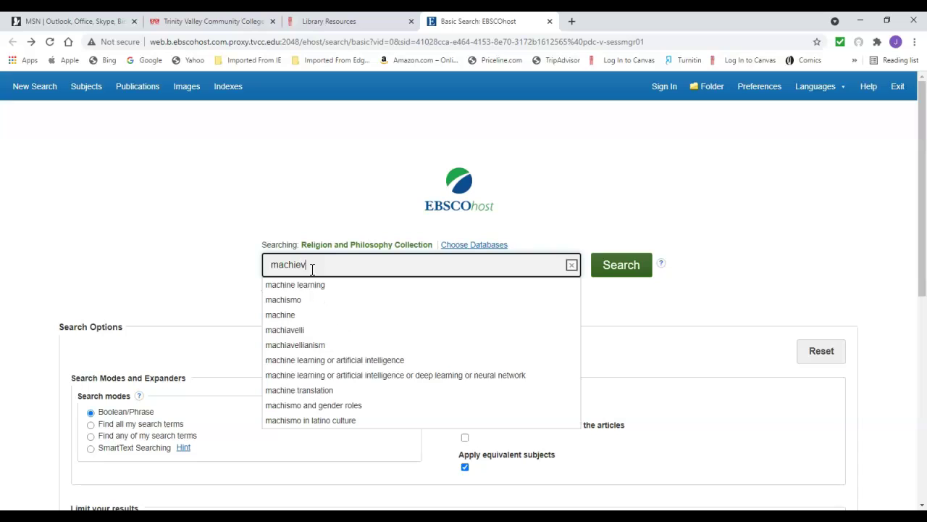
pyautogui.press('BackSpace')
pyautogui.press('BackSpace')
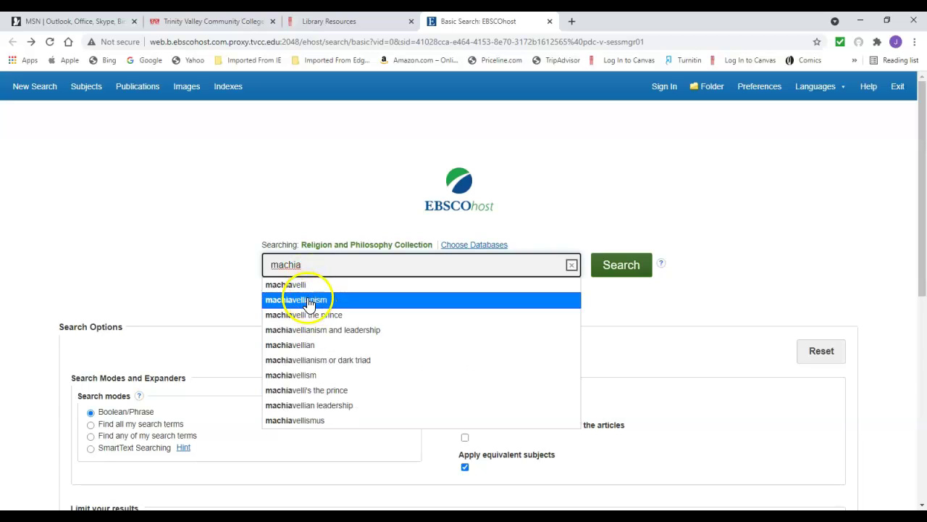
pyautogui.click(307, 317)
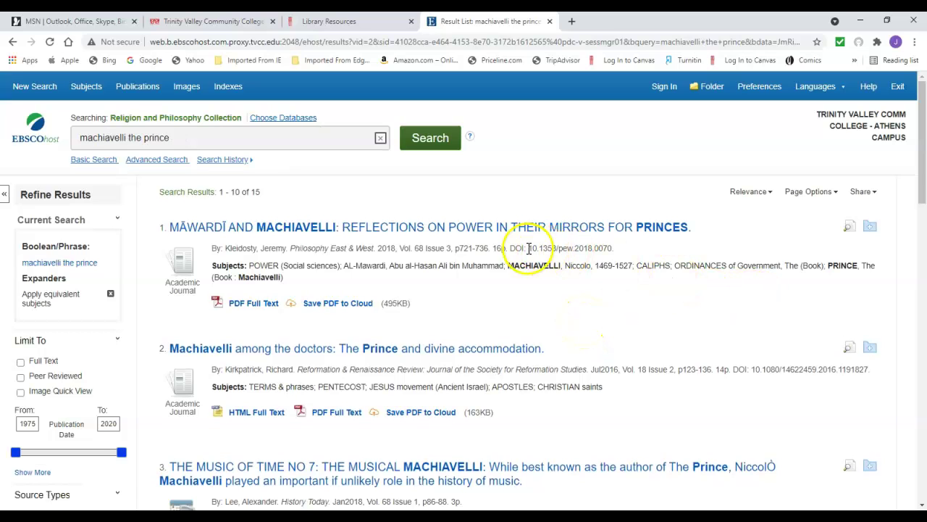
# - Scroll through the 15 results and back to the top
pyautogui.moveTo(924, 158); pyautogui.dragTo(924, 326)
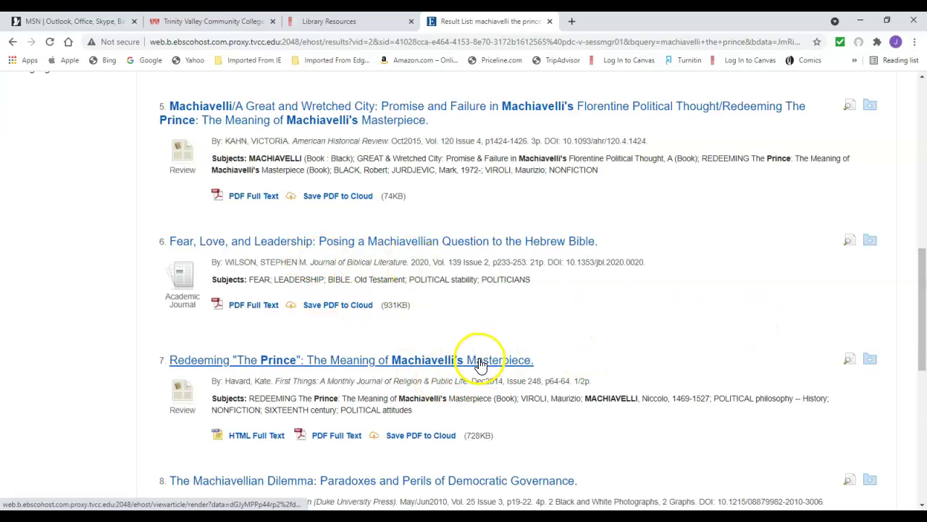
pyautogui.moveTo(920, 294); pyautogui.dragTo(923, 361)
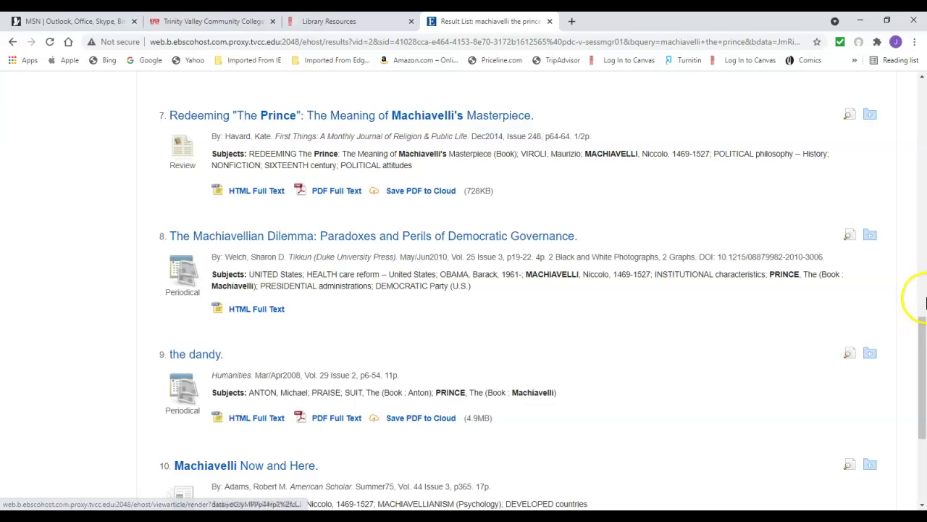
pyautogui.moveTo(922, 335); pyautogui.dragTo(923, 363)
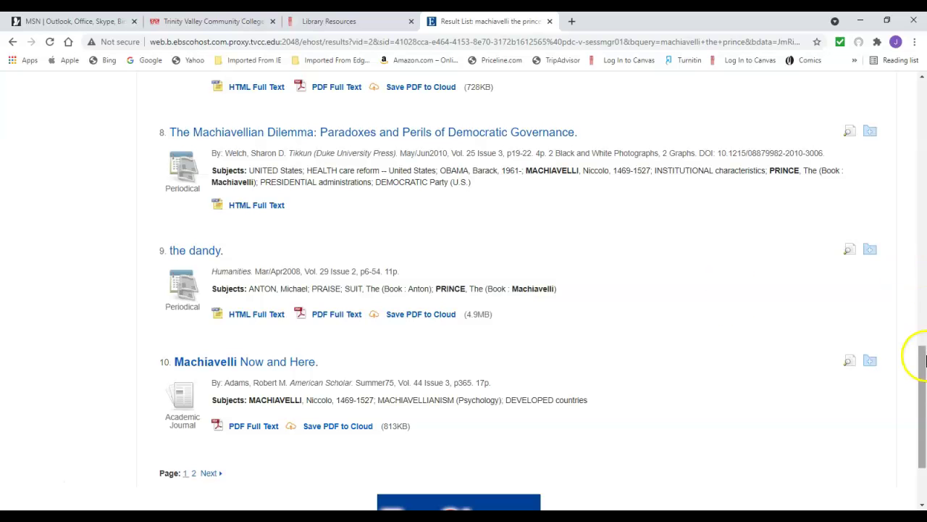
pyautogui.moveTo(920, 375); pyautogui.dragTo(921, 69)
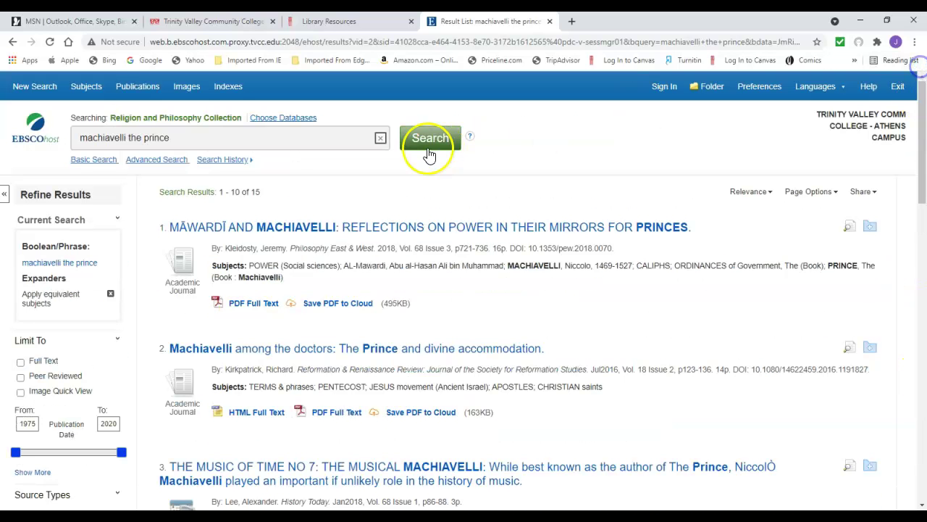
# - Close the EBSCOhost tab and search EBSCO Discovery for 'black plague' instead of 'spinoza'
pyautogui.click(551, 21)
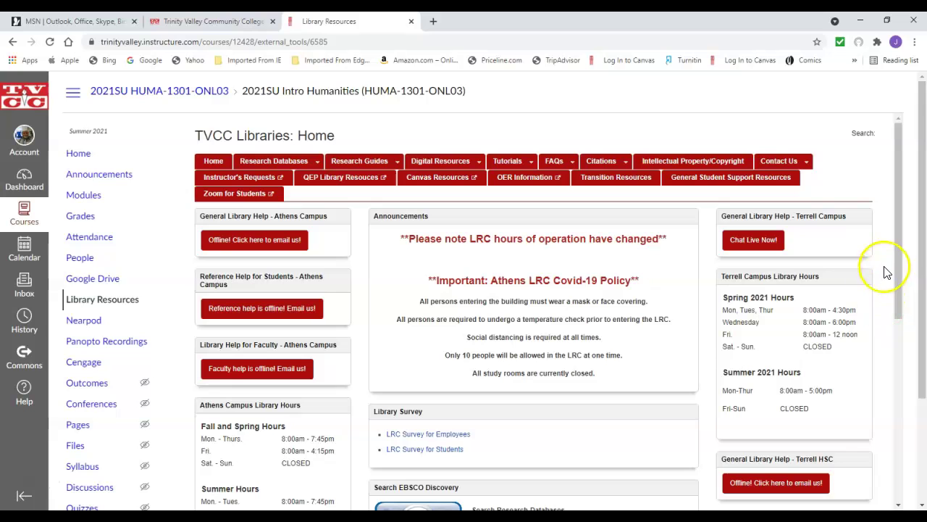
pyautogui.moveTo(897, 255); pyautogui.dragTo(906, 340)
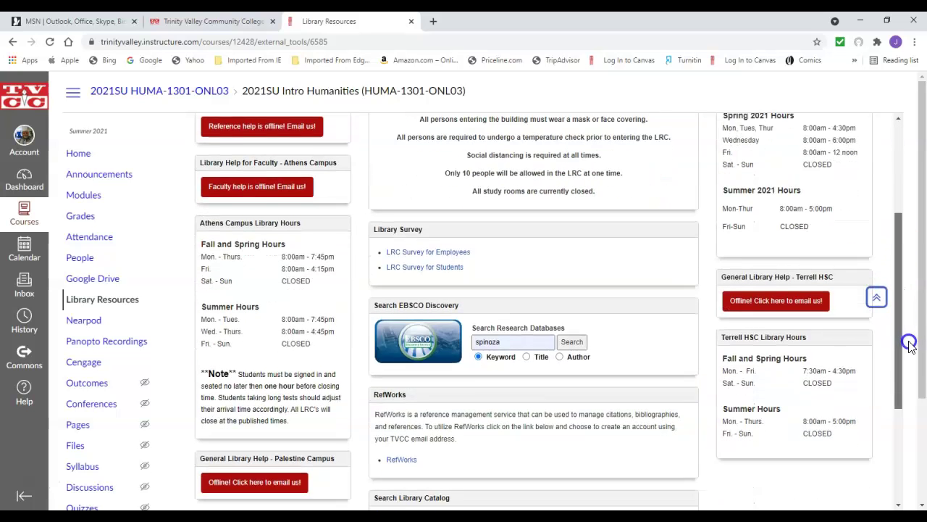
pyautogui.moveTo(551, 338); pyautogui.dragTo(436, 352)
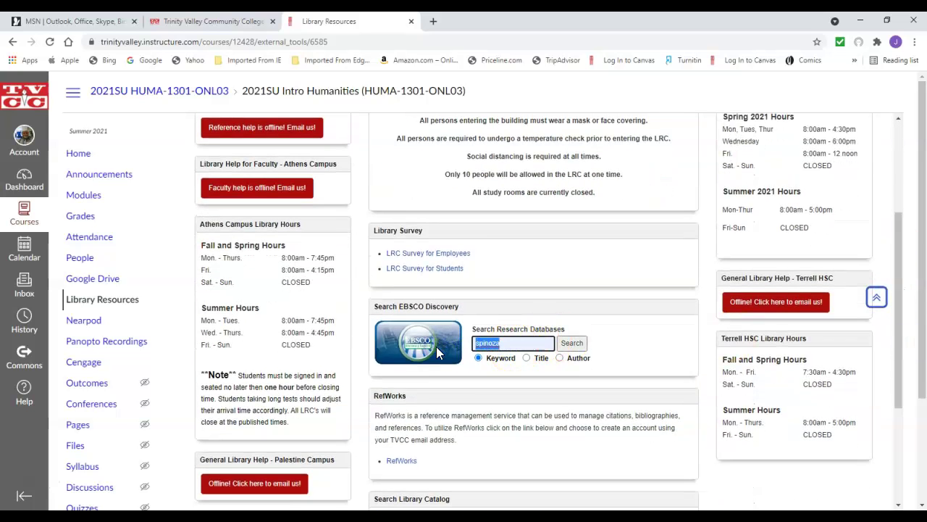
pyautogui.write('black plague')
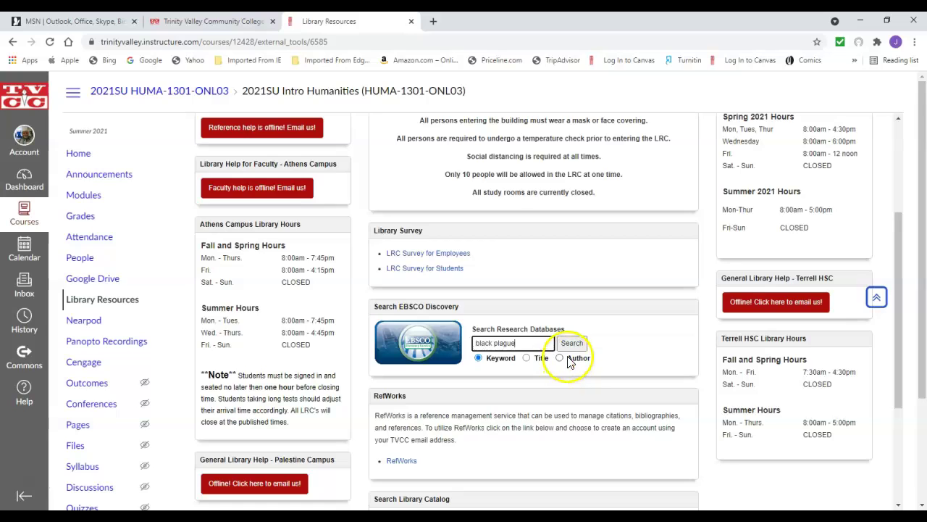
pyautogui.click(573, 345)
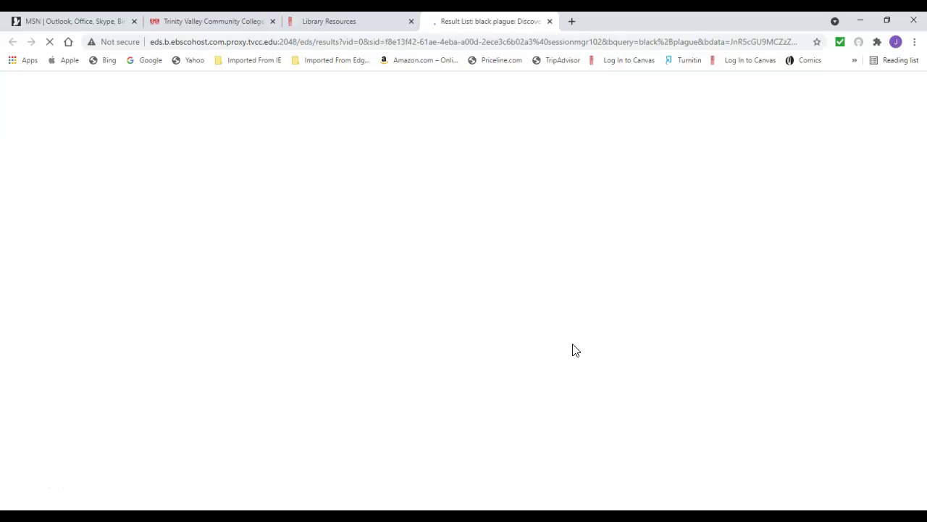
# - Open and scroll through the 'Bubonic plague.' research starter
pyautogui.click(610, 331)
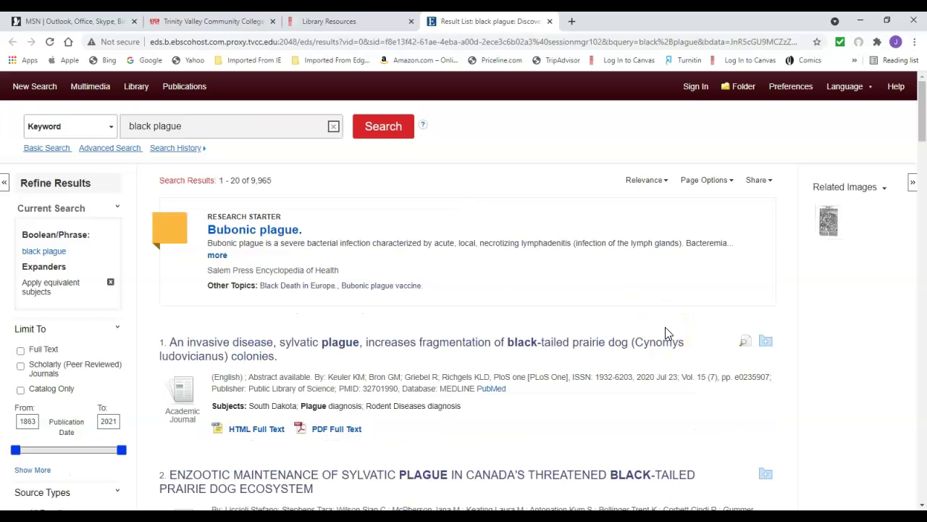
pyautogui.click(266, 235)
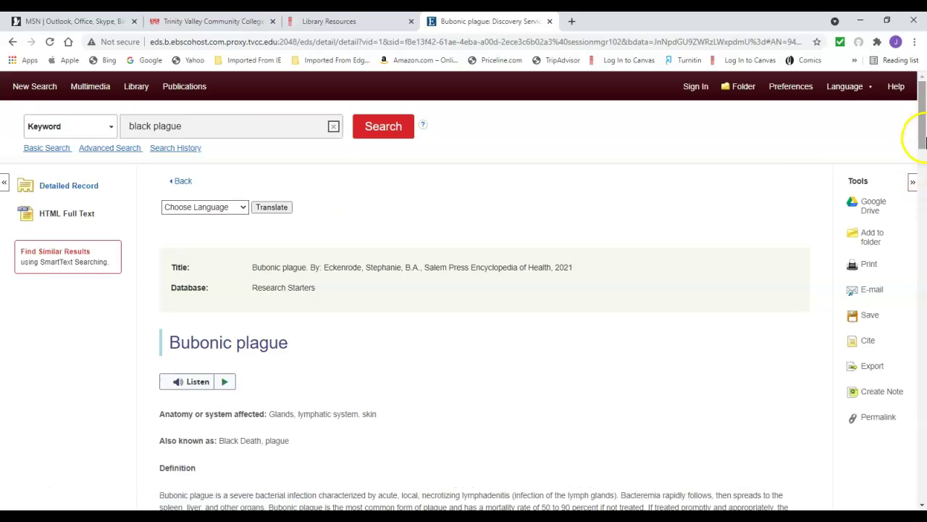
pyautogui.moveTo(924, 107); pyautogui.dragTo(923, 279)
pyautogui.moveTo(924, 308); pyautogui.dragTo(923, 112)
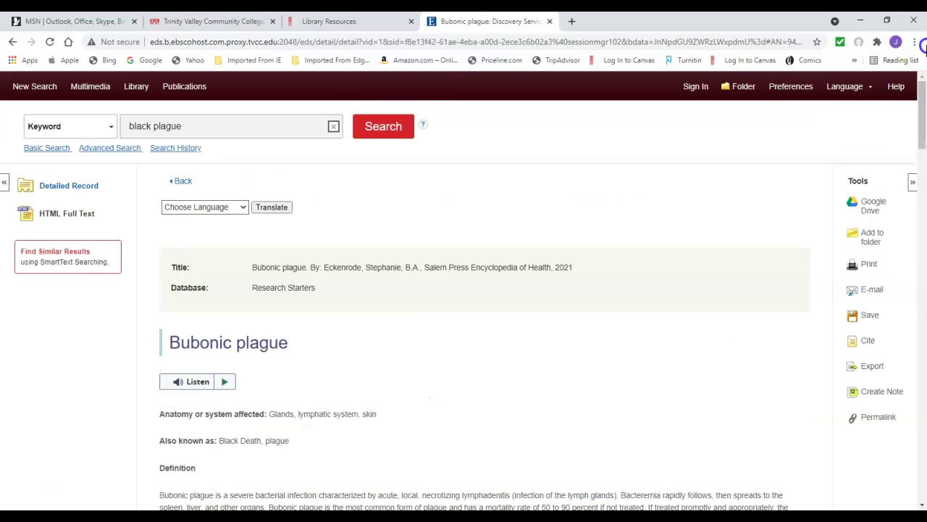
# - Open Advanced Search with black plague carried over and focus the second row
pyautogui.click(106, 151)
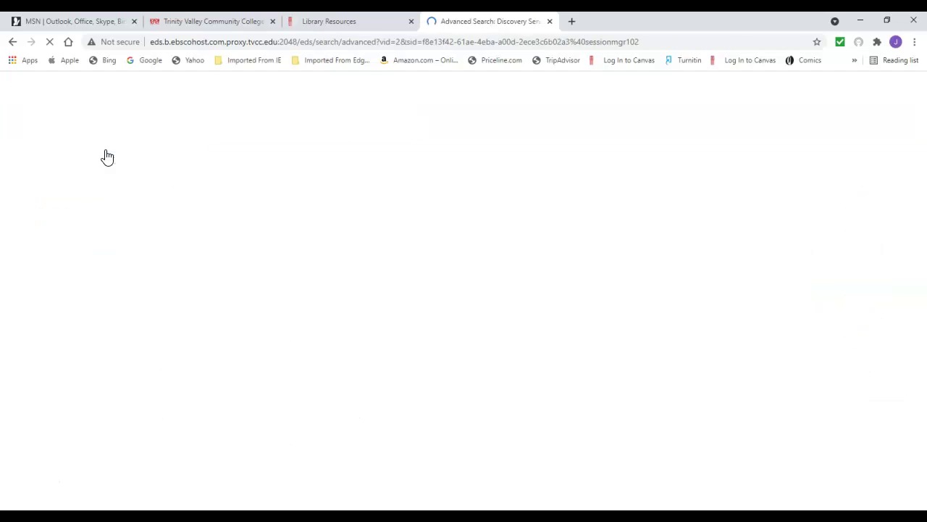
pyautogui.click(106, 161)
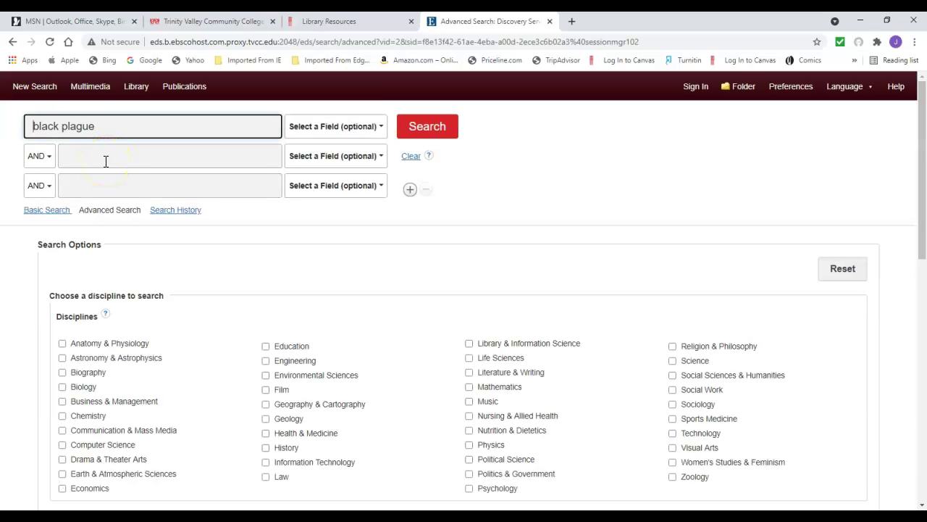
pyautogui.click(103, 160)
# - Add 'middle ages or medieval or 13th century or 14th century' and run the search
pyautogui.write('m')
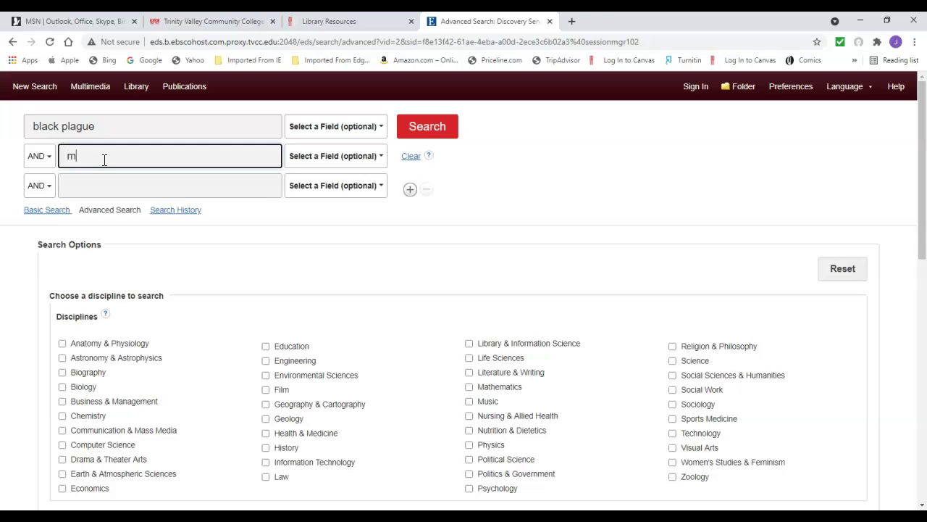
pyautogui.write('iddle ages')
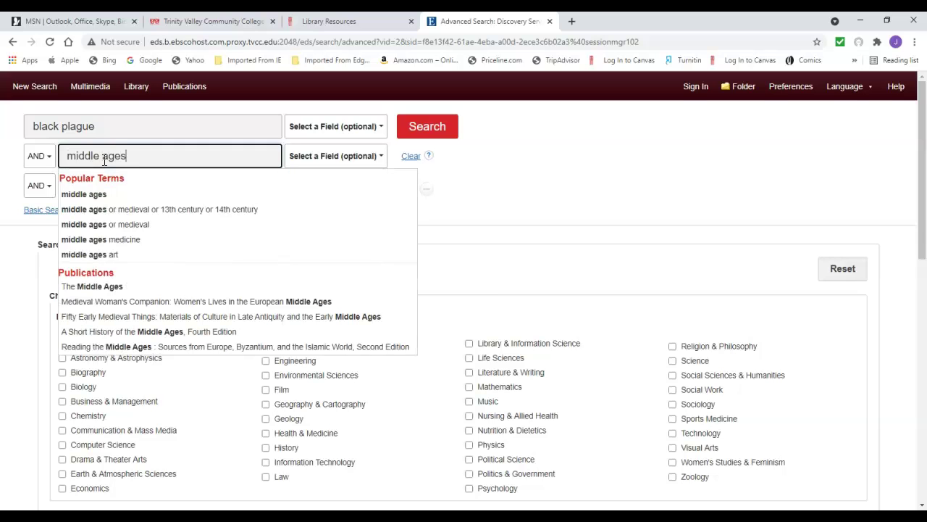
pyautogui.click(157, 209)
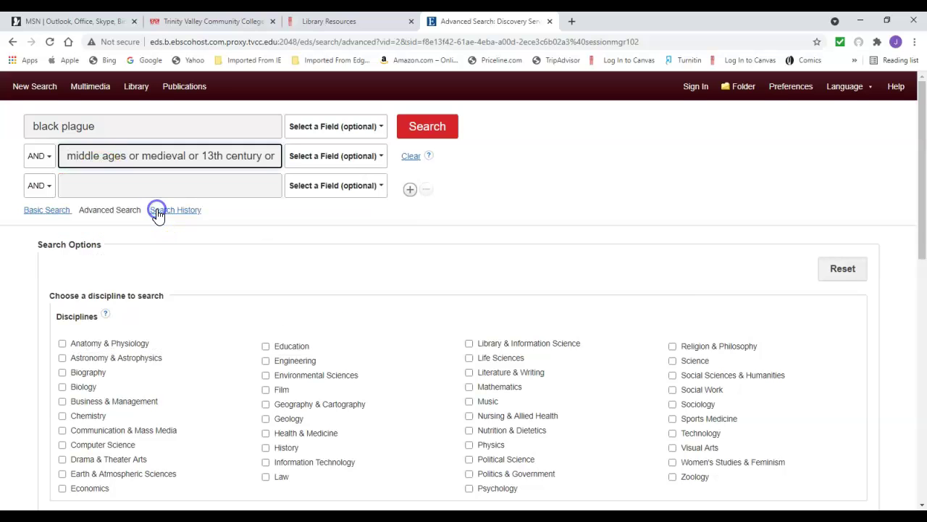
pyautogui.click(438, 129)
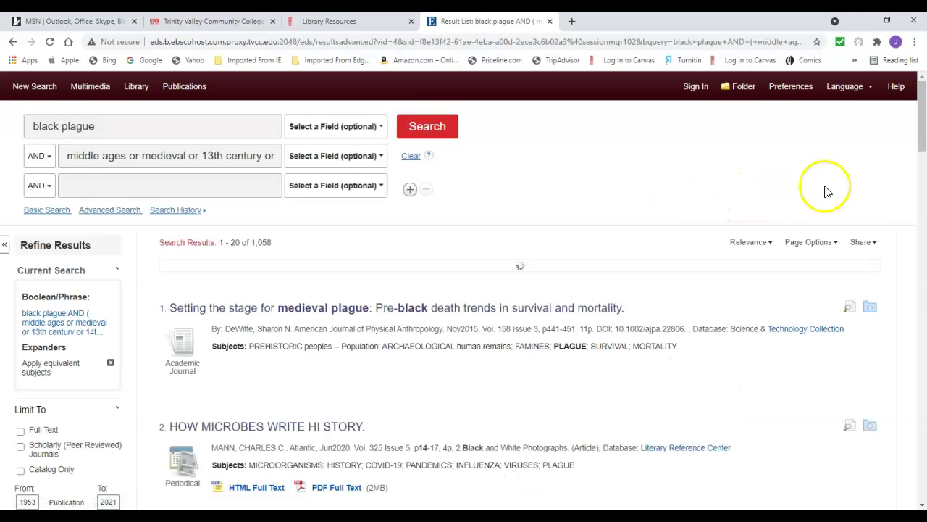
pyautogui.moveTo(924, 114); pyautogui.dragTo(924, 201)
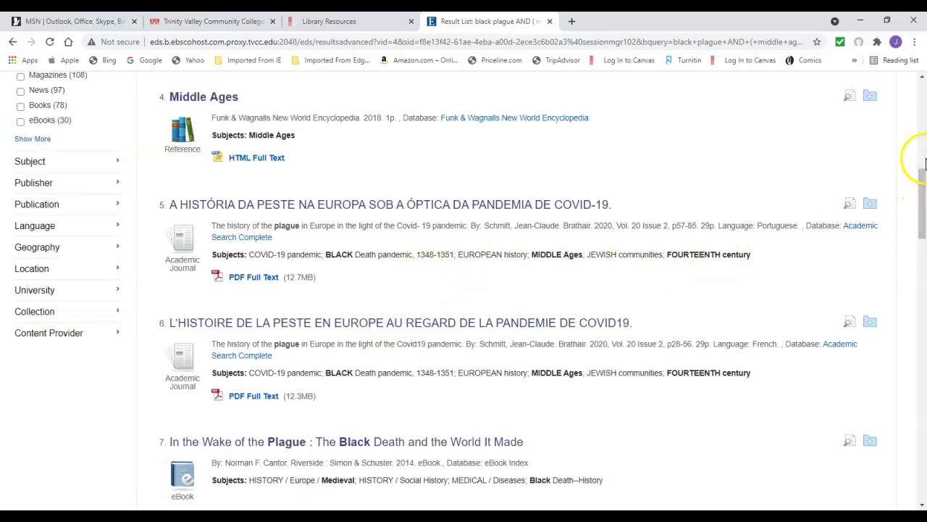
pyautogui.moveTo(922, 176); pyautogui.dragTo(922, 213)
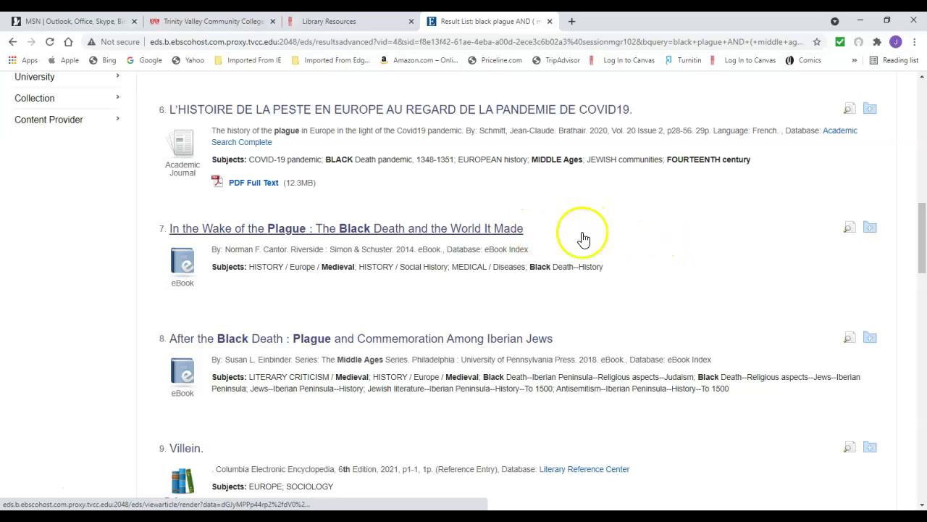
pyautogui.moveTo(923, 231); pyautogui.dragTo(923, 387)
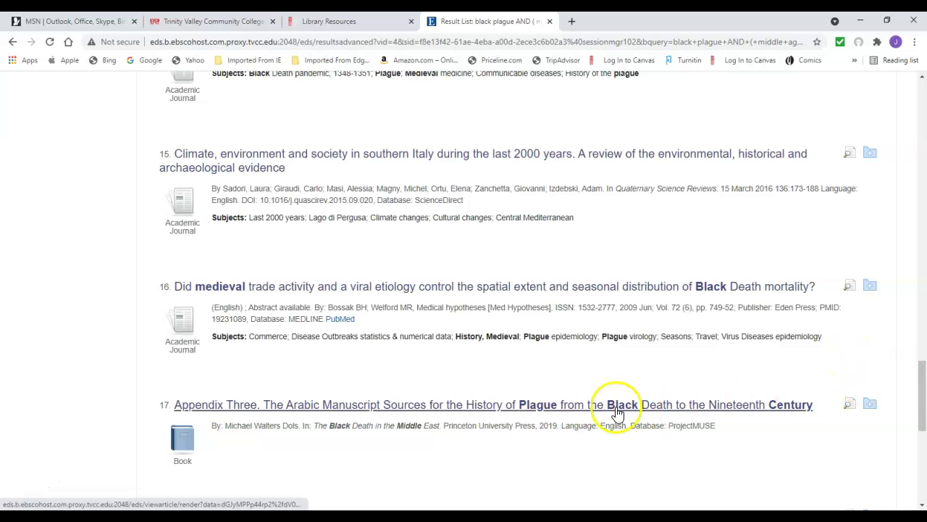
pyautogui.moveTo(921, 364); pyautogui.dragTo(924, 428)
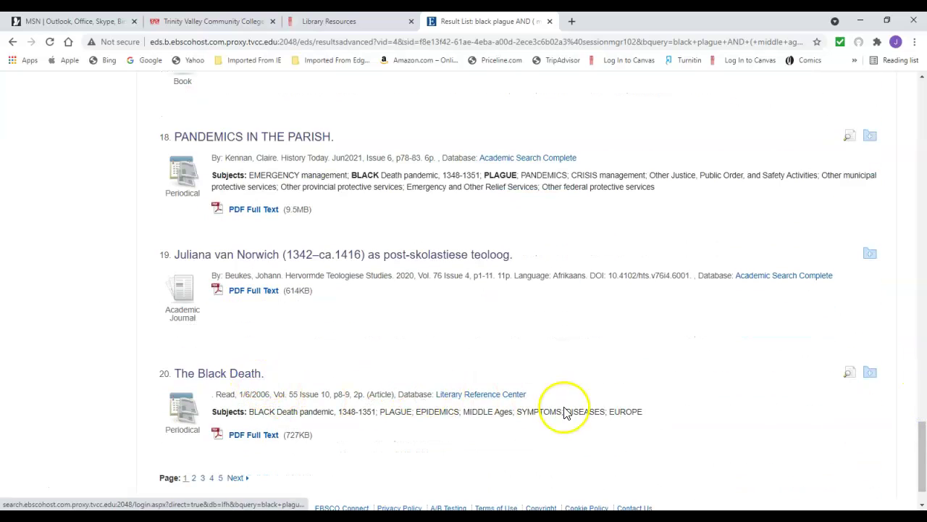
pyautogui.moveTo(923, 448); pyautogui.dragTo(923, 114)
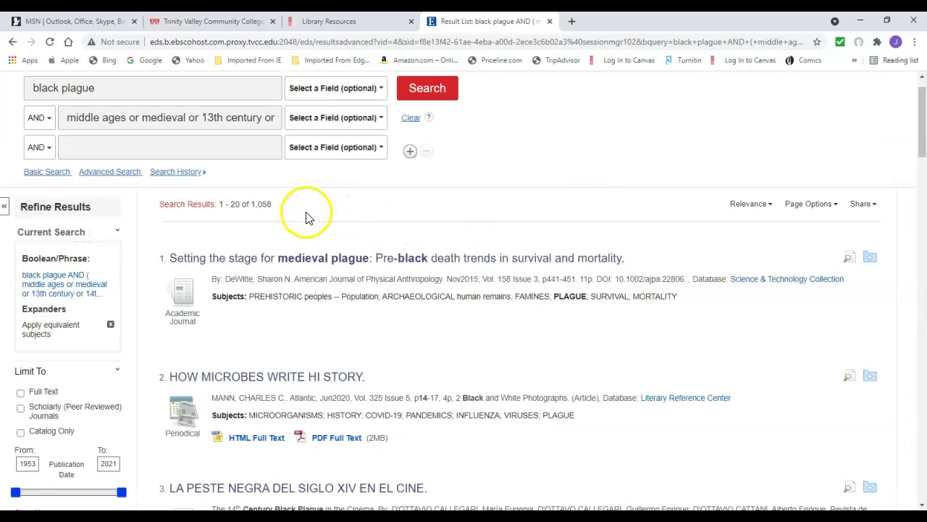
pyautogui.moveTo(918, 140); pyautogui.dragTo(923, 89)
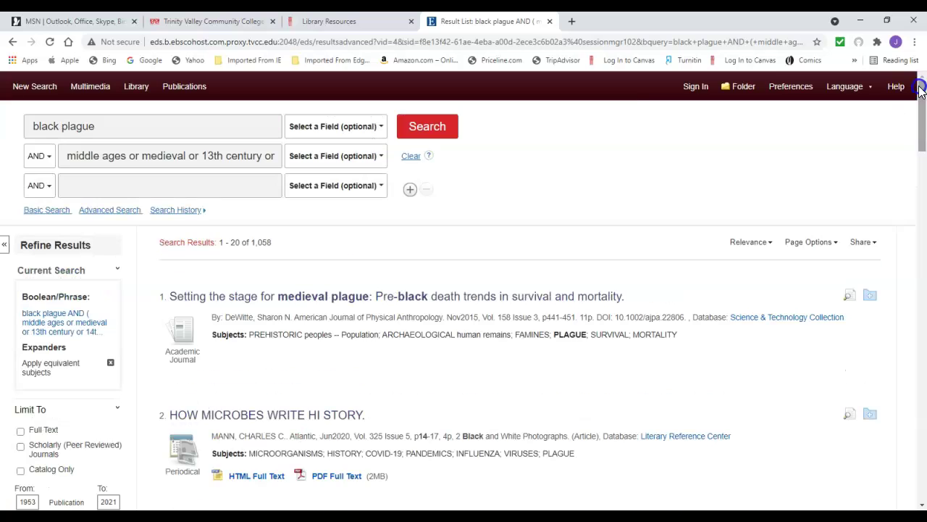
pyautogui.click(848, 86)
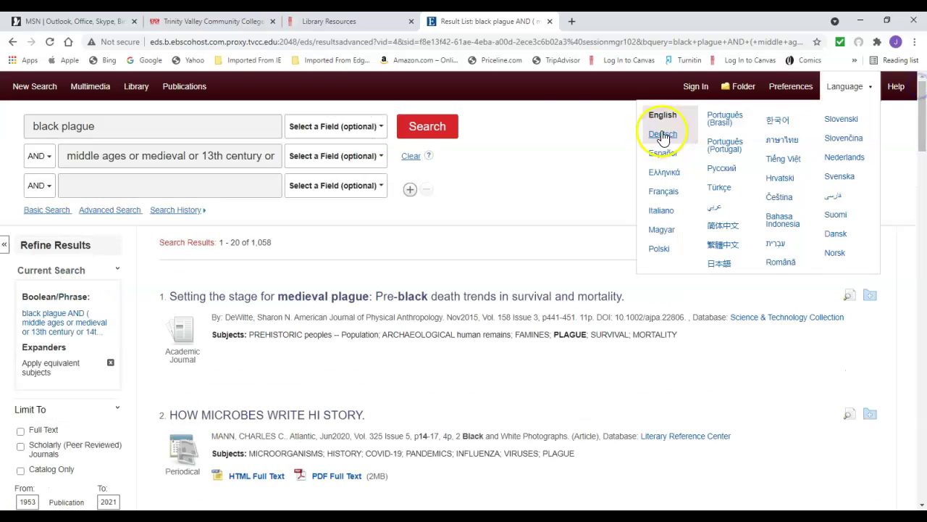
# - Close the EBSCO Result List tab and return to the top of the TVCC Libraries: Home guide
pyautogui.click(552, 22)
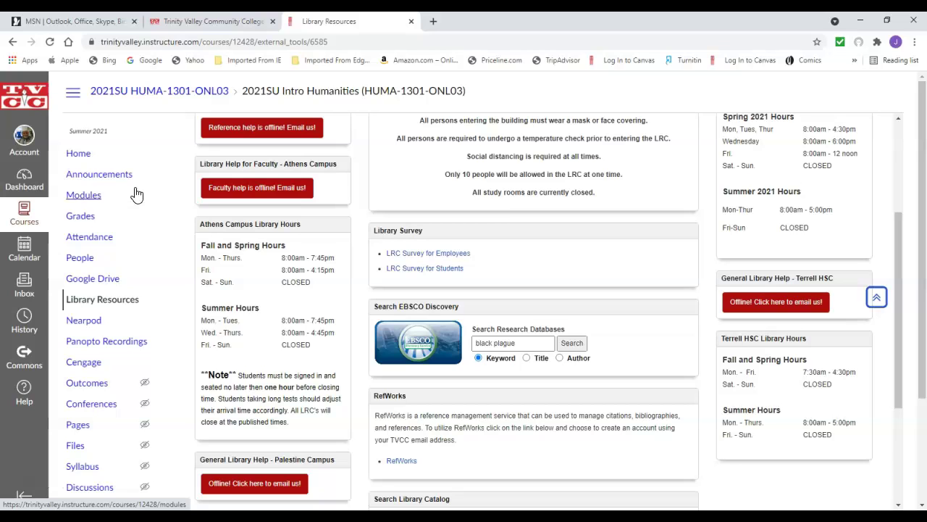
pyautogui.click(152, 255)
pyautogui.click(902, 252)
pyautogui.moveTo(901, 251); pyautogui.dragTo(898, 144)
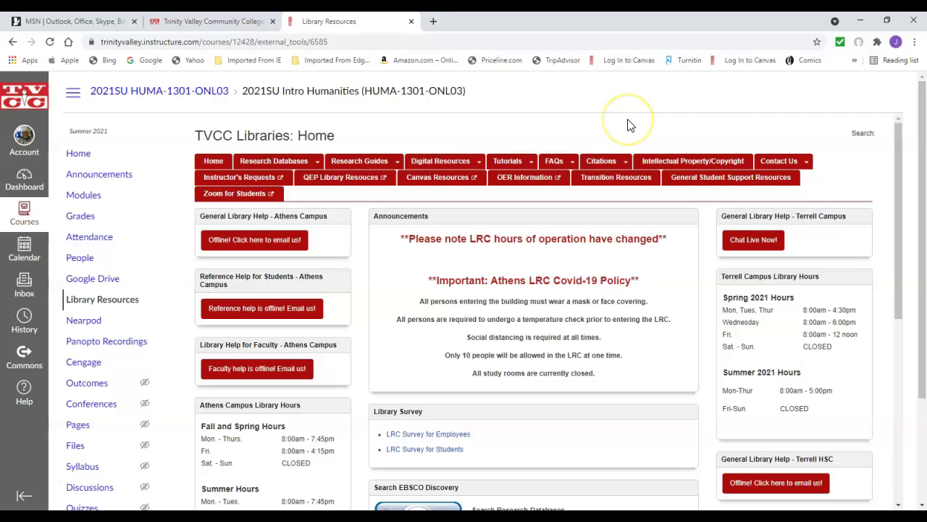
# - Go to the course Modules page and expand Chapters 13 and 14 to list its lessons and files
pyautogui.click(85, 201)
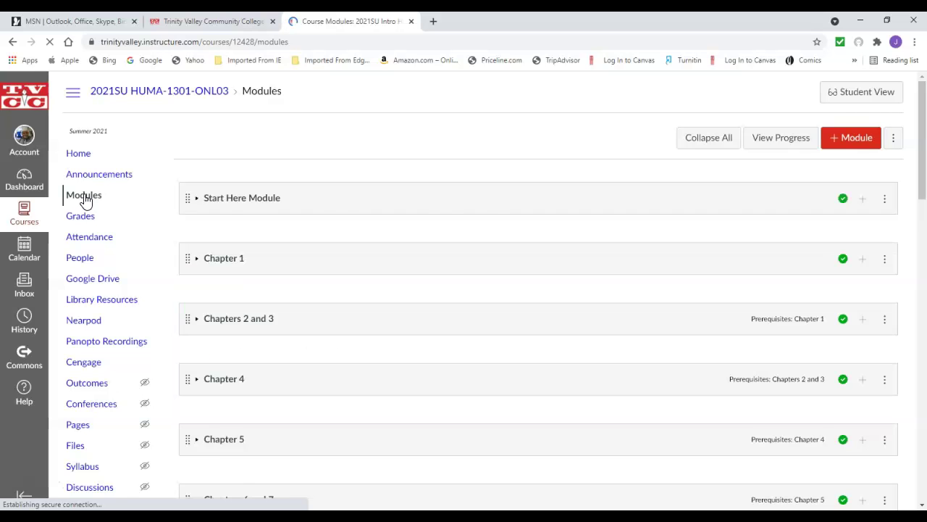
pyautogui.scroll(-6, 82, 199)
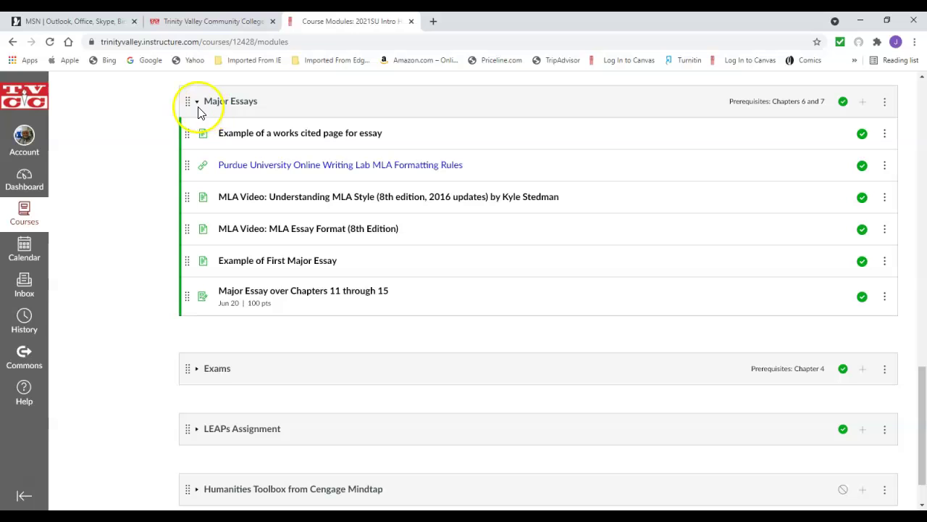
pyautogui.moveTo(920, 389); pyautogui.dragTo(922, 240)
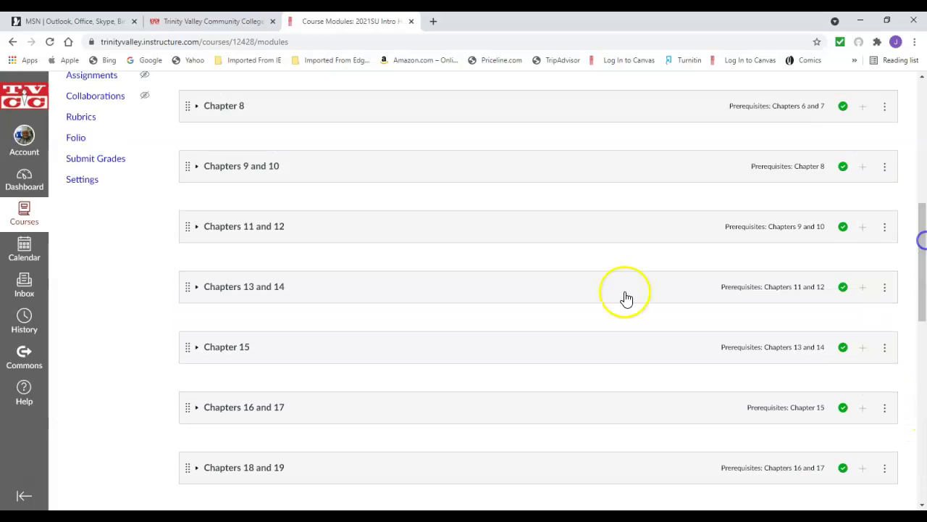
pyautogui.click(197, 289)
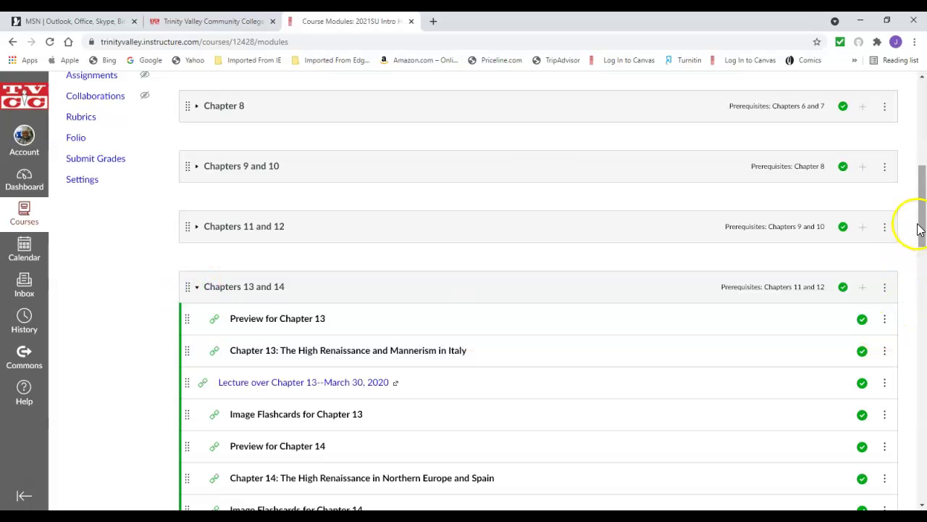
pyautogui.moveTo(923, 223); pyautogui.dragTo(920, 253)
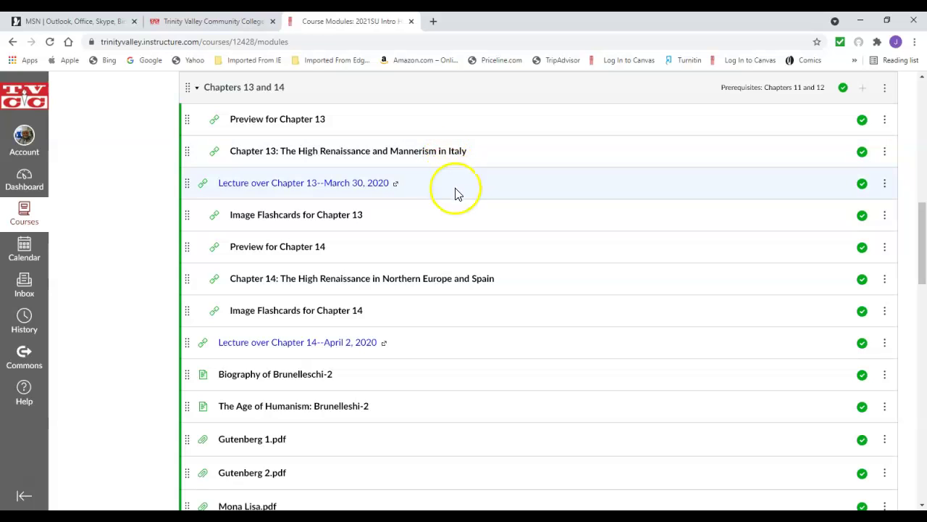
pyautogui.moveTo(918, 263); pyautogui.dragTo(924, 196)
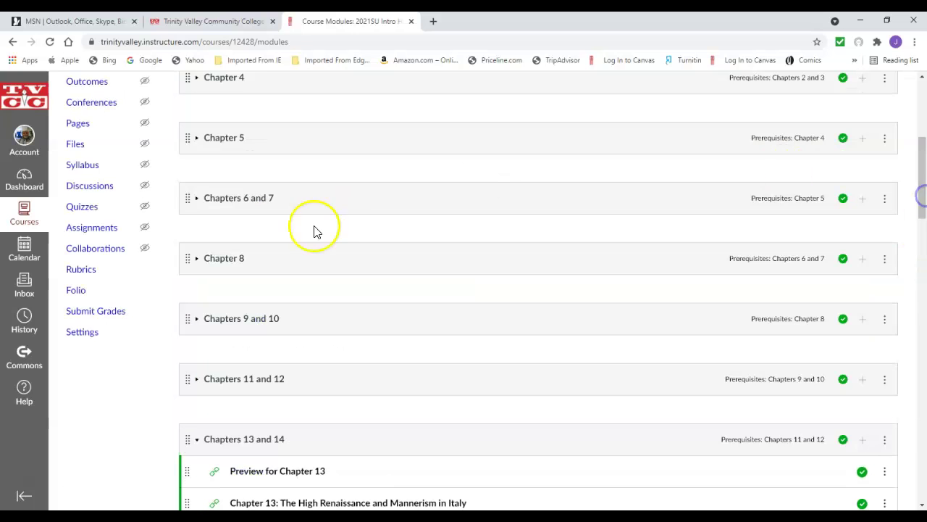
# - Collapse Chapters 13 and 14, then expand and collapse Chapters 11 and 12
pyautogui.click(197, 442)
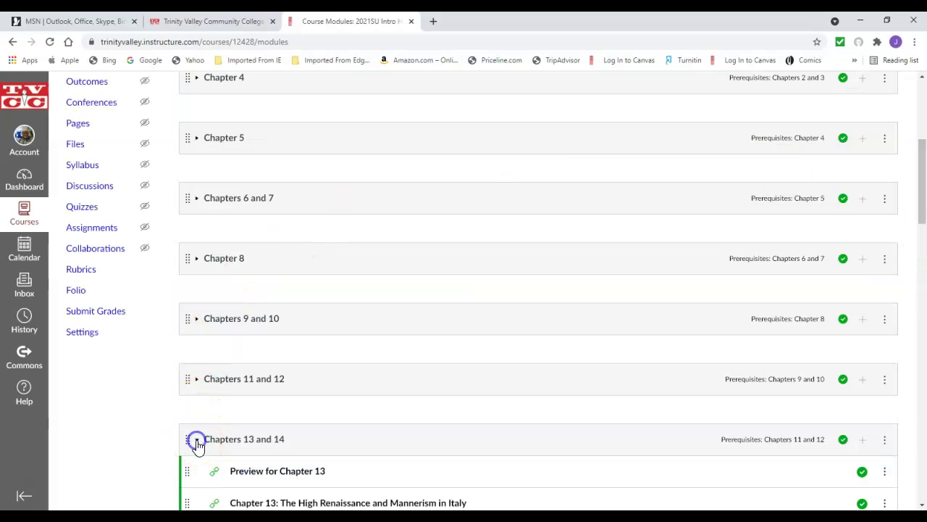
pyautogui.click(196, 378)
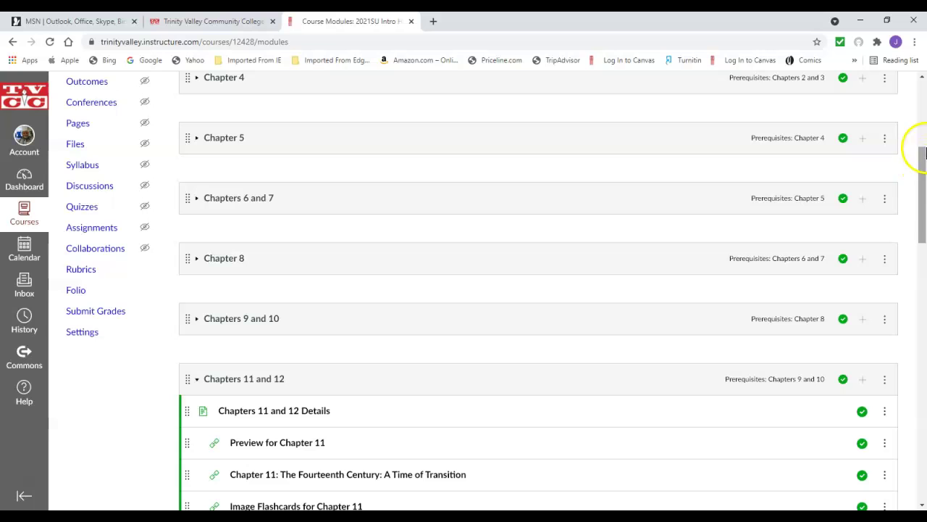
pyautogui.moveTo(923, 170); pyautogui.dragTo(924, 230)
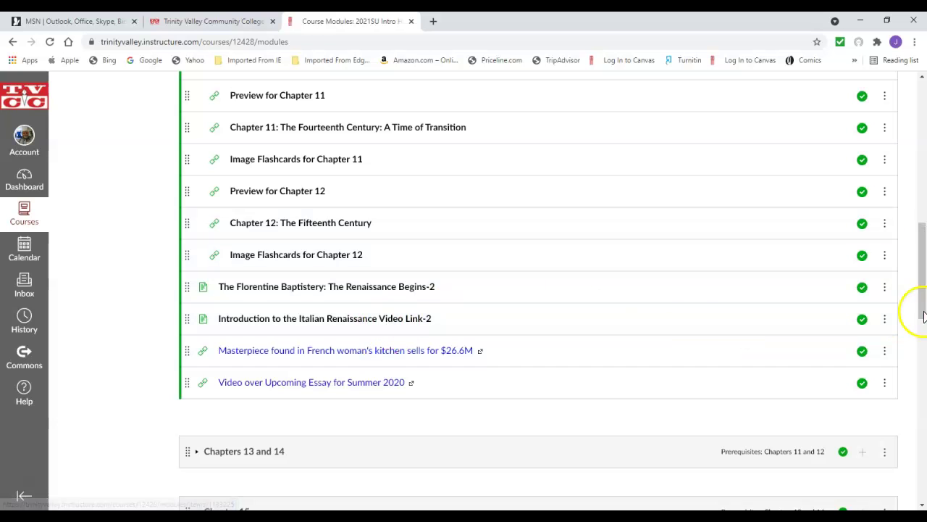
pyautogui.moveTo(922, 290); pyautogui.dragTo(921, 200)
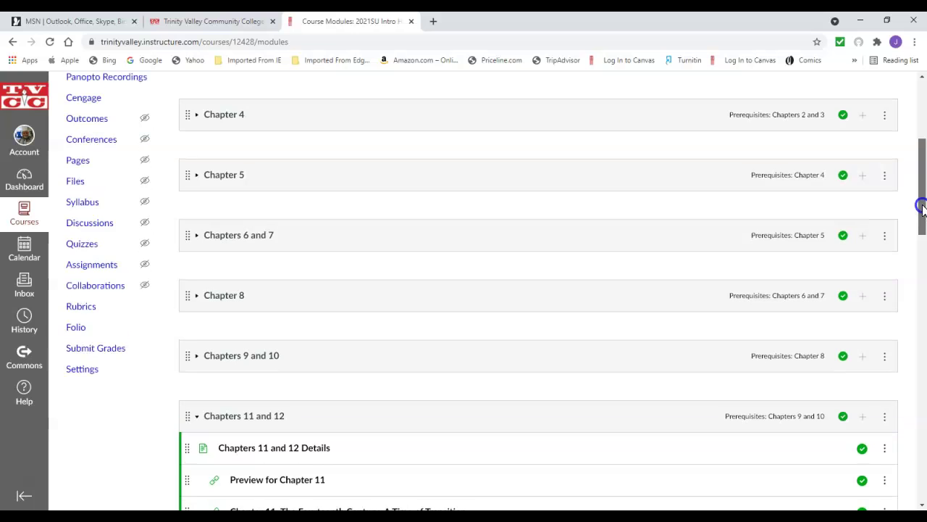
pyautogui.click(197, 414)
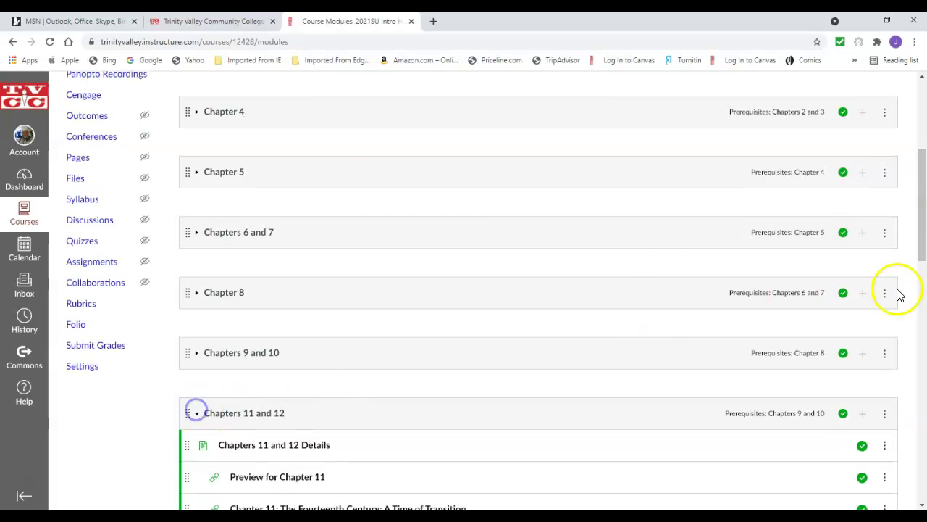
pyautogui.moveTo(919, 232); pyautogui.dragTo(923, 327)
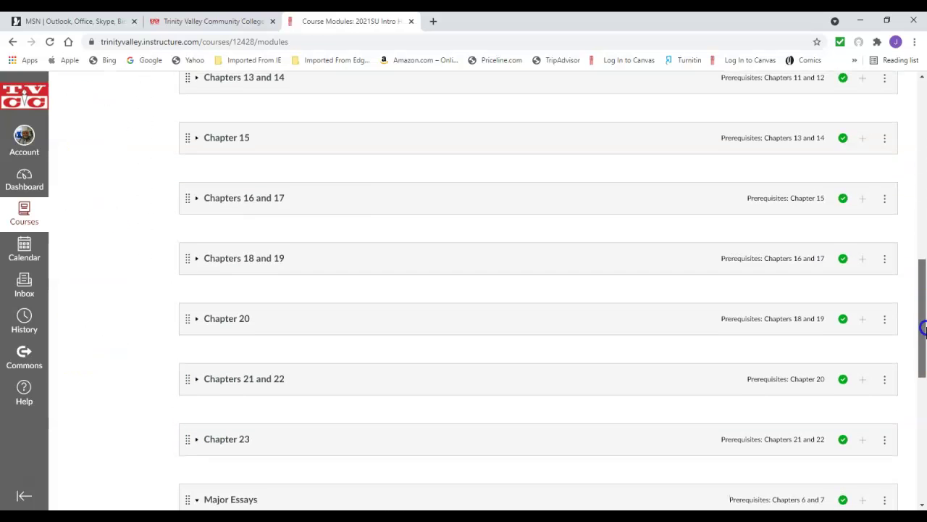
# - Expand Chapter 15 and open the Understanding Art--the Baroque, Part 1 Video Link-2 page
pyautogui.click(197, 139)
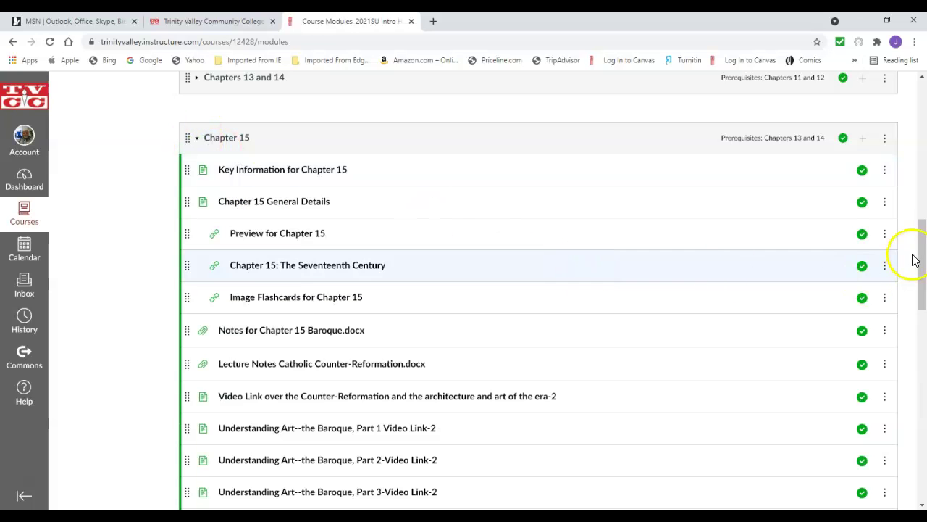
pyautogui.moveTo(923, 239); pyautogui.dragTo(922, 283)
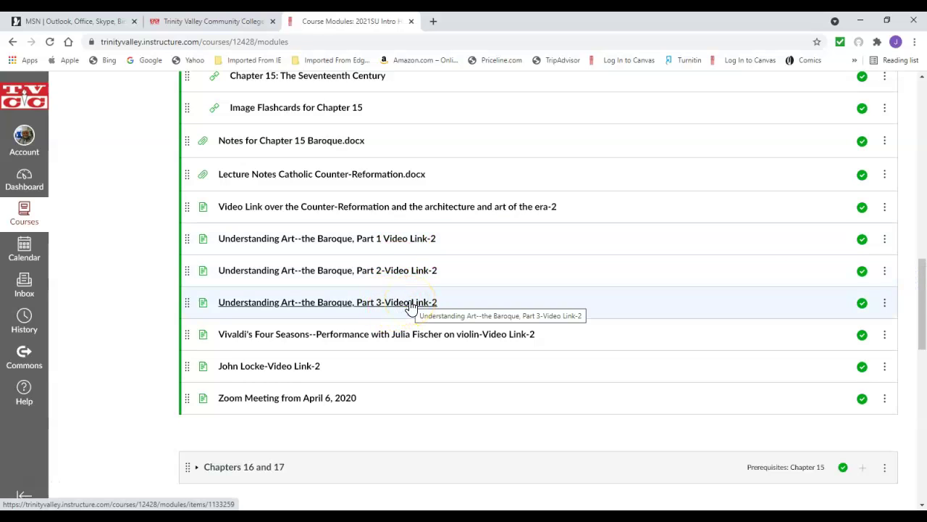
pyautogui.click(393, 240)
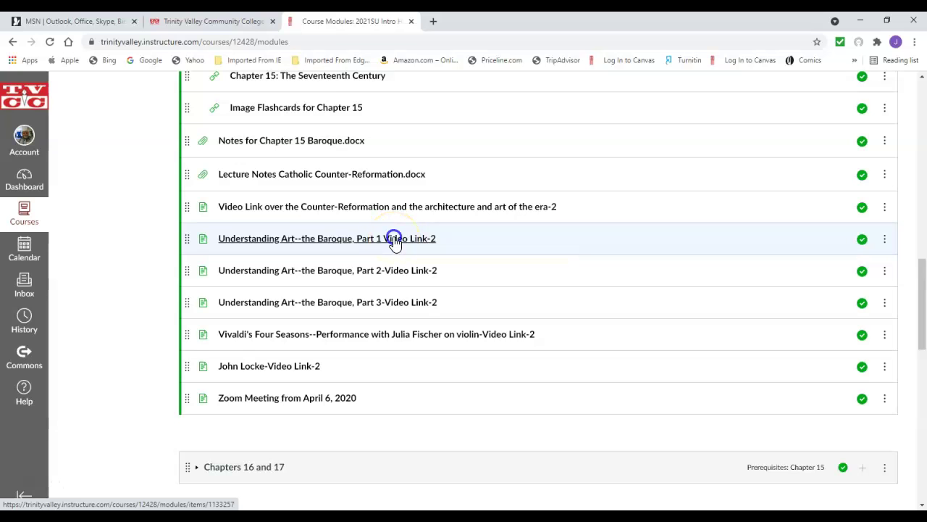
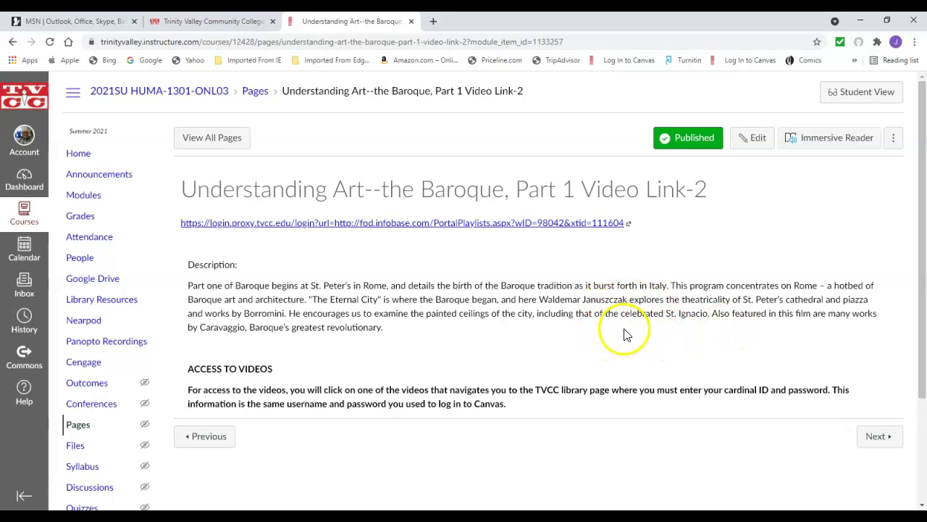
# - Open the Films On Demand video 'Understanding Art: Baroque—Part 1' from the proxy link
pyautogui.click(401, 229)
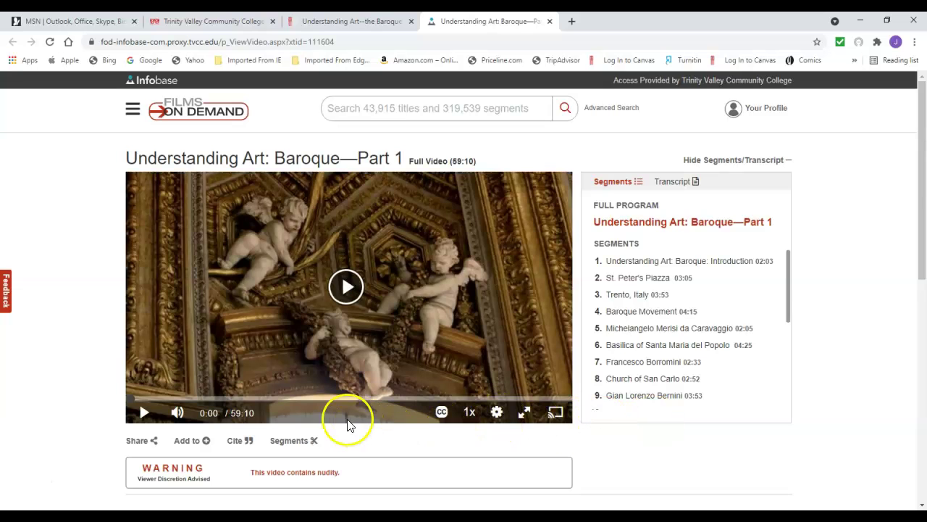
# - Play segment 13, 'San Ignacio Church', of the Baroque film
pyautogui.moveTo(788, 290); pyautogui.dragTo(791, 360)
pyautogui.click(648, 327)
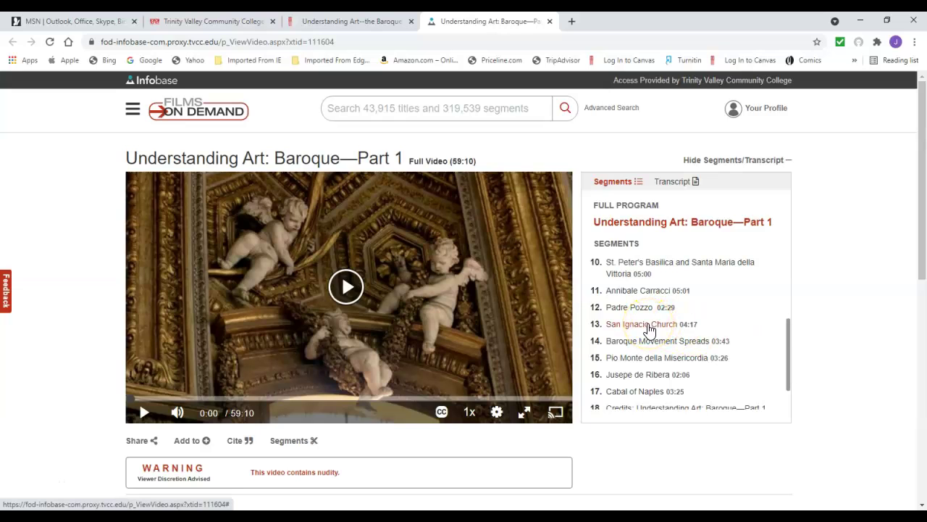
pyautogui.click(649, 327)
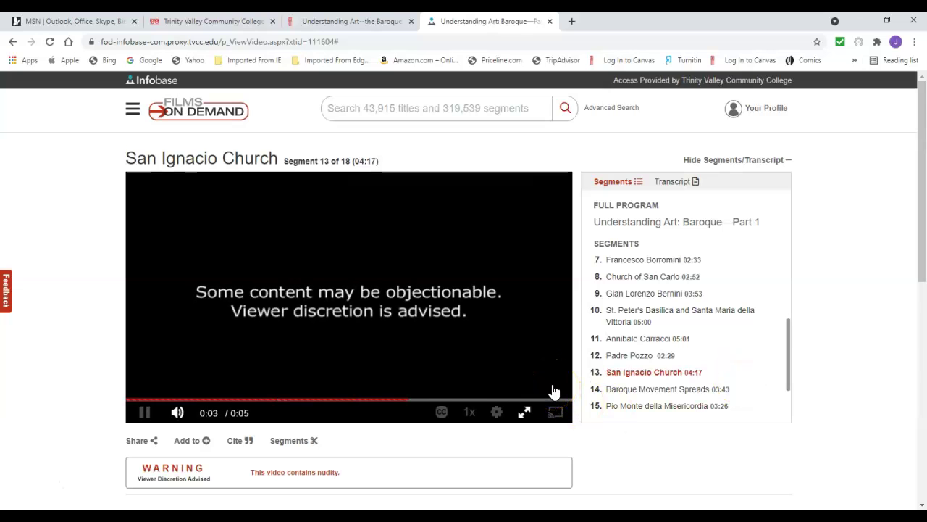
pyautogui.click(455, 364)
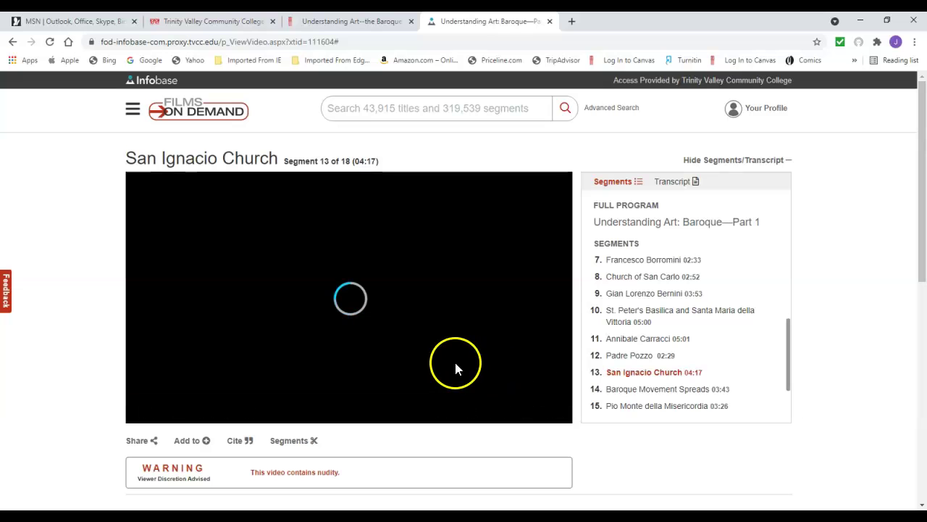
# - Bring up the Cast device list for the video, then dismiss it
pyautogui.moveTo(464, 371)
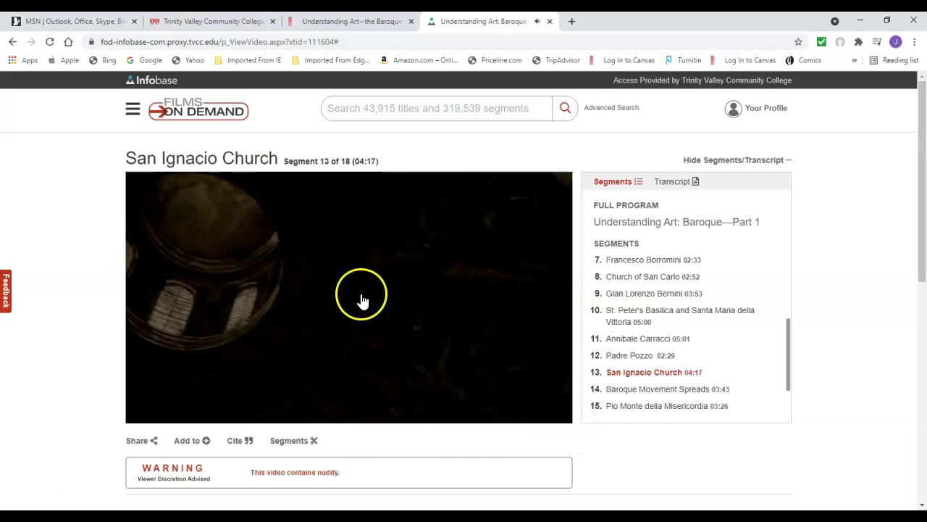
pyautogui.moveTo(533, 404)
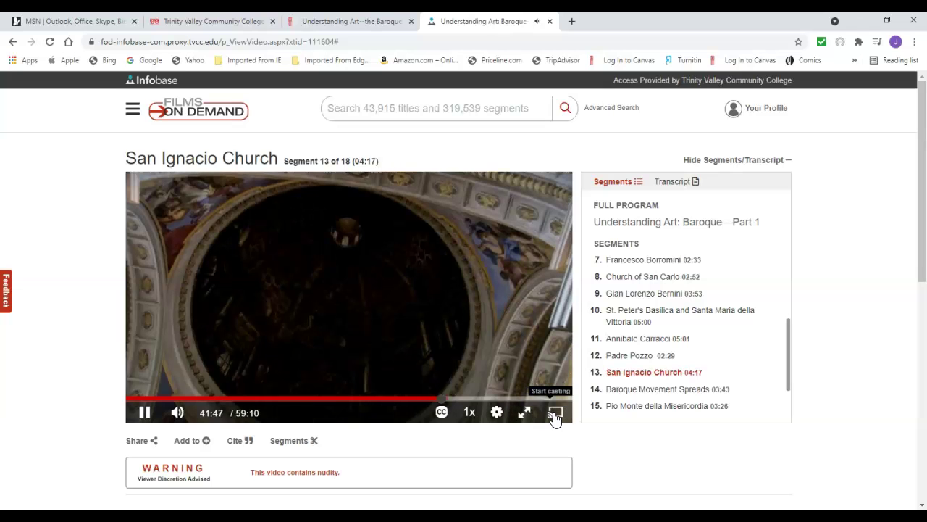
pyautogui.click(555, 413)
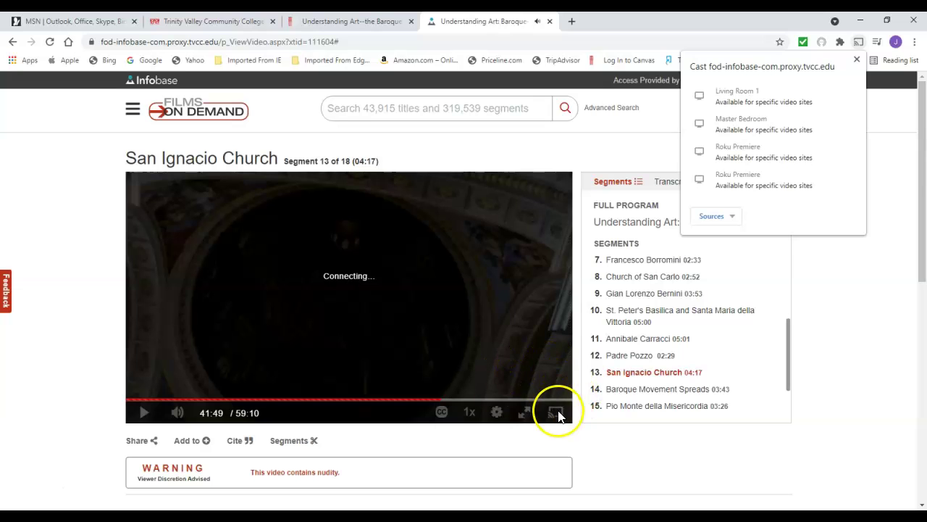
pyautogui.click(558, 414)
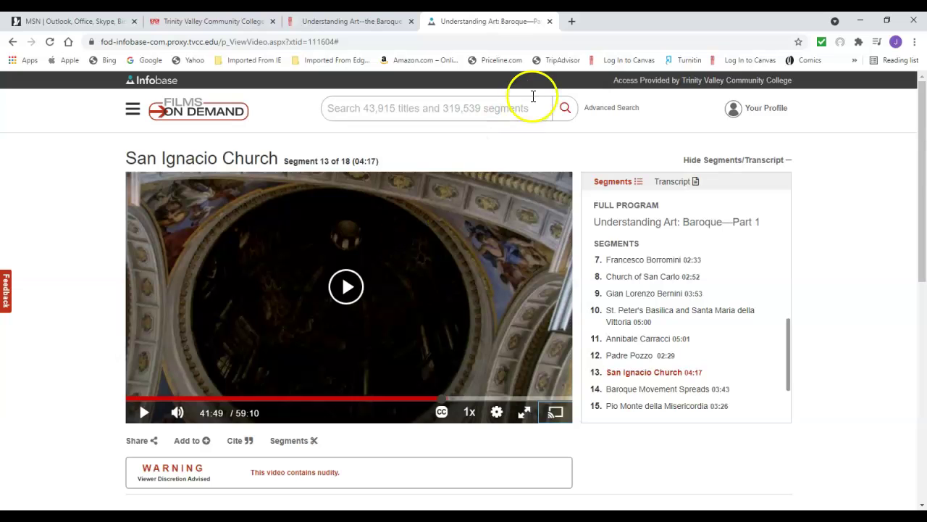
# - Close the video tab, go to the course Modules page and collapse the Chapter 15 module
pyautogui.click(550, 22)
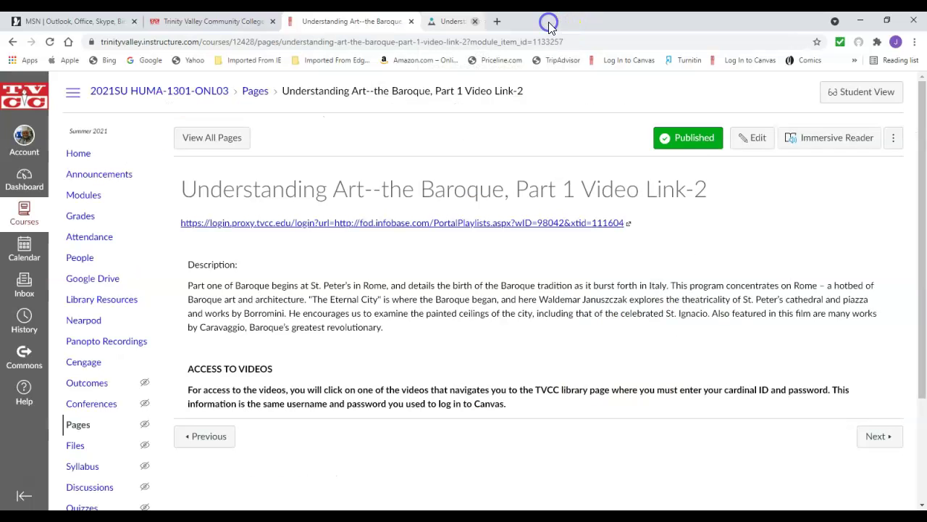
pyautogui.click(85, 197)
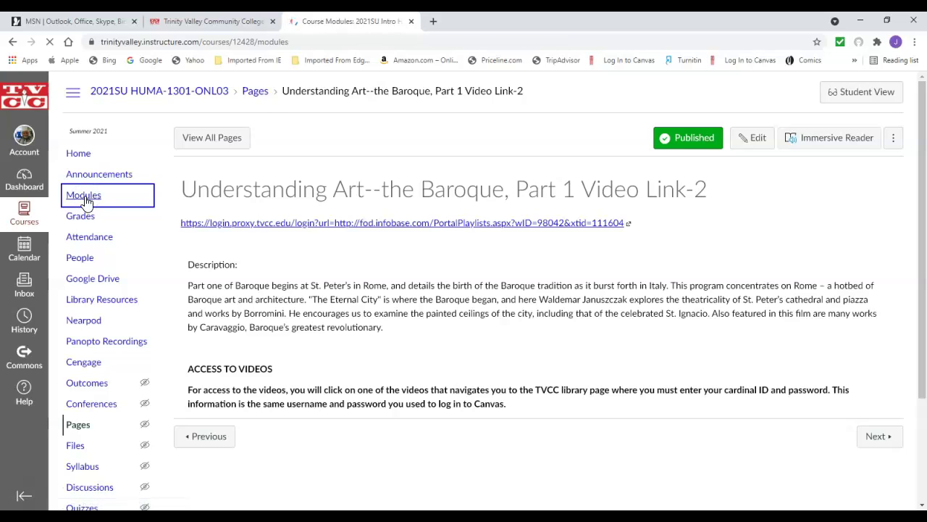
pyautogui.click(119, 208)
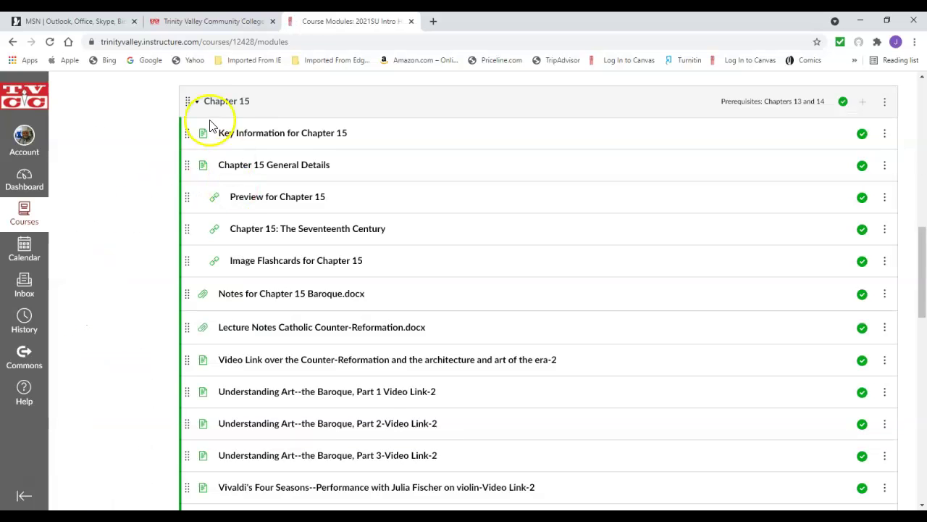
pyautogui.click(195, 103)
# - Expand and collapse the Start Here Module while scrolling down the modules list
pyautogui.moveTo(922, 250); pyautogui.dragTo(919, 80)
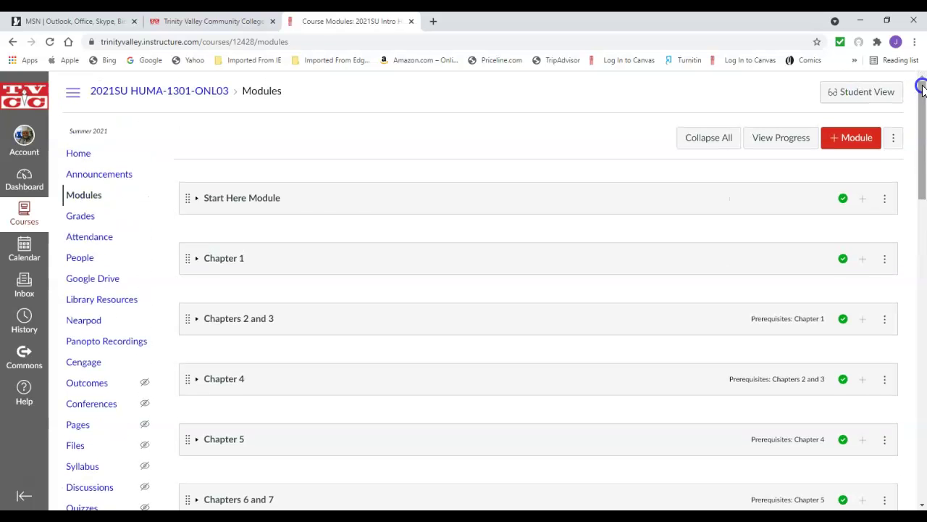
pyautogui.click(196, 200)
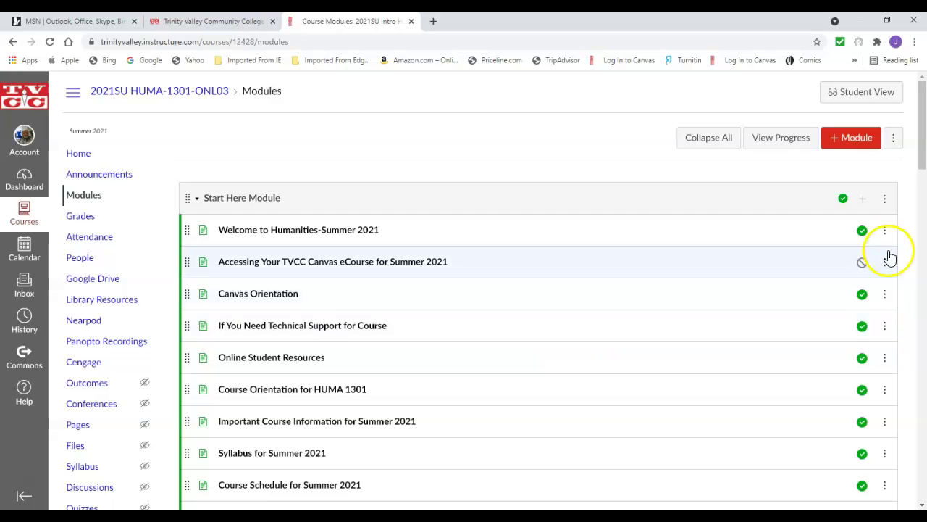
pyautogui.moveTo(922, 123); pyautogui.dragTo(924, 175)
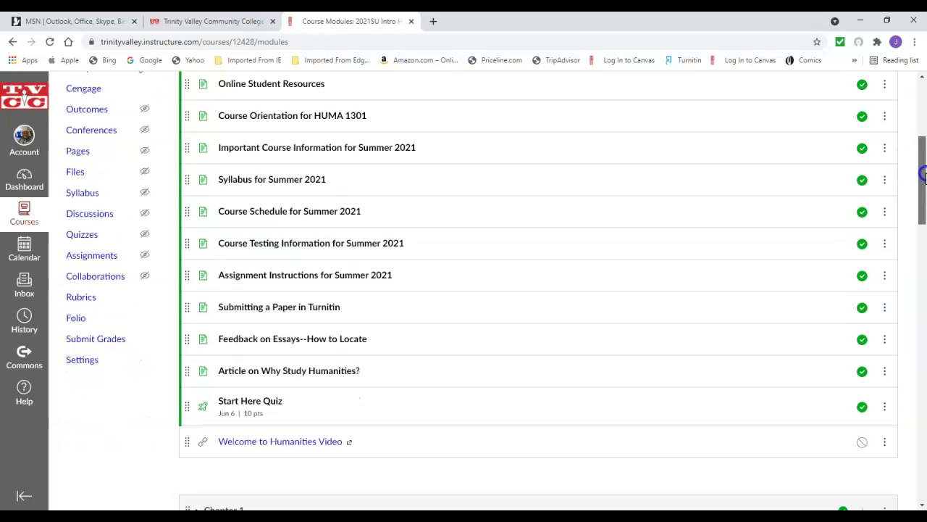
pyautogui.moveTo(924, 175); pyautogui.dragTo(925, 136)
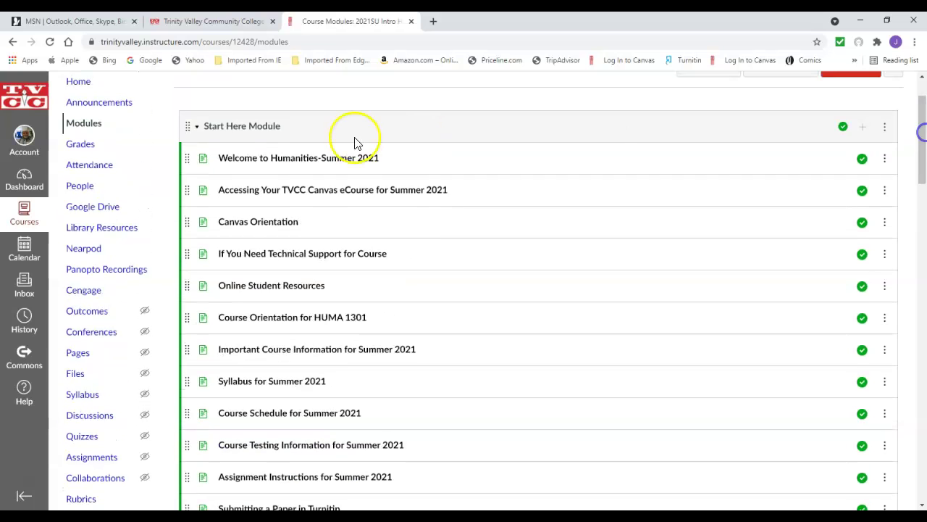
pyautogui.click(197, 127)
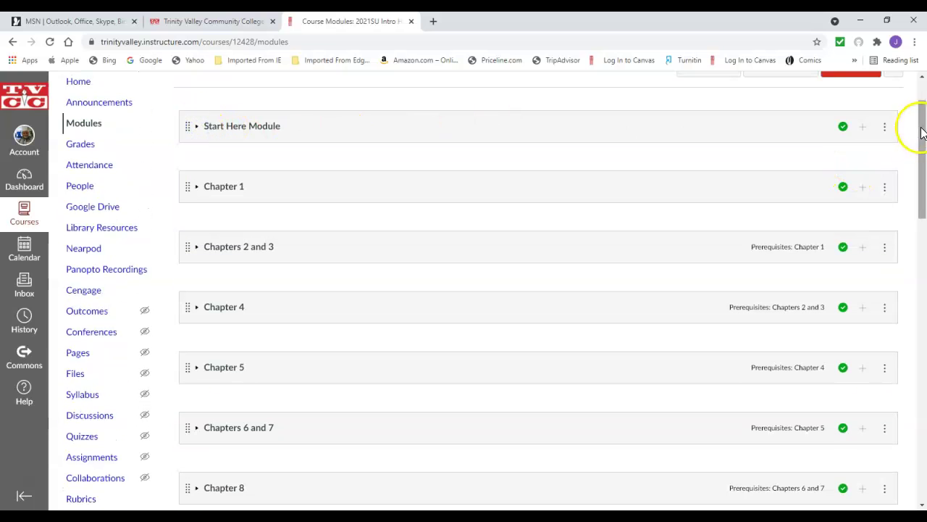
pyautogui.moveTo(923, 118); pyautogui.dragTo(924, 355)
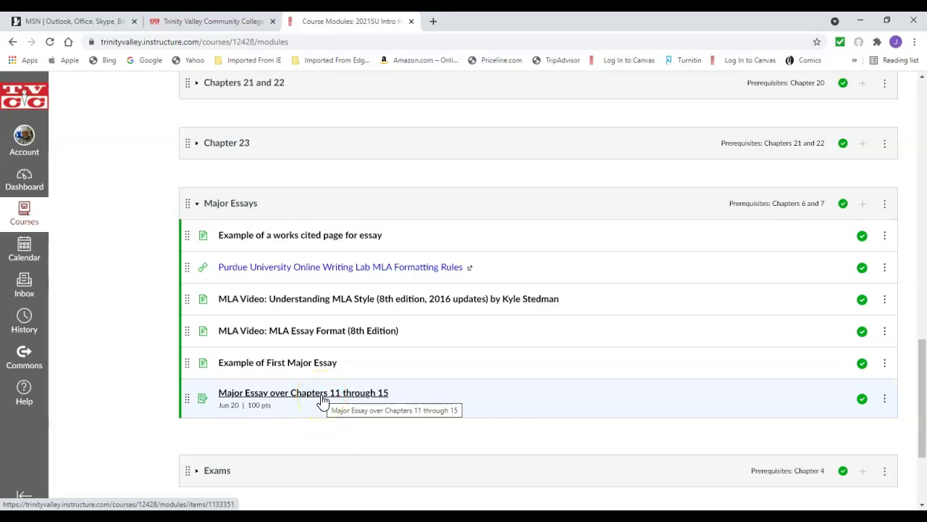
# - Open the 'Major Essay over Chapters 11 through 15' item in the Major Essays module
pyautogui.click(323, 402)
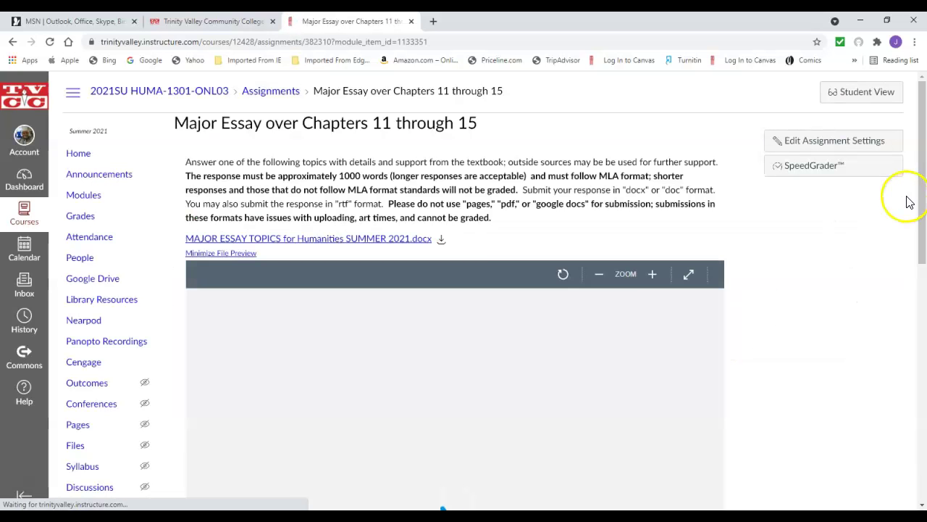
# - Scroll through the essay topics file preview, then close the assignment tab
pyautogui.moveTo(920, 163)
pyautogui.mouseDown()
pyautogui.moveTo(923, 270)
pyautogui.moveTo(923, 163)
pyautogui.mouseUp()
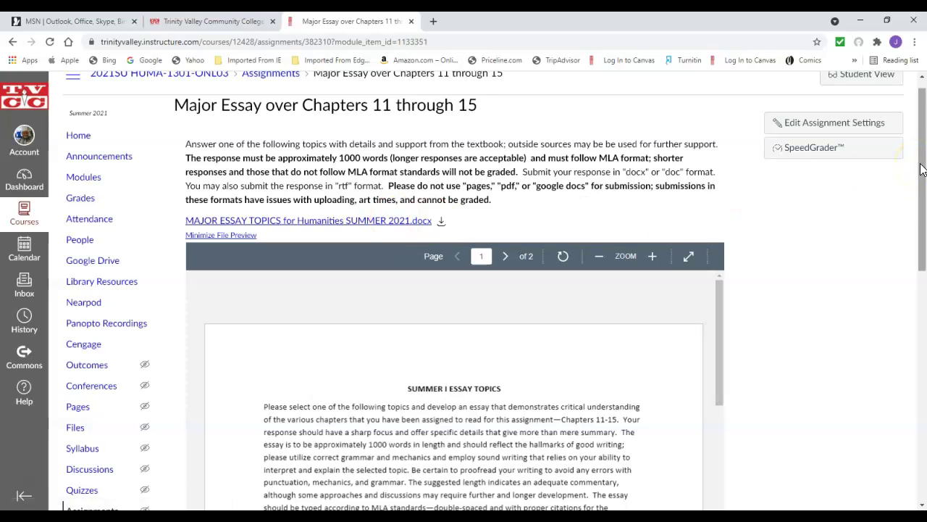
pyautogui.moveTo(920, 168); pyautogui.dragTo(918, 340)
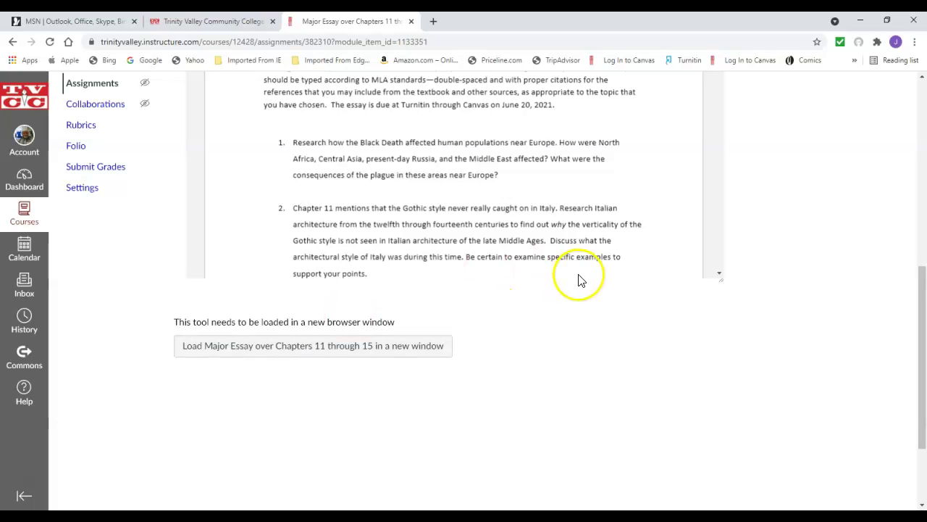
pyautogui.moveTo(923, 292); pyautogui.dragTo(923, 108)
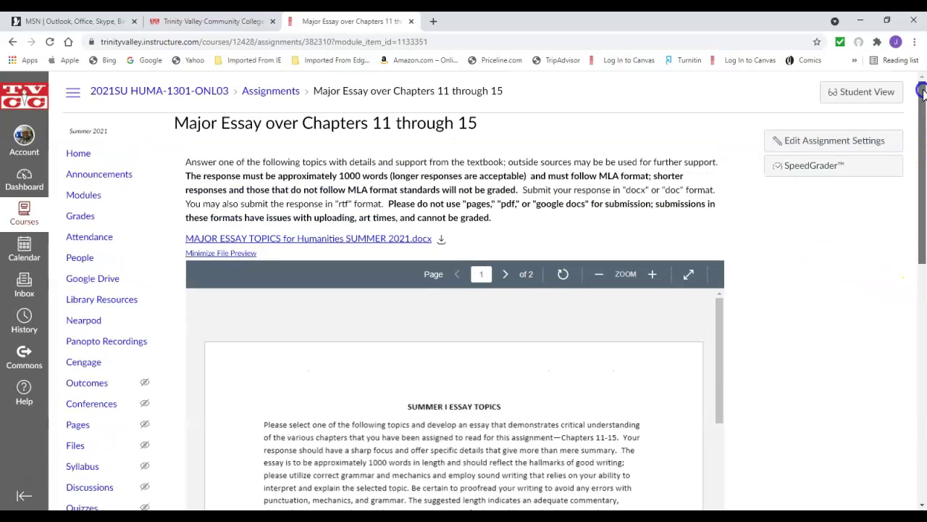
pyautogui.click(411, 21)
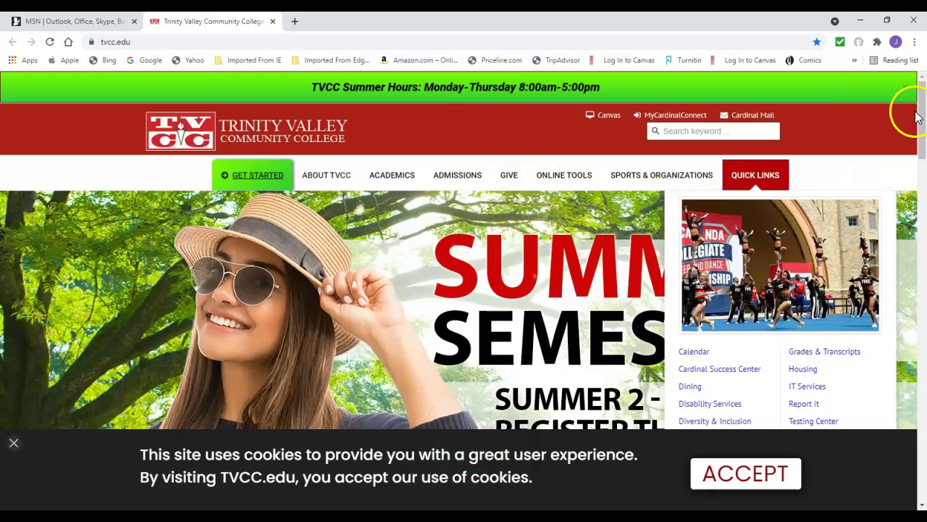
# - Go from tvcc.edu to eCourses and log in with the saved credentials
pyautogui.moveTo(922, 105); pyautogui.dragTo(924, 174)
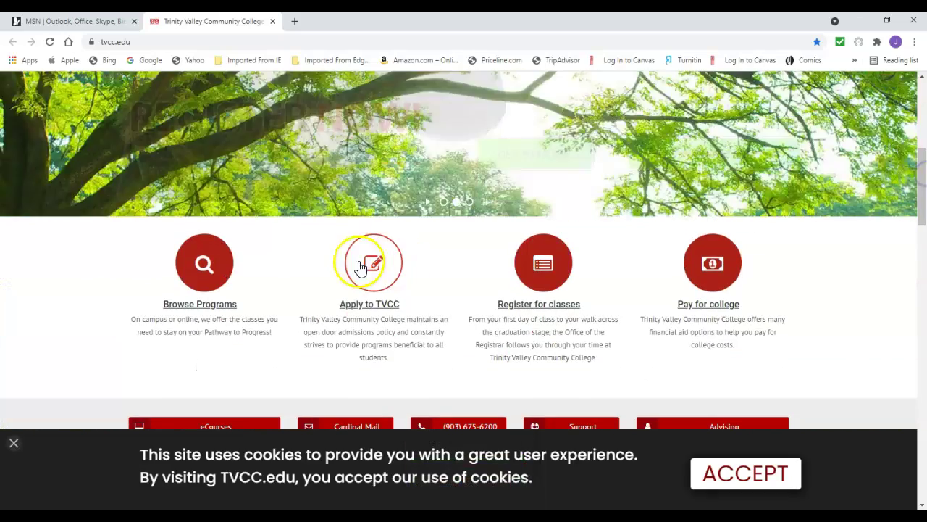
pyautogui.click(210, 428)
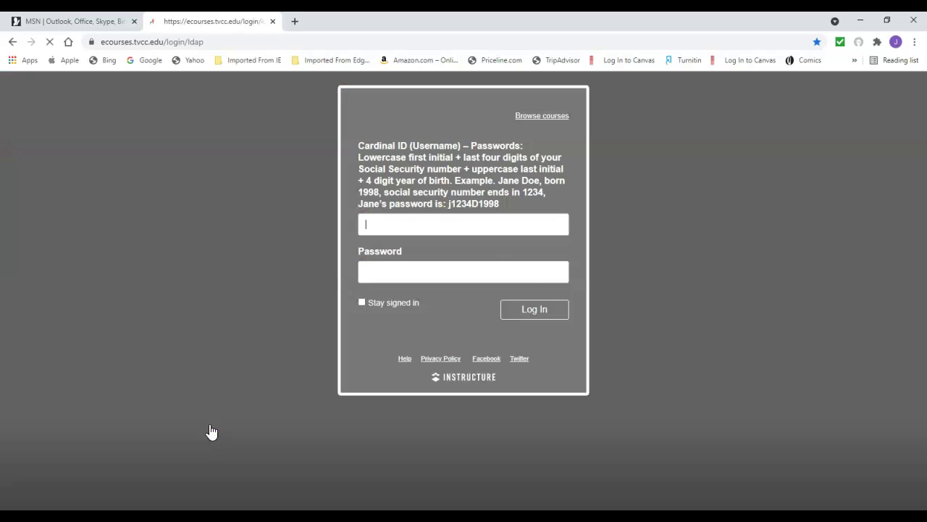
pyautogui.click(507, 266)
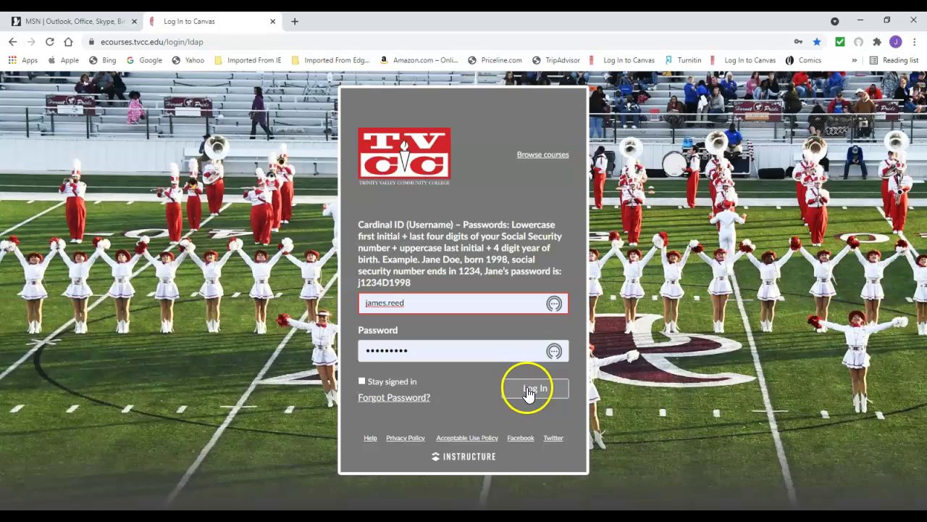
pyautogui.click(528, 391)
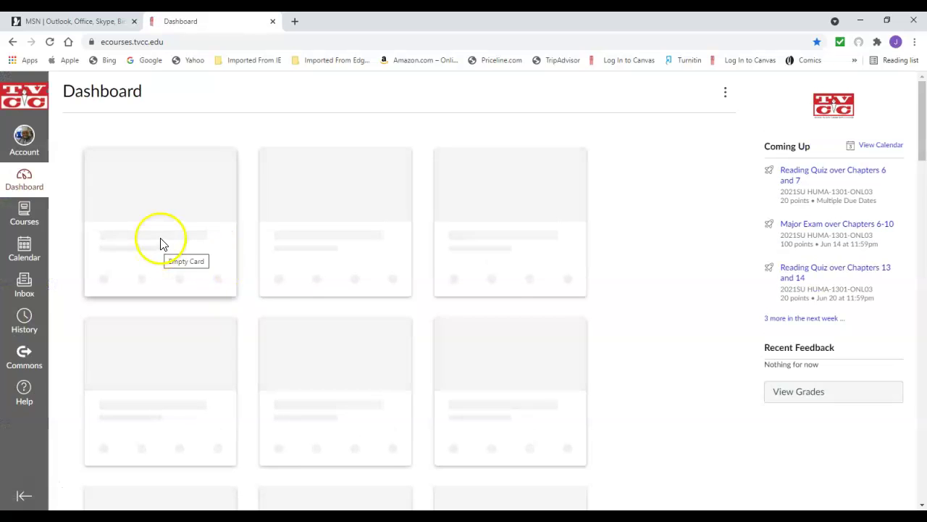
# - Open the 2021SU Intro Humanities course and follow its Major Essays module link
pyautogui.click(140, 262)
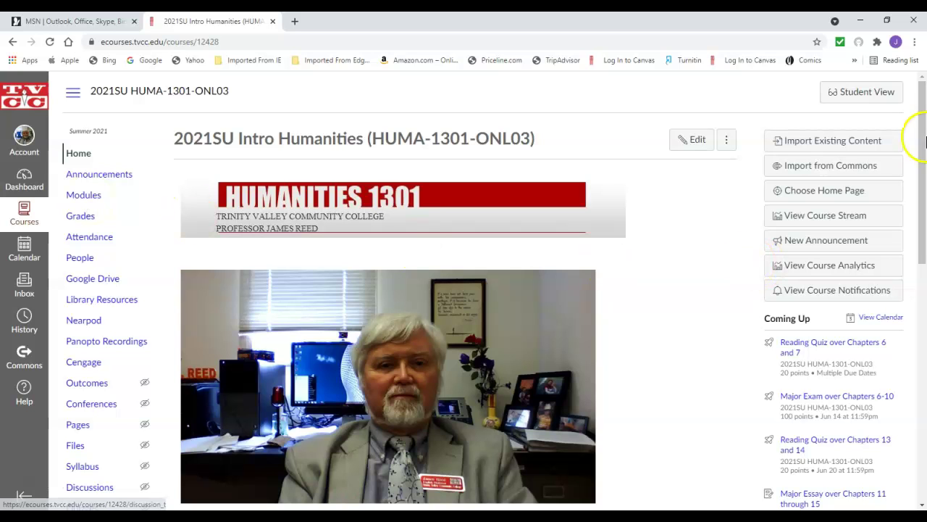
pyautogui.moveTo(921, 137); pyautogui.dragTo(923, 387)
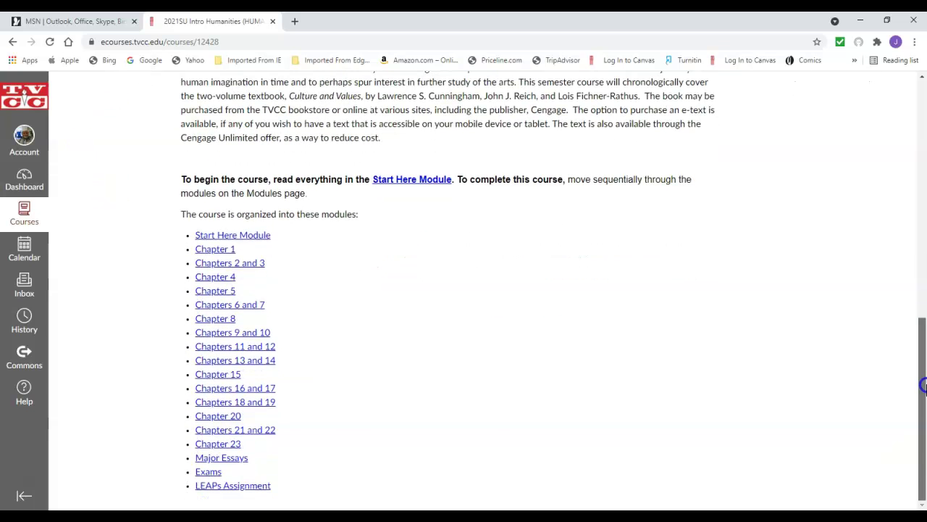
pyautogui.click(242, 460)
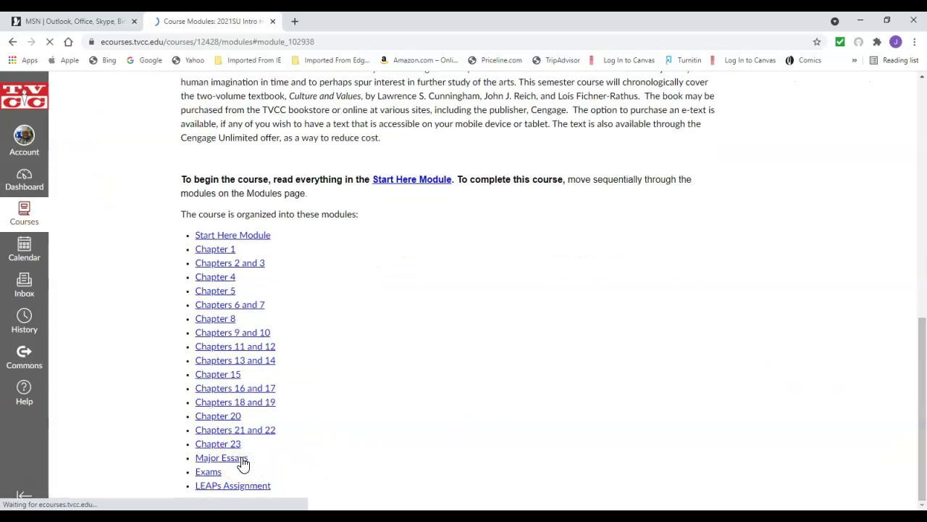